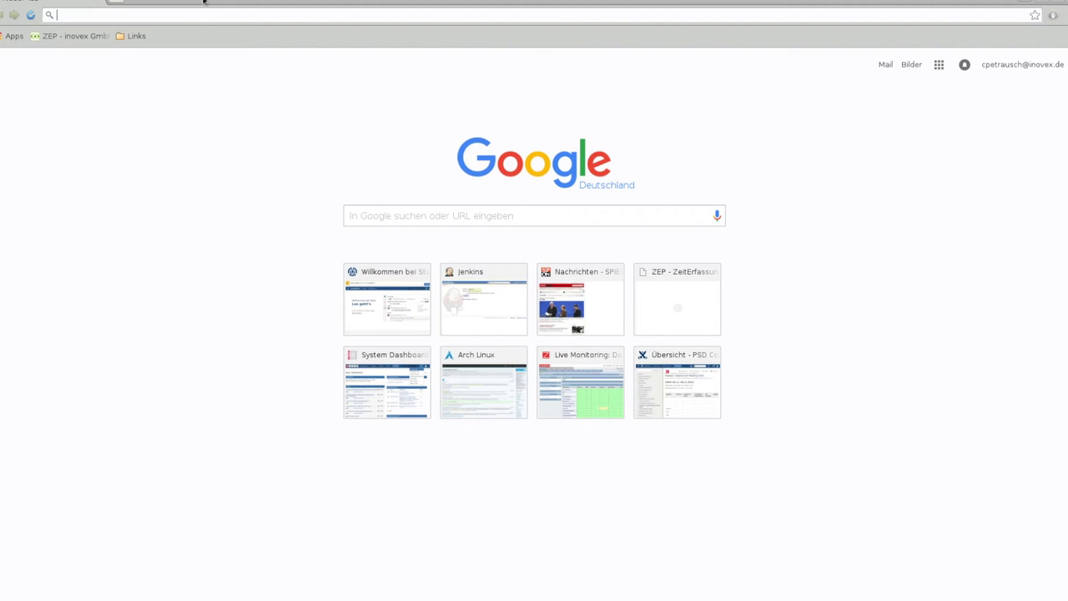
# Sign in to Graylog at localhost:9000 with the administrator account and open the System menu
pyautogui.press('F5')
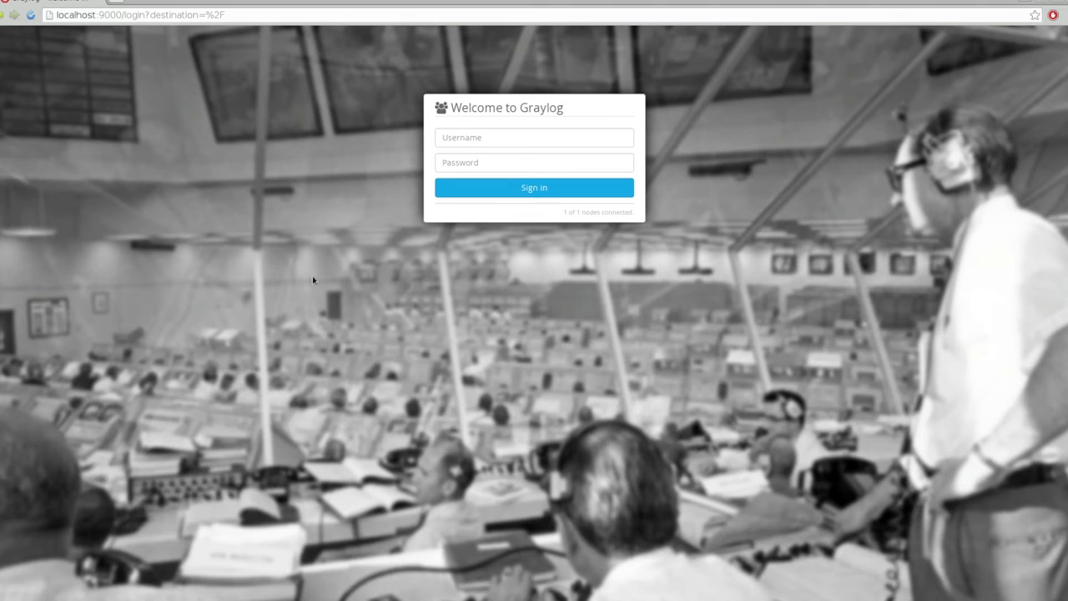
pyautogui.click(540, 142)
pyautogui.write('admin')
pyautogui.press('Tab')
pyautogui.write('admin')
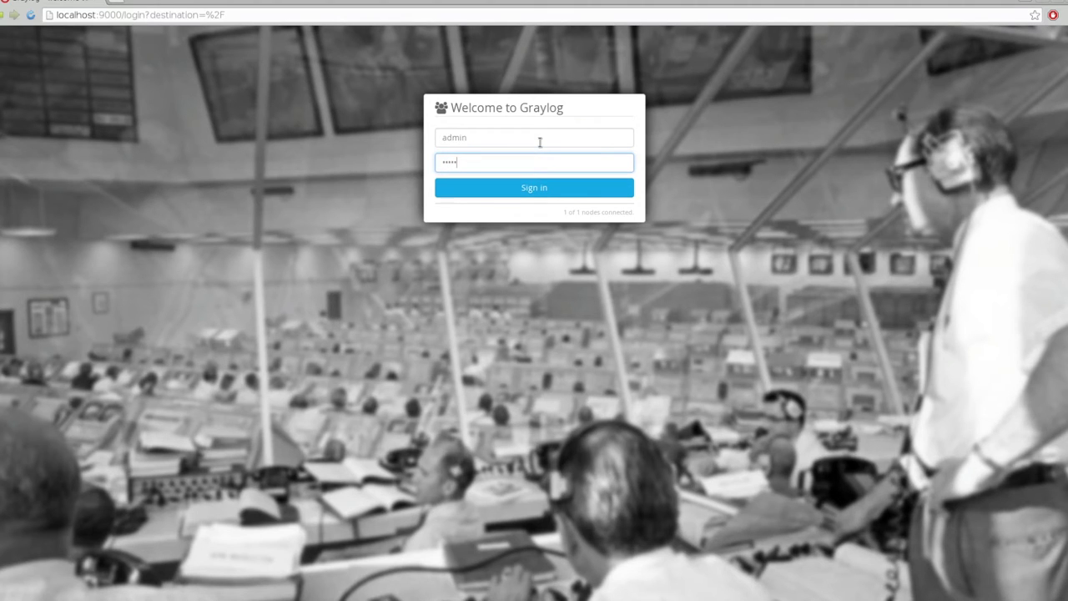
pyautogui.press('Return')
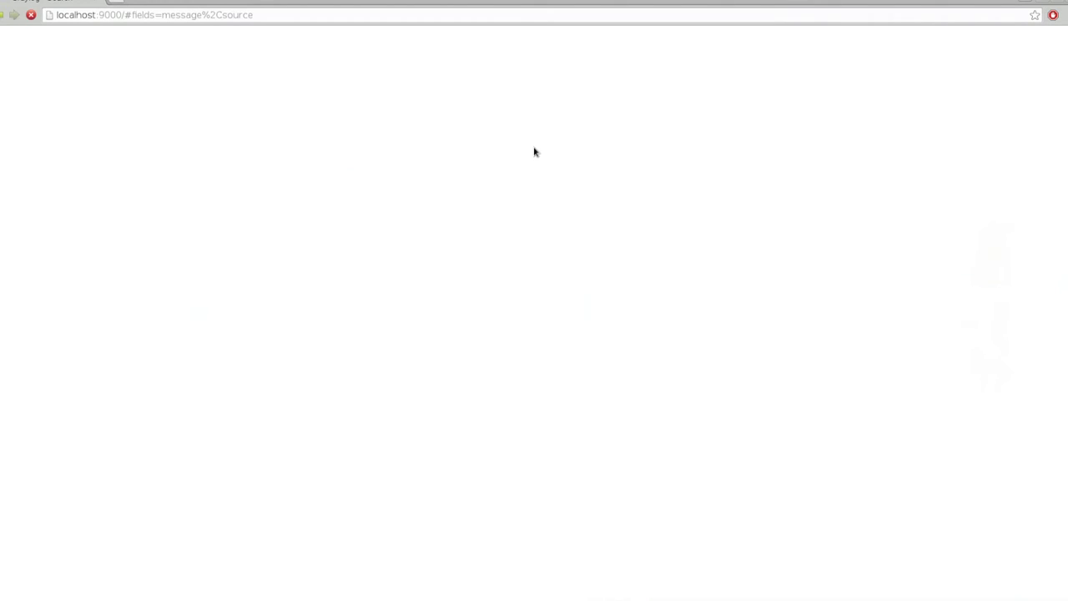
pyautogui.click(280, 40)
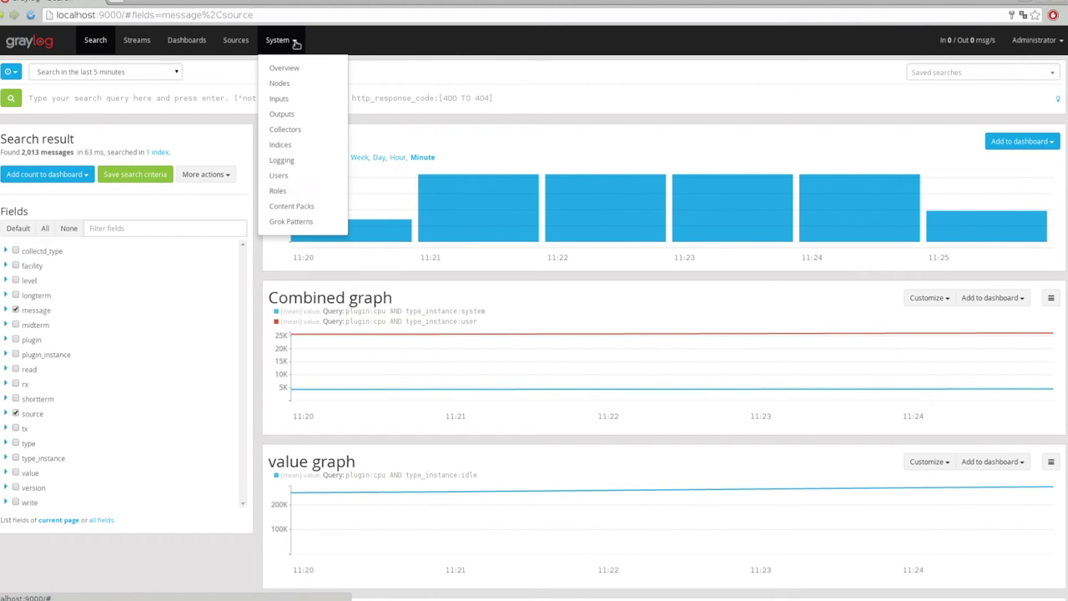
# Preview the Collectd content pack under System > Content Packs, then view the Dashboards list
pyautogui.click(291, 207)
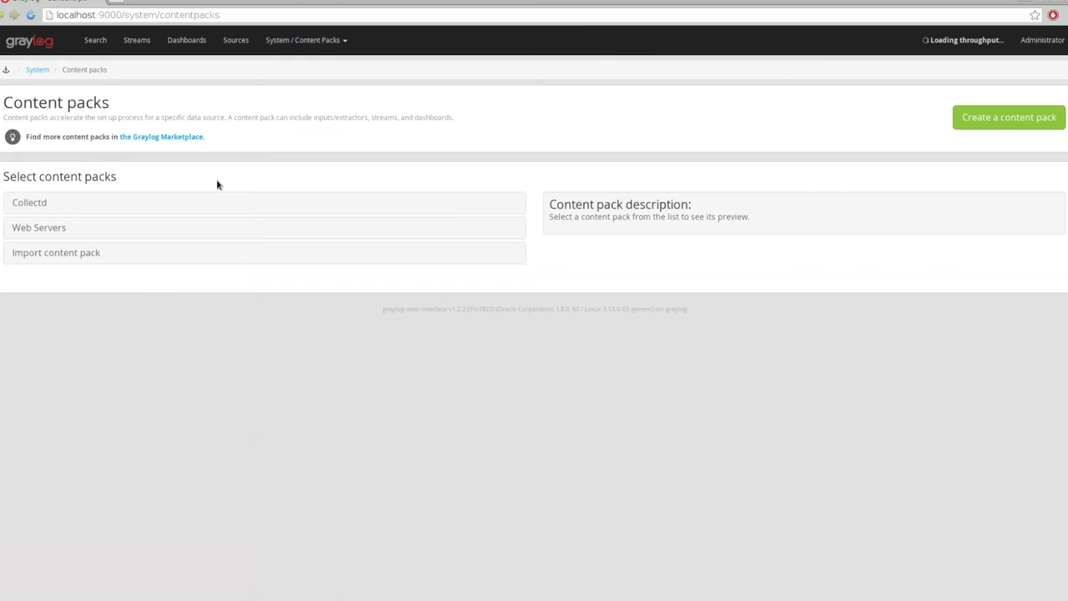
pyautogui.click(83, 206)
pyautogui.click(42, 235)
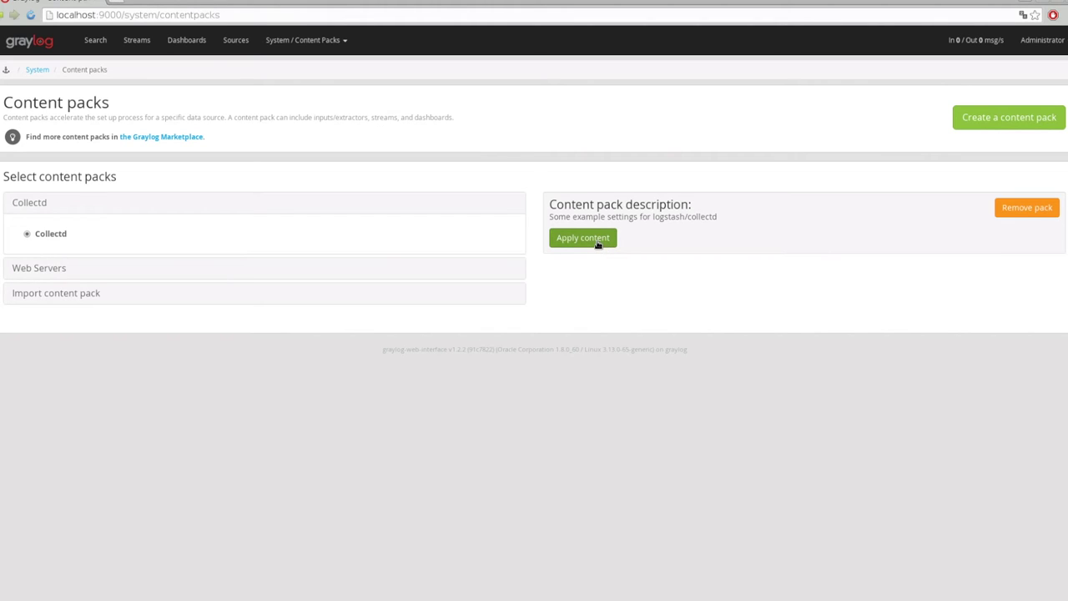
pyautogui.click(186, 40)
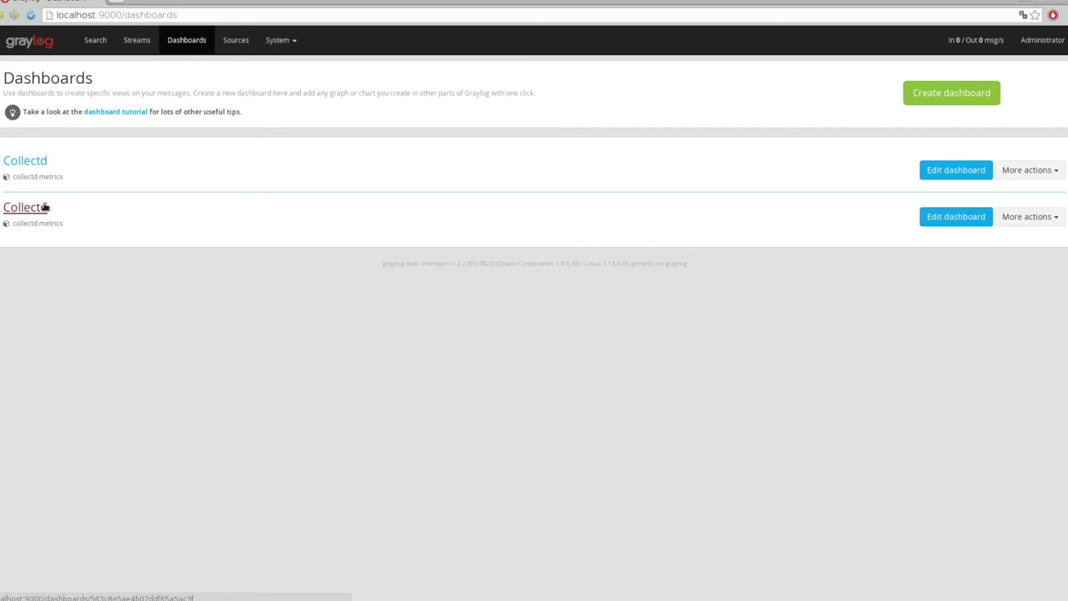
# Delete the second, duplicate Collectd dashboard and return to the remaining Collectd dashboard
pyautogui.click(1029, 216)
pyautogui.click(1011, 263)
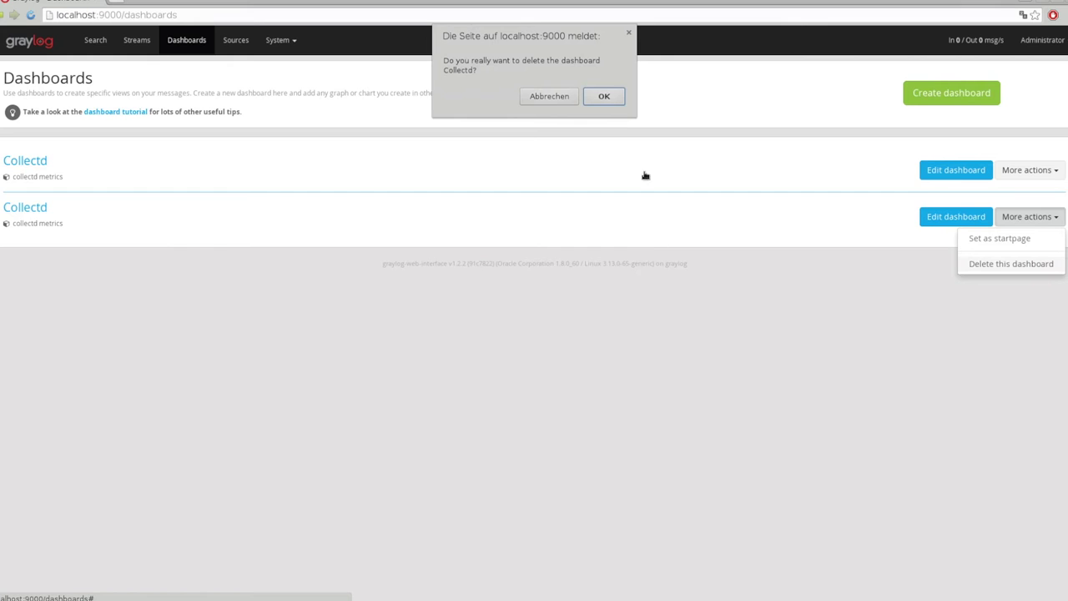
pyautogui.press('Return')
pyautogui.hotkey('ctrl', '+')
pyautogui.hotkey('ctrl', '+')
pyautogui.hotkey('ctrl', '+')
pyautogui.hotkey('ctrl', '+')
pyautogui.hotkey('ctrl', '+')
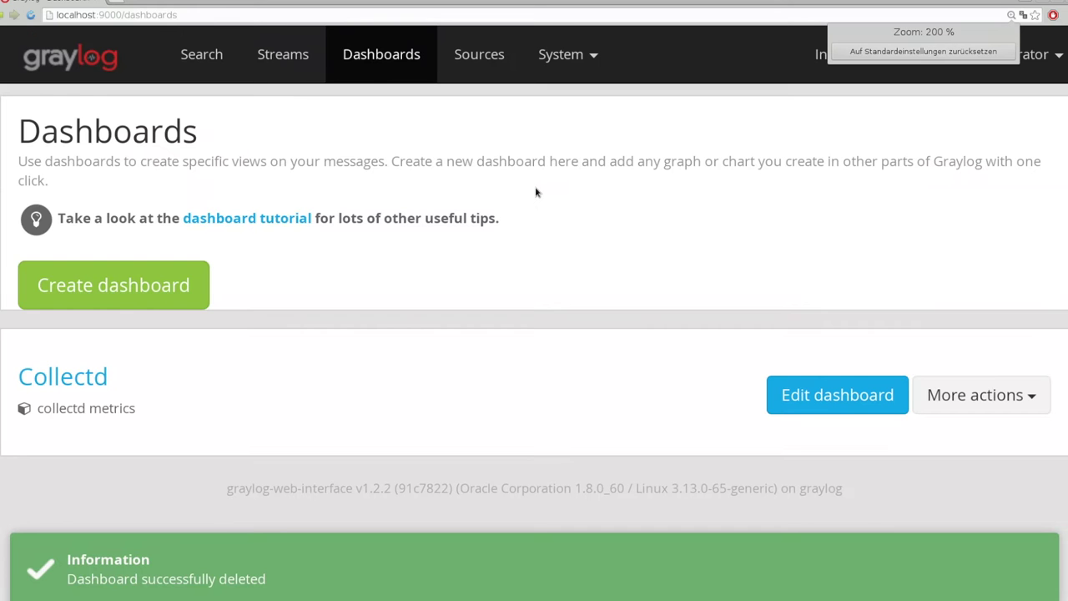
pyautogui.hotkey('ctrl', '-')
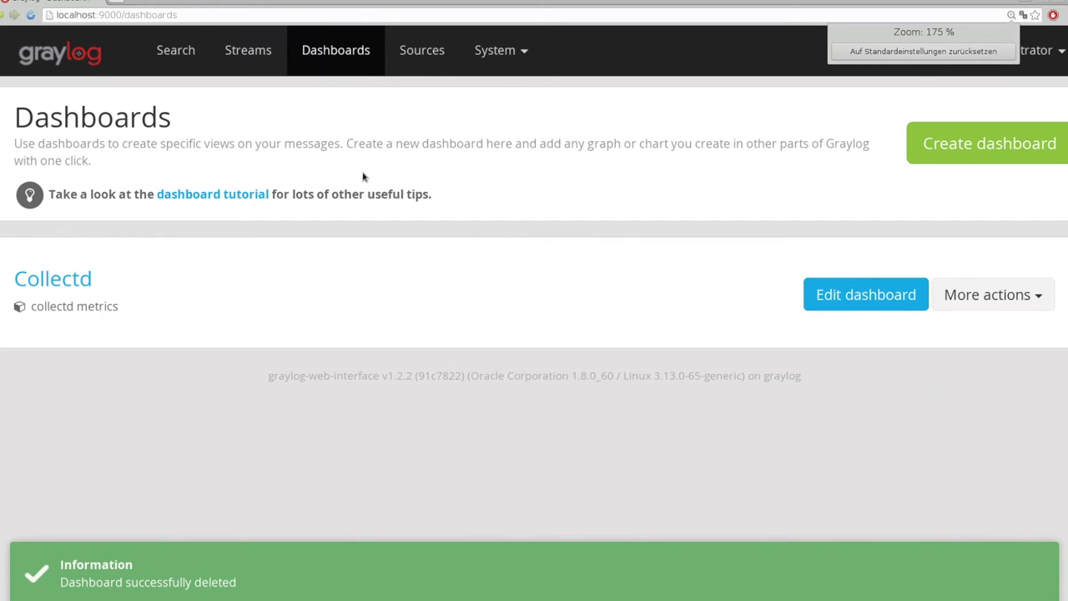
pyautogui.hotkey('alt', 'Left')
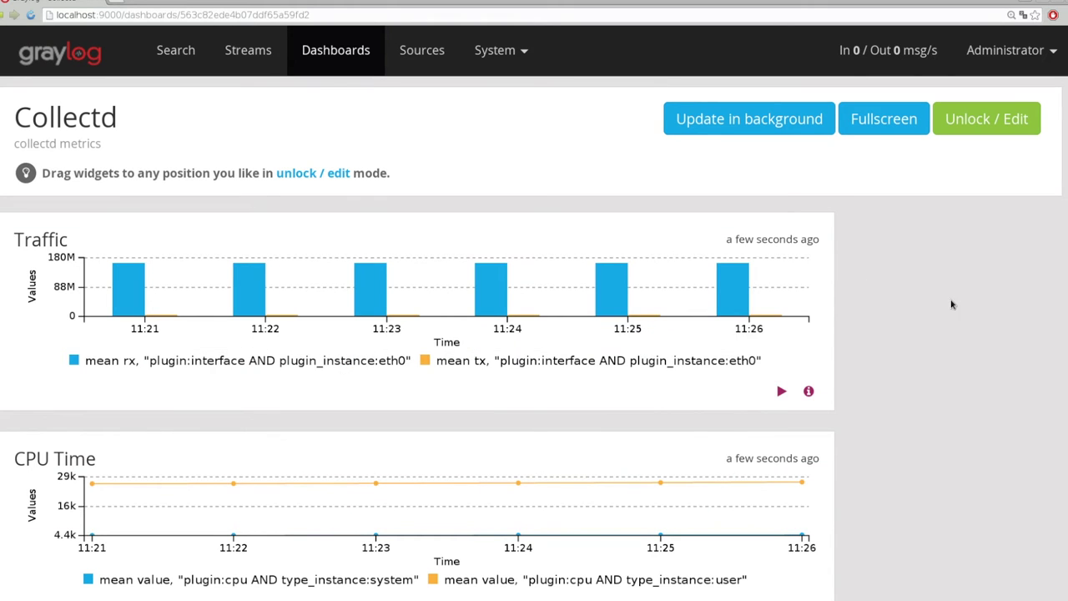
# Scroll through the Traffic, CPU Time, Total Messages, Diskfree and Loadhistory widgets
pyautogui.scroll(-3, 847, 318)
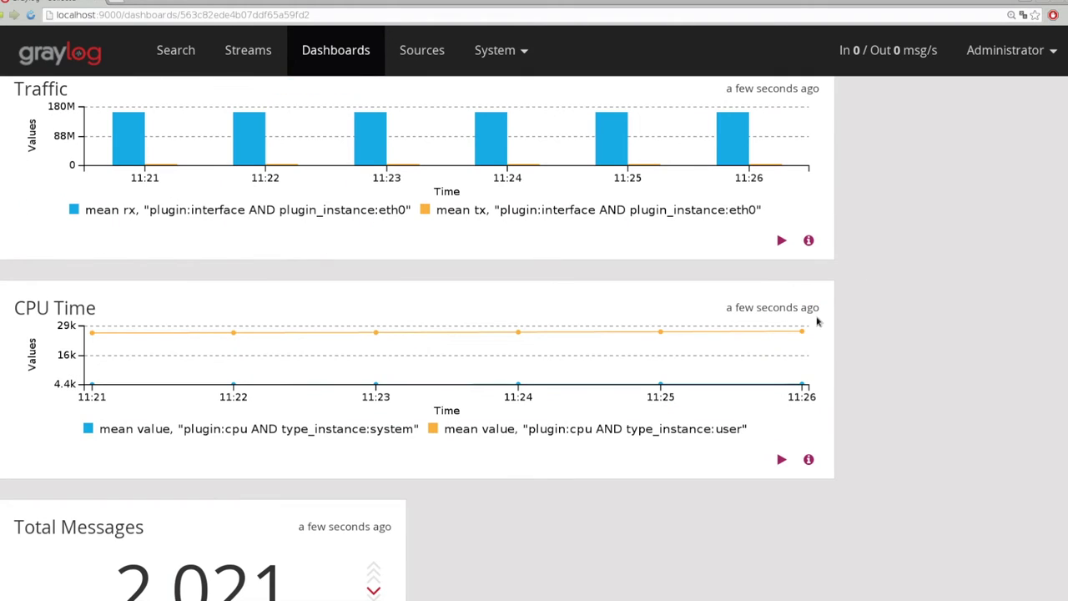
pyautogui.moveTo(111, 375)
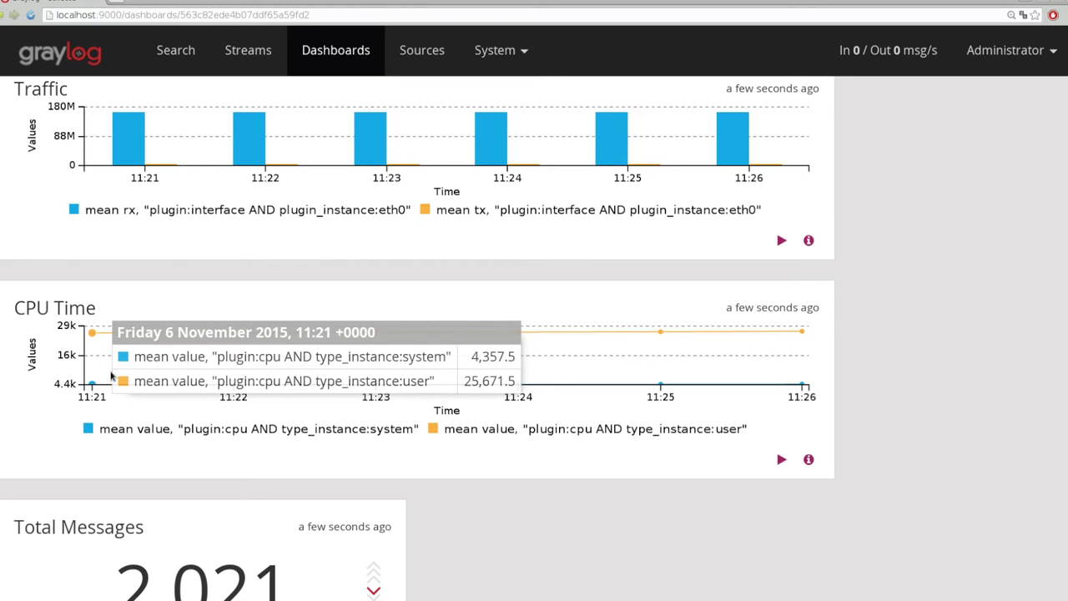
pyautogui.scroll(-3, 466, 527)
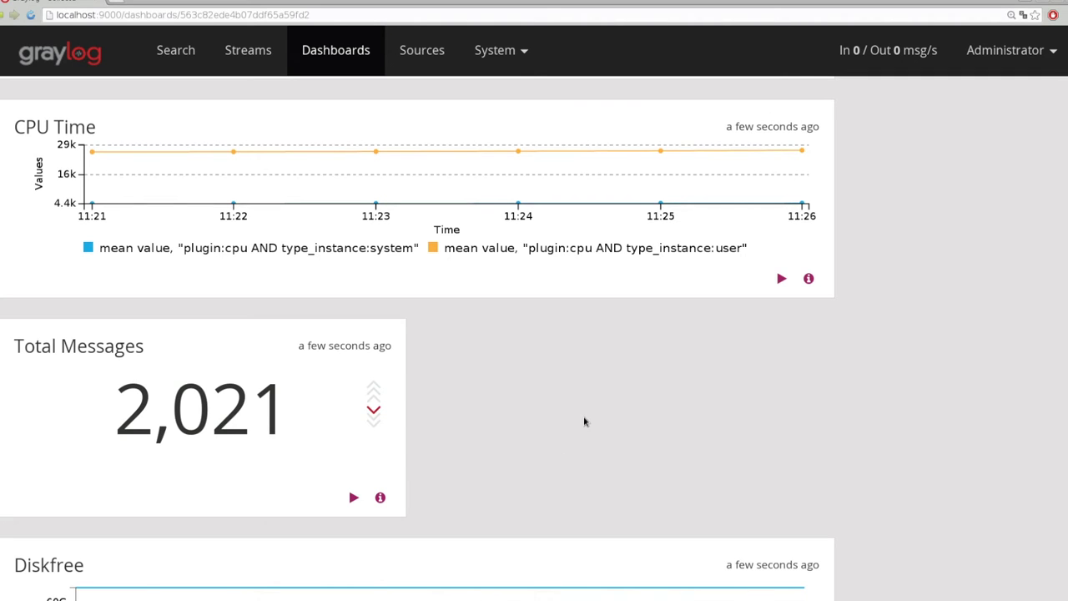
pyautogui.scroll(-3, 626, 422)
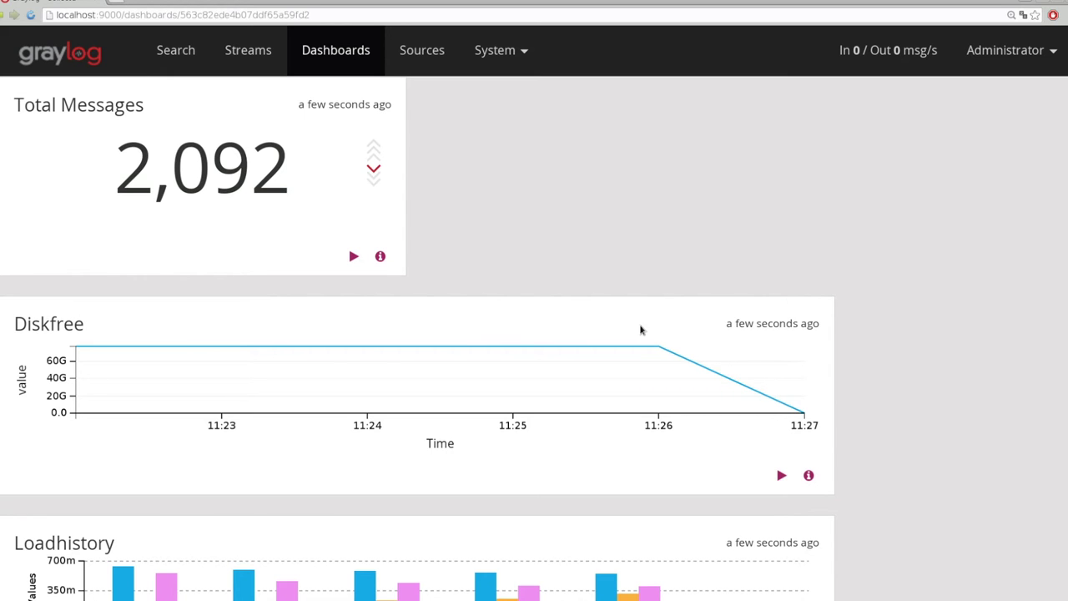
pyautogui.scroll(-4, 668, 346)
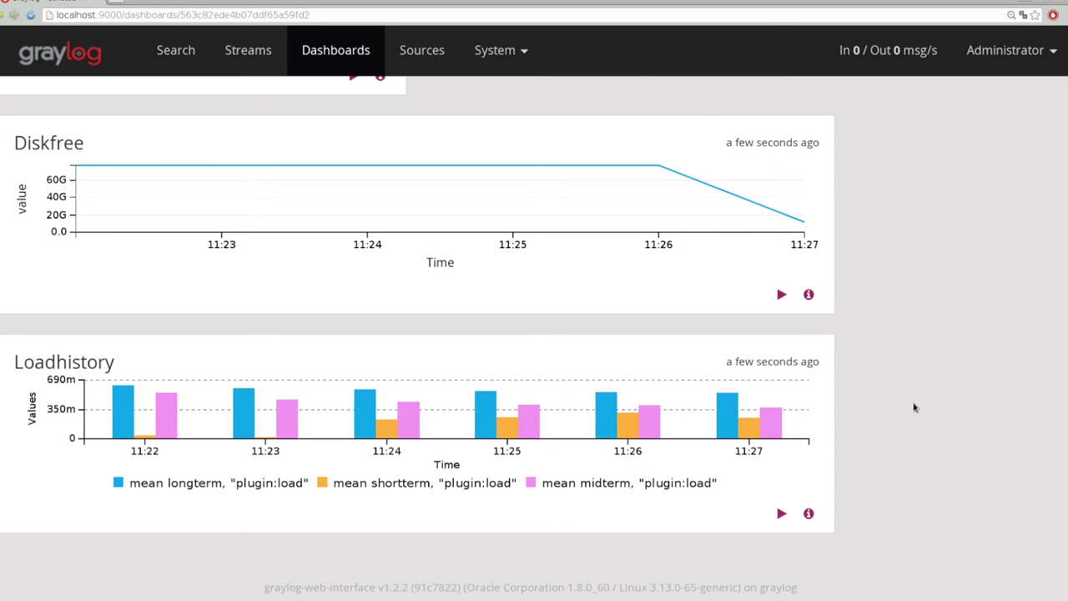
pyautogui.scroll(4, 913, 414)
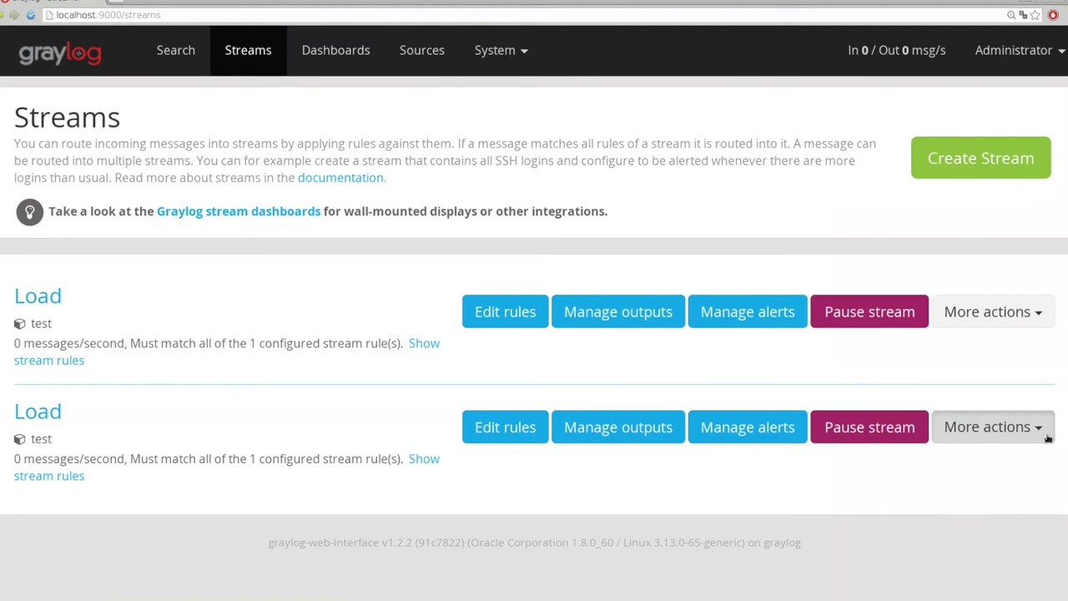
# Delete the duplicate Load stream and open the rule editor for the CPU stream
pyautogui.click(1035, 428)
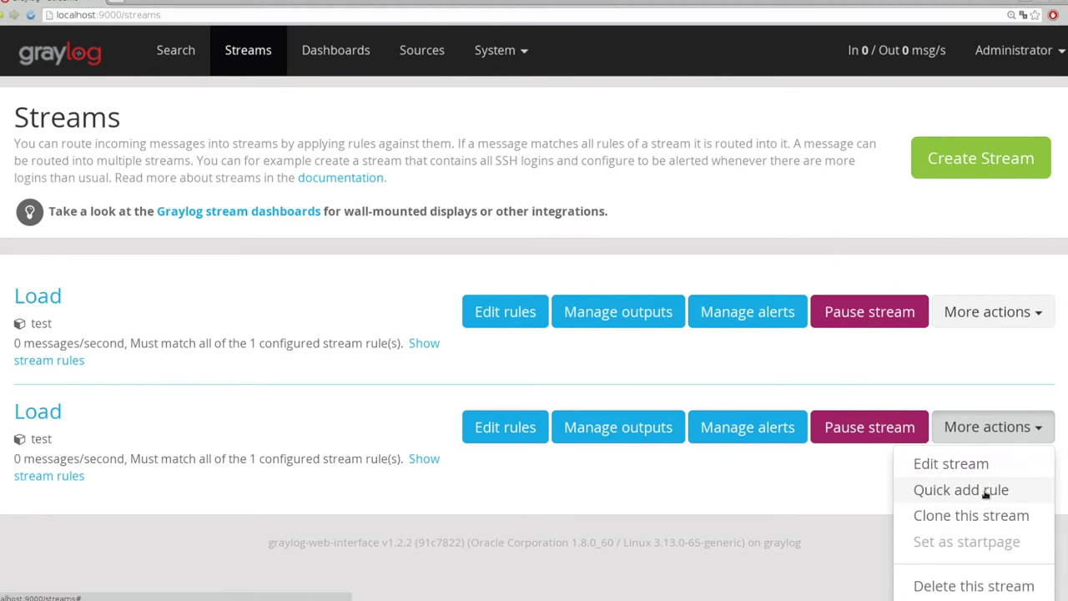
pyautogui.click(973, 586)
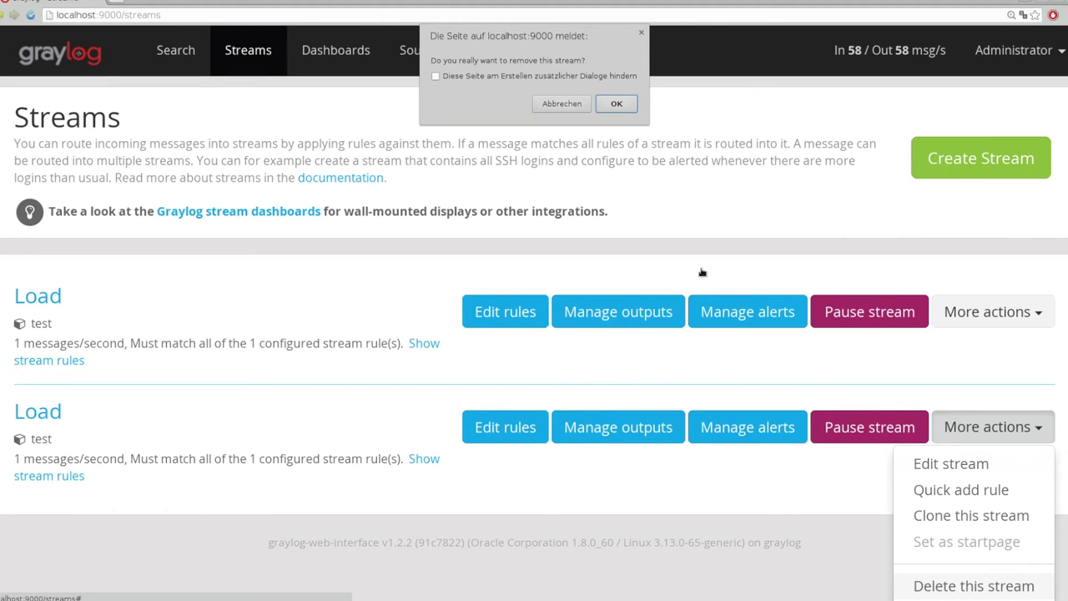
pyautogui.click(616, 104)
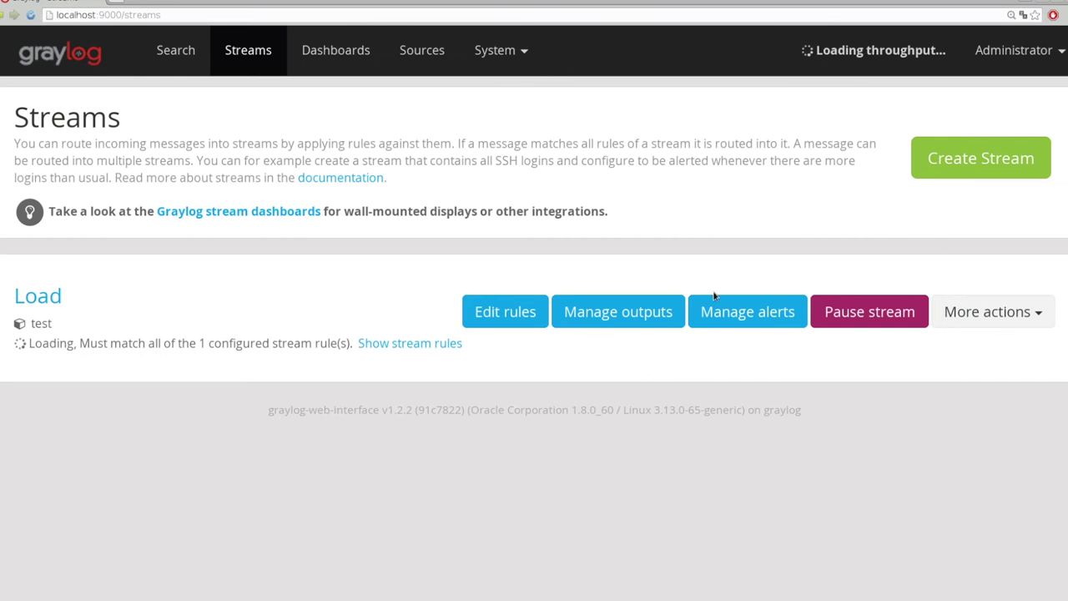
pyautogui.click(489, 311)
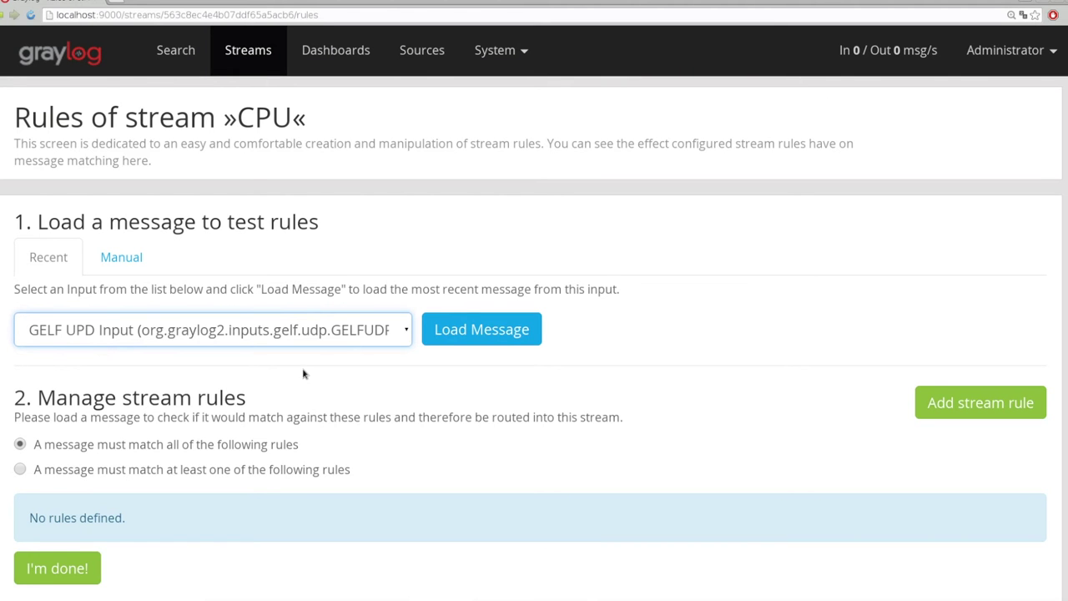
# Load the latest message from the GELF UDP input and scroll through its fields
pyautogui.click(482, 329)
pyautogui.scroll(-3, 425, 417)
pyautogui.scroll(1, 425, 417)
pyautogui.scroll(2, 425, 418)
pyautogui.scroll(-2, 424, 418)
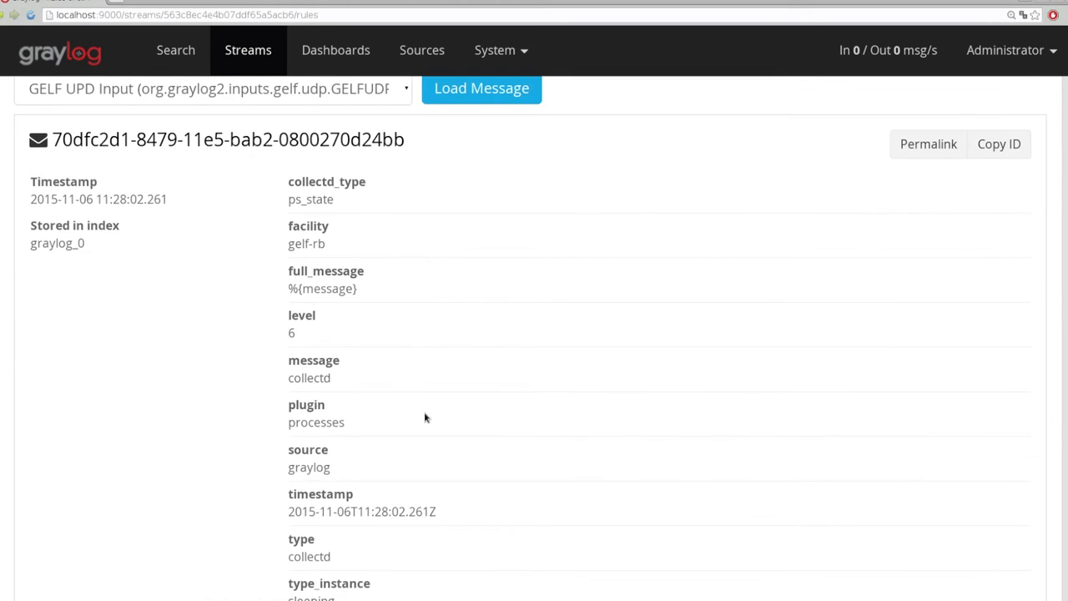
pyautogui.scroll(-2, 425, 417)
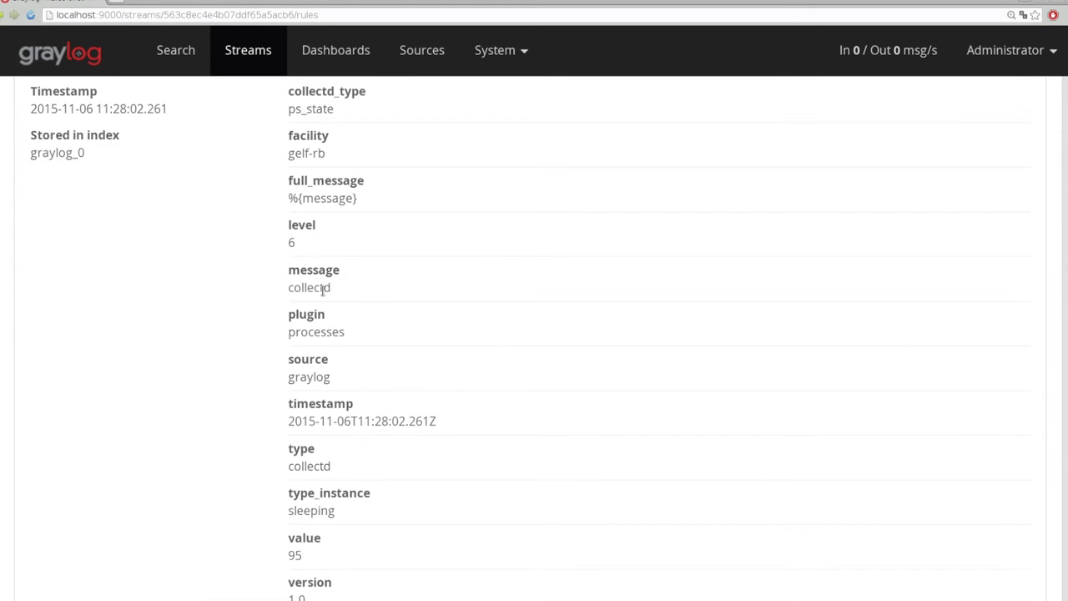
pyautogui.scroll(3, 324, 292)
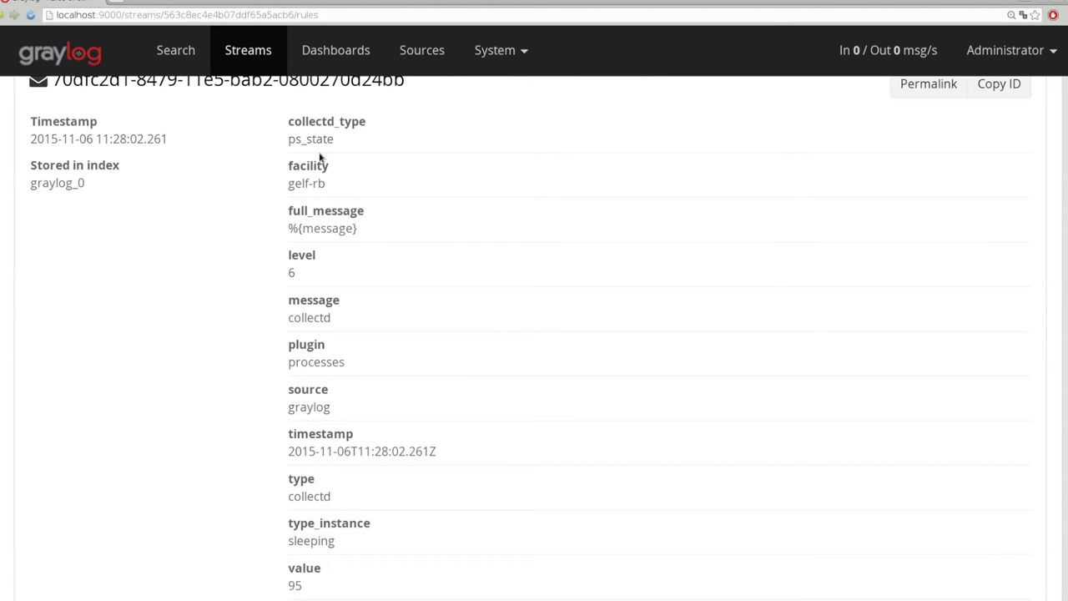
# Select the source and full_message field names, then start a new stream rule
pyautogui.doubleClick(323, 391)
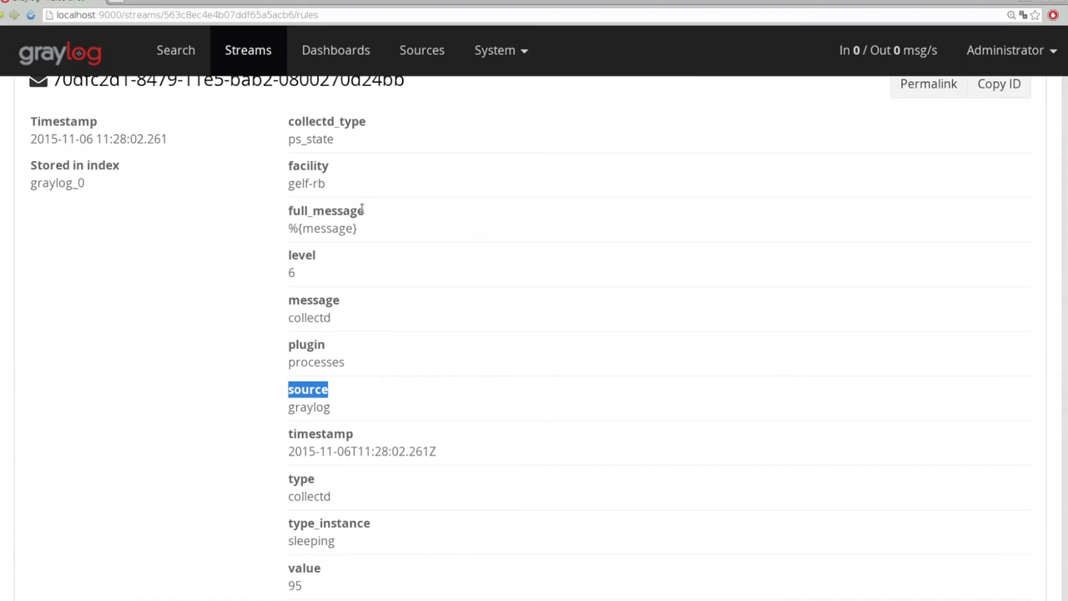
pyautogui.doubleClick(330, 214)
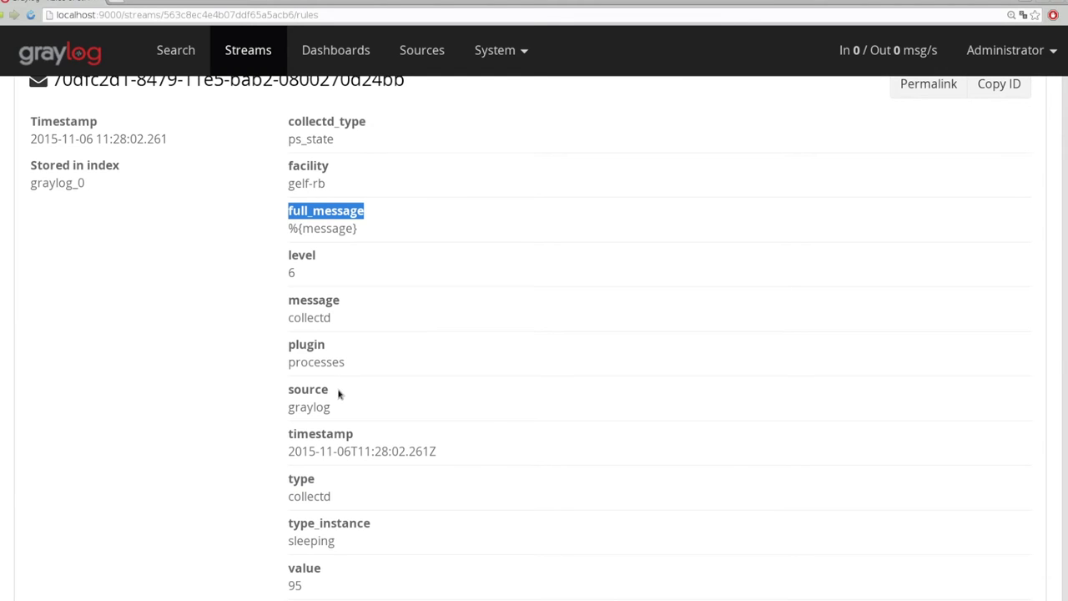
pyautogui.scroll(-5, 338, 394)
pyautogui.click(979, 346)
# Review the rule matching types, cancel the draft rule, and select the plugin field name
pyautogui.click(458, 259)
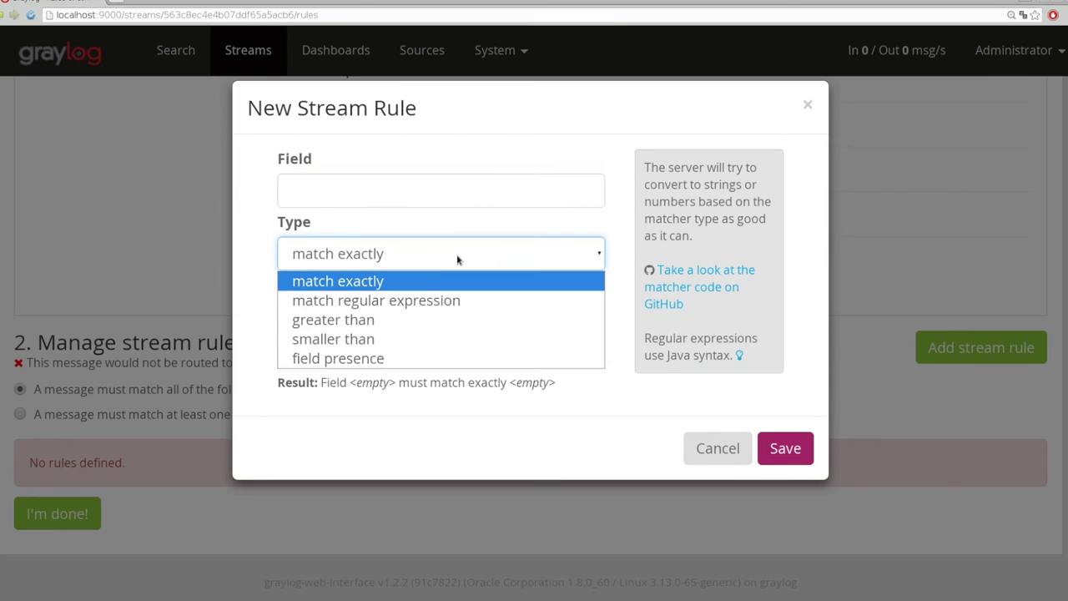
pyautogui.click(503, 192)
pyautogui.click(745, 449)
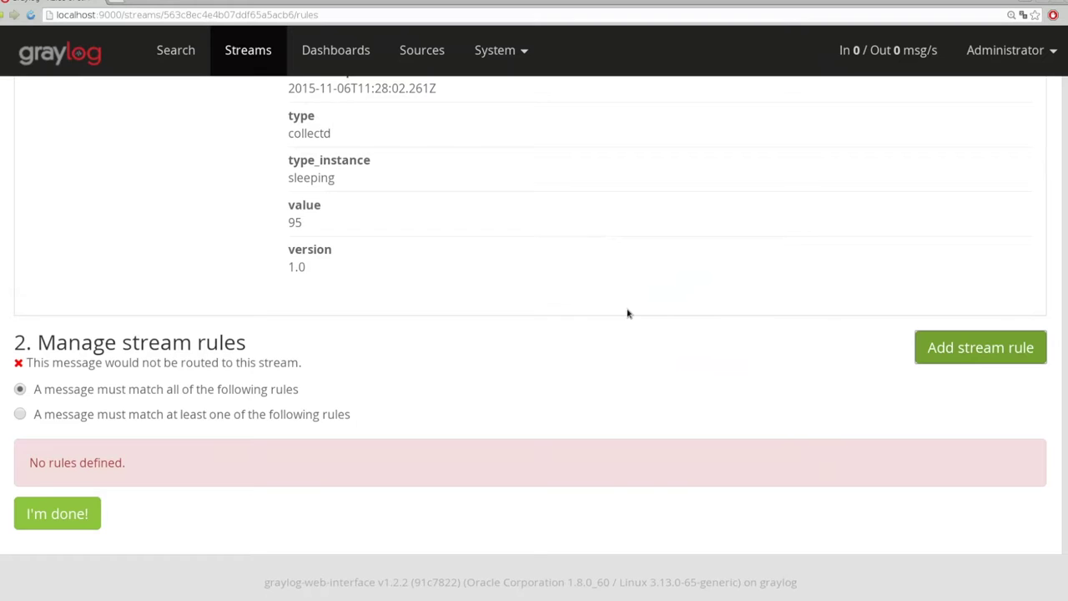
pyautogui.scroll(3, 496, 234)
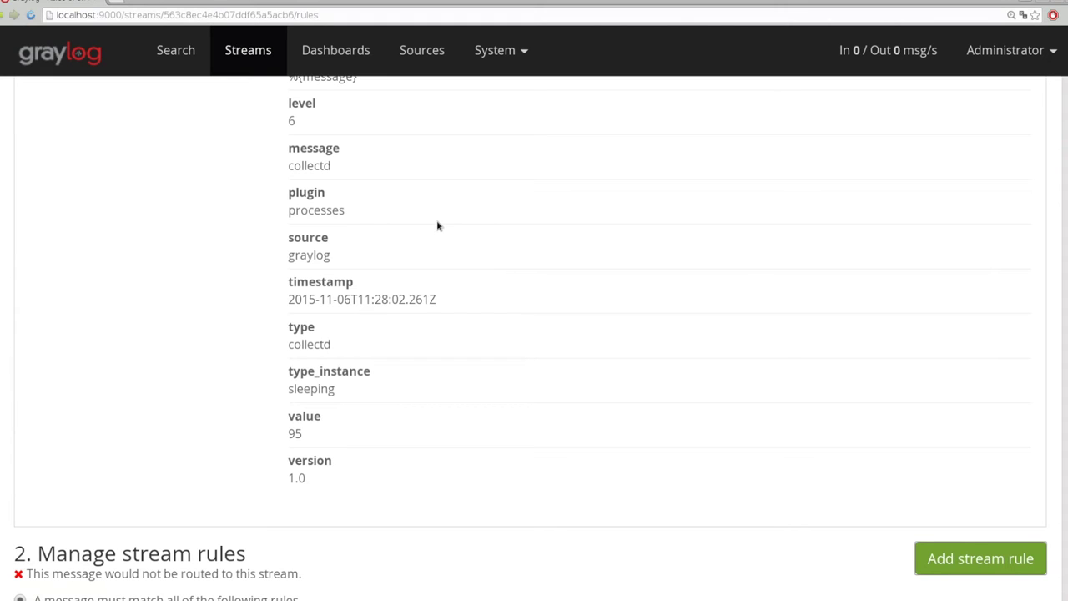
pyautogui.doubleClick(302, 193)
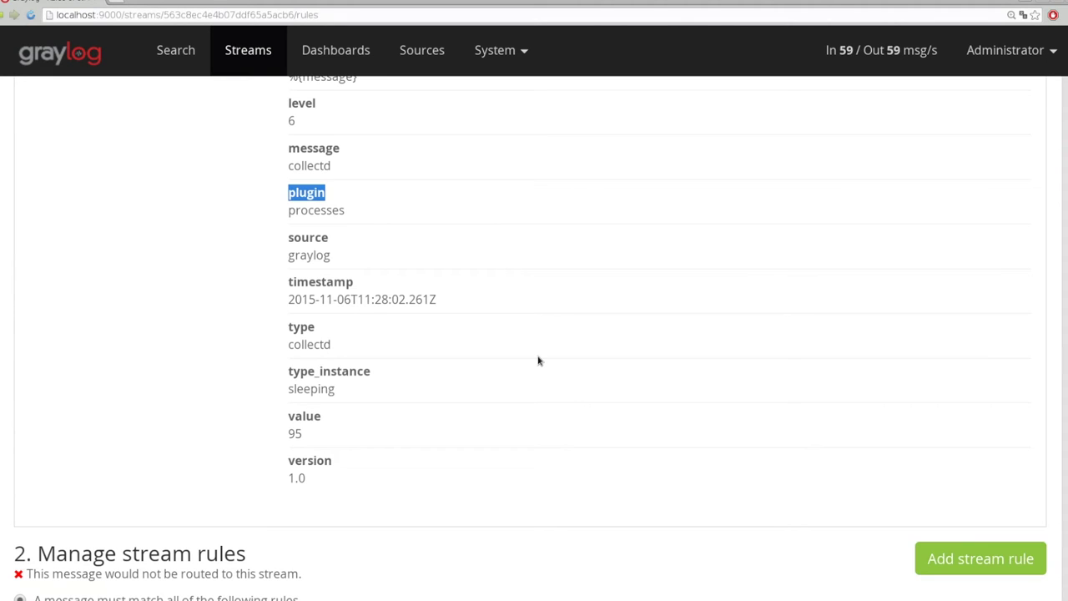
pyautogui.scroll(-1, 541, 361)
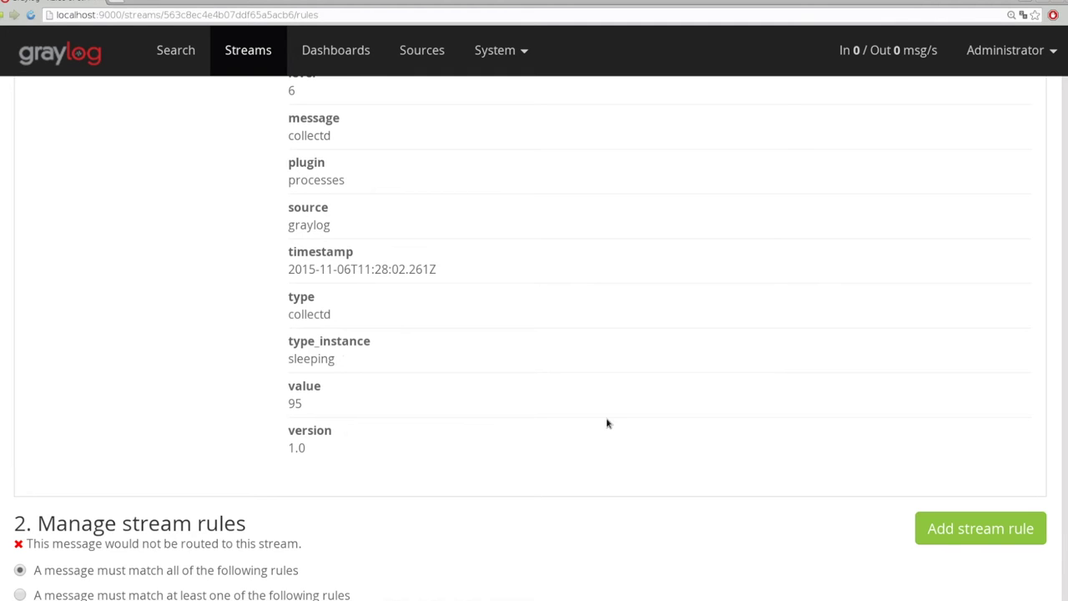
# Add and save a CPU stream rule: field plugin must match exactly cpu
pyautogui.click(980, 529)
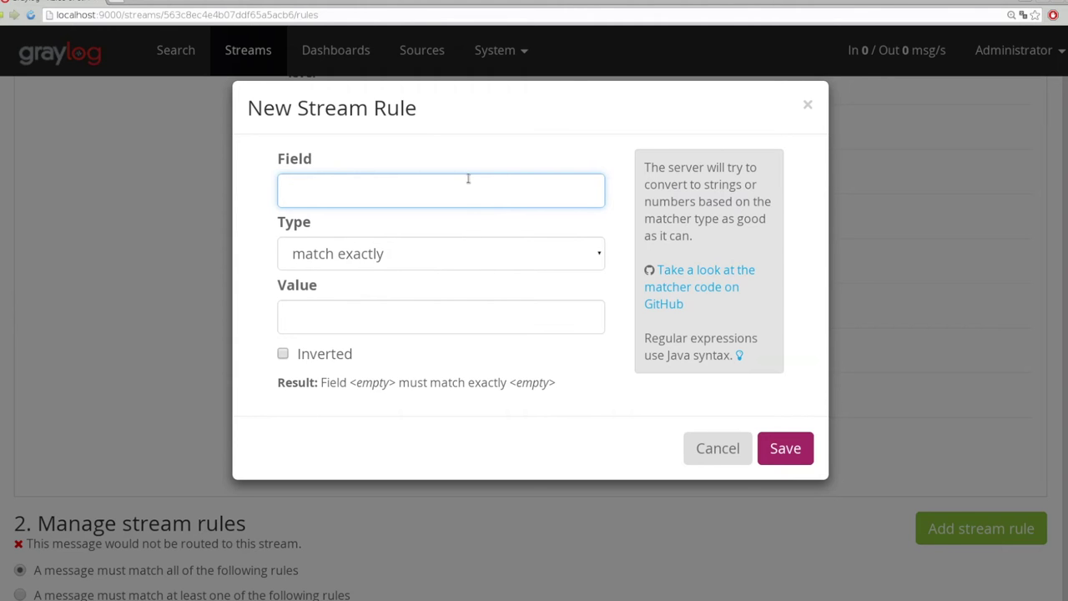
pyautogui.write('plugin')
pyautogui.click(381, 327)
pyautogui.write('cpu')
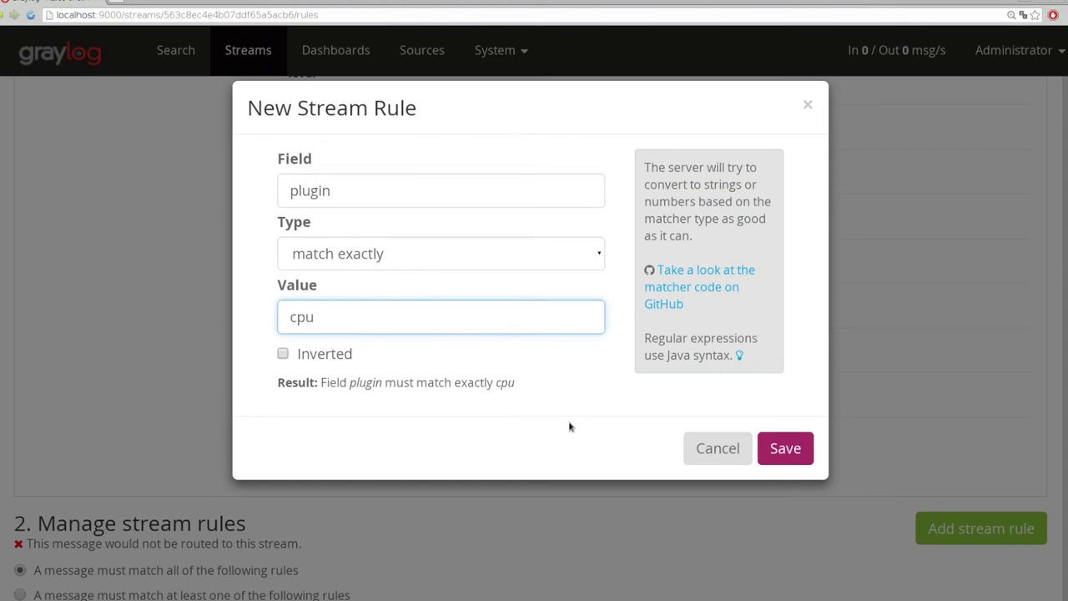
pyautogui.click(789, 450)
pyautogui.scroll(-2, 457, 288)
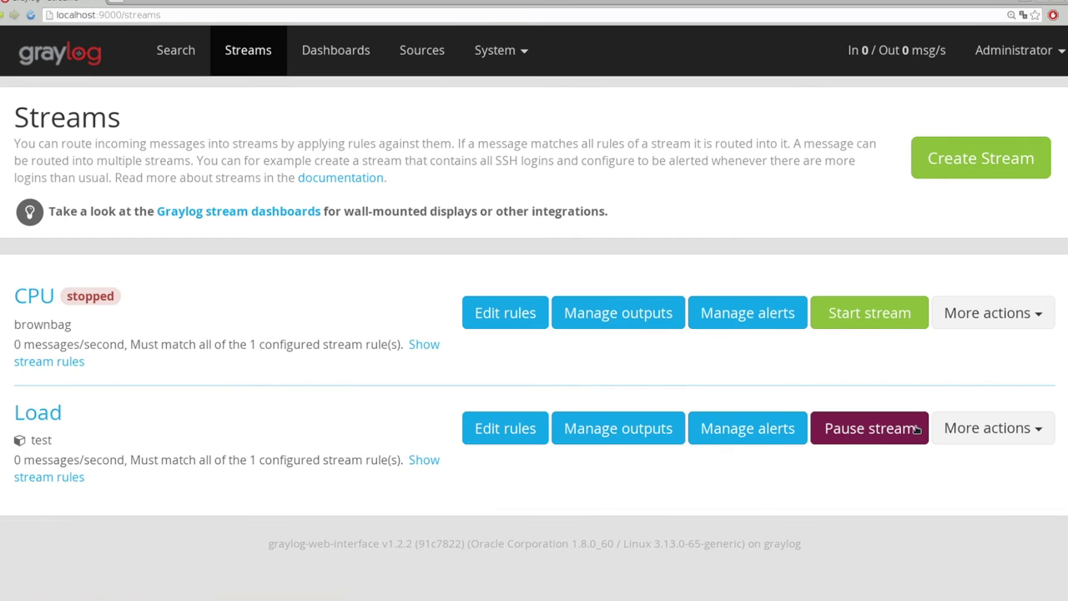
# Start the CPU stream and highlight its messages-per-second rate
pyautogui.click(851, 322)
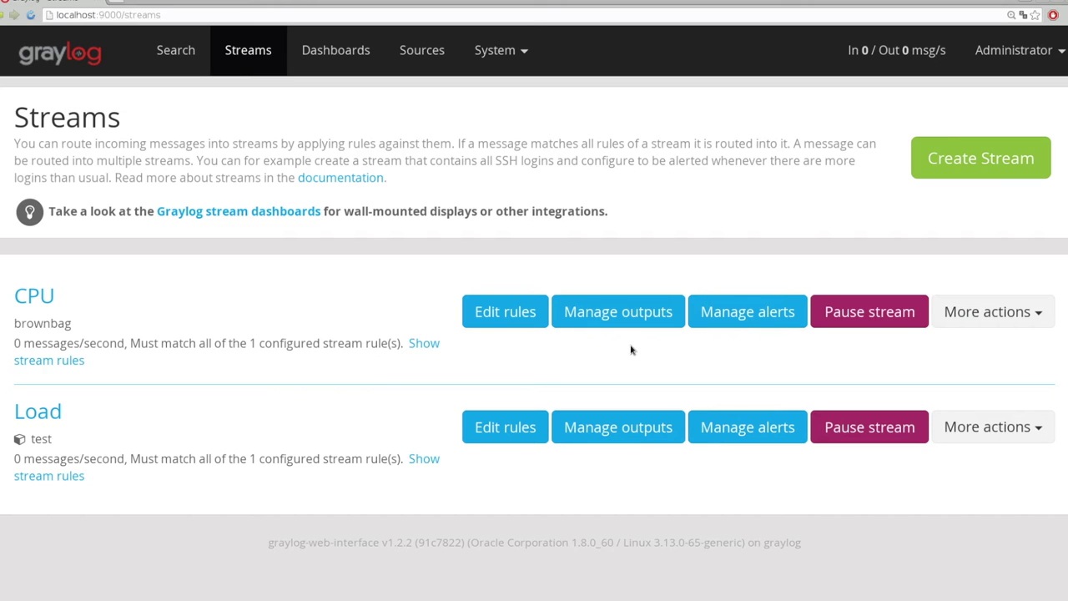
pyautogui.moveTo(25, 343); pyautogui.dragTo(14, 343)
pyautogui.click(80, 341)
pyautogui.doubleClick(75, 343)
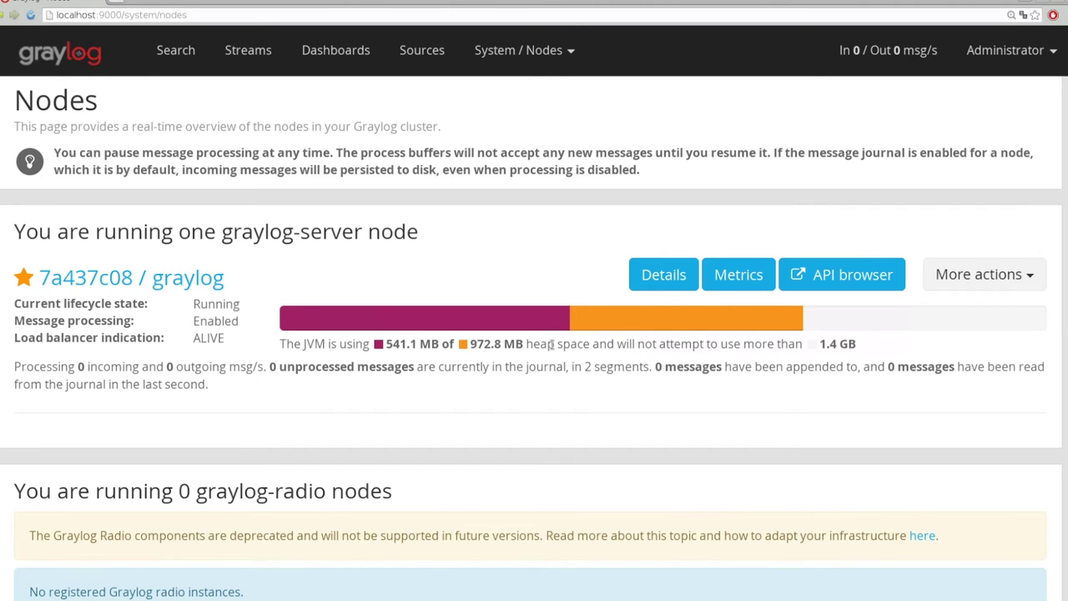
# Inspect the graylog-server node's details and buffers, then switch to the Search page
pyautogui.click(164, 278)
pyautogui.scroll(-3, 303, 306)
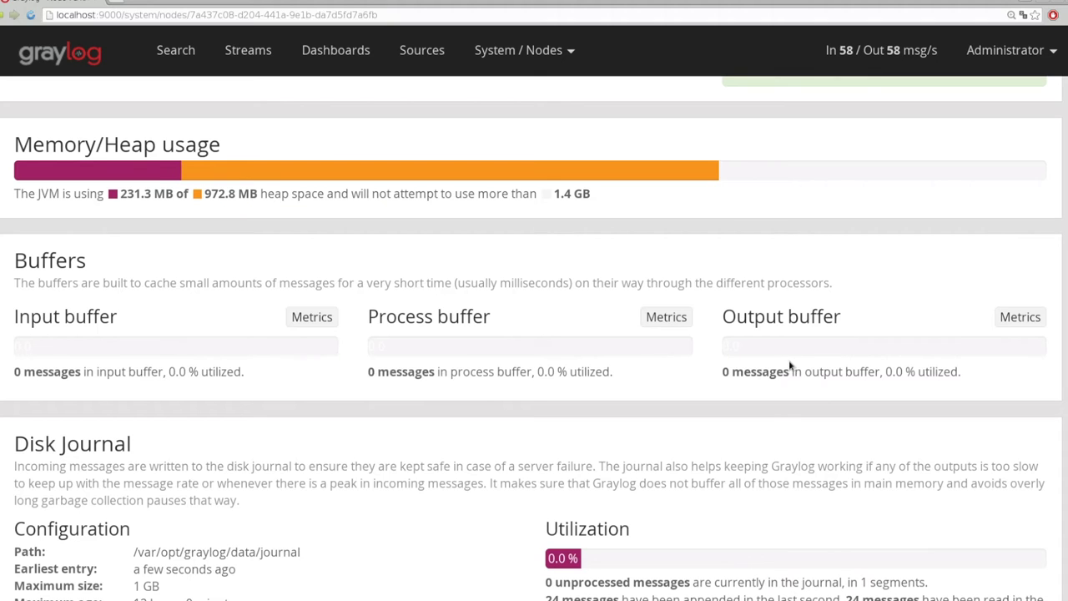
pyautogui.scroll(5, 400, 460)
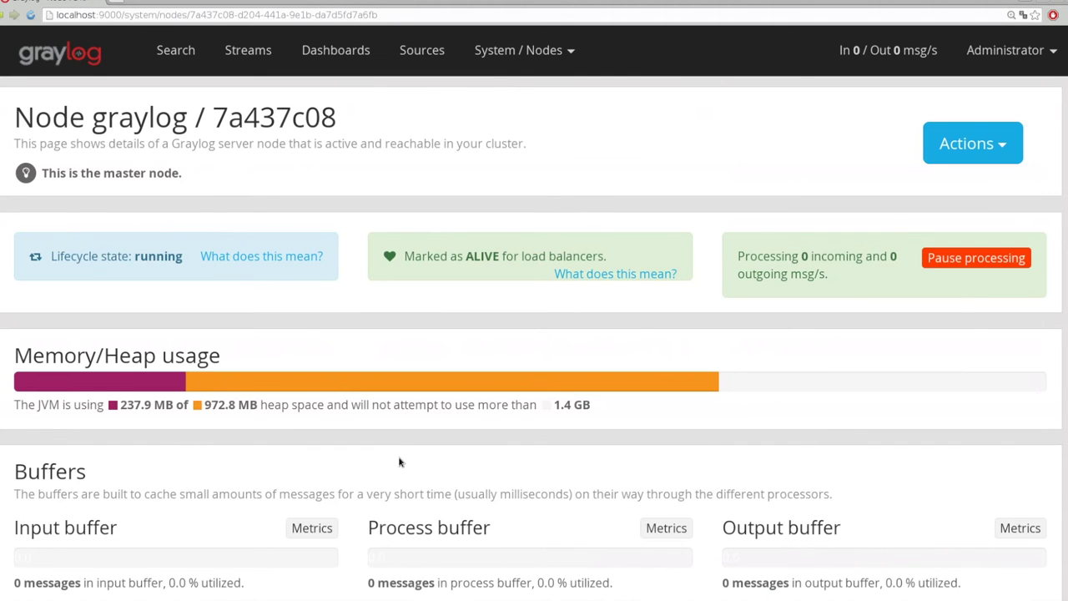
pyautogui.click(175, 50)
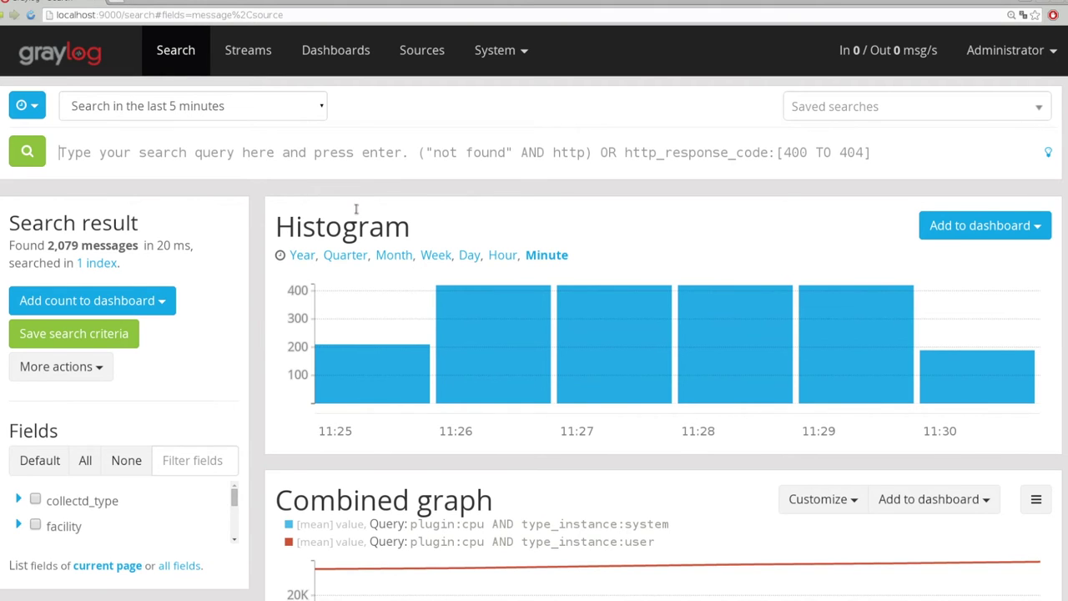
# Search messages for plugin: cpu, finding 240 results
pyautogui.scroll(-4, 693, 243)
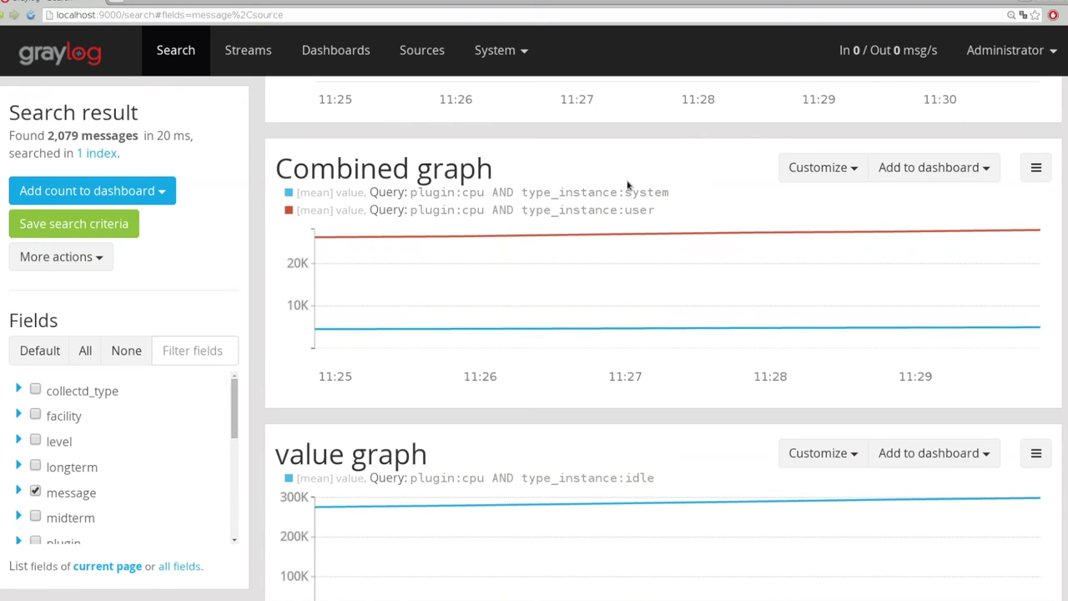
pyautogui.scroll(4, 627, 194)
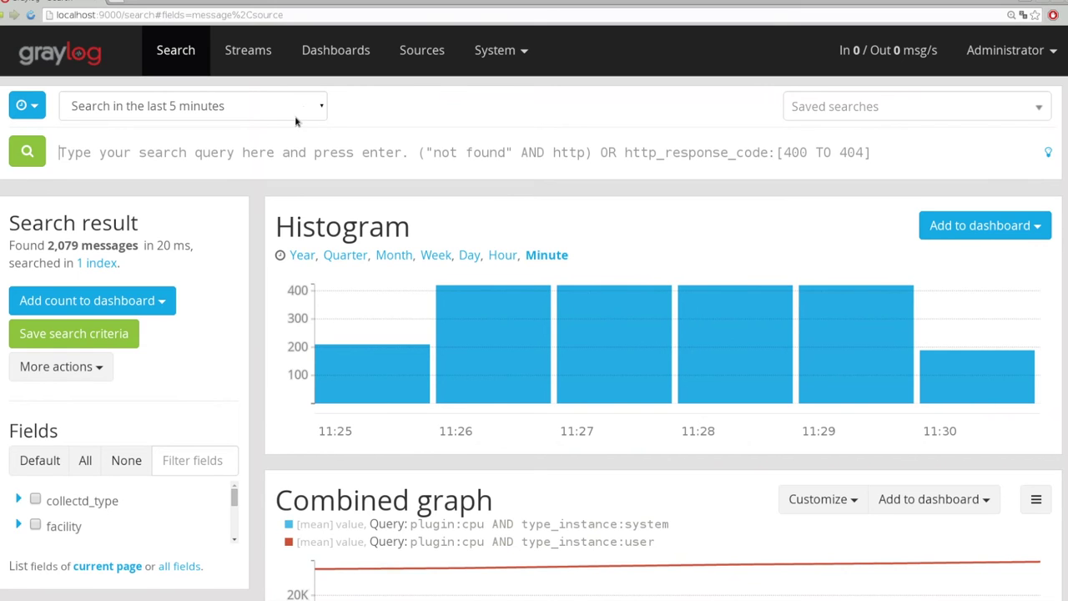
pyautogui.write('pligin: ')
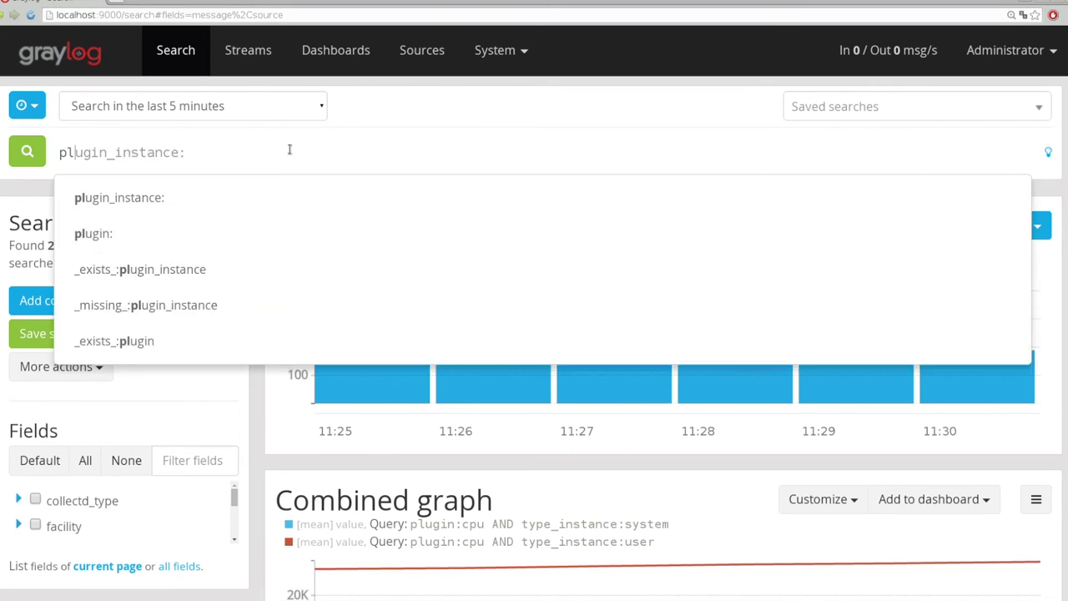
pyautogui.write('cpu')
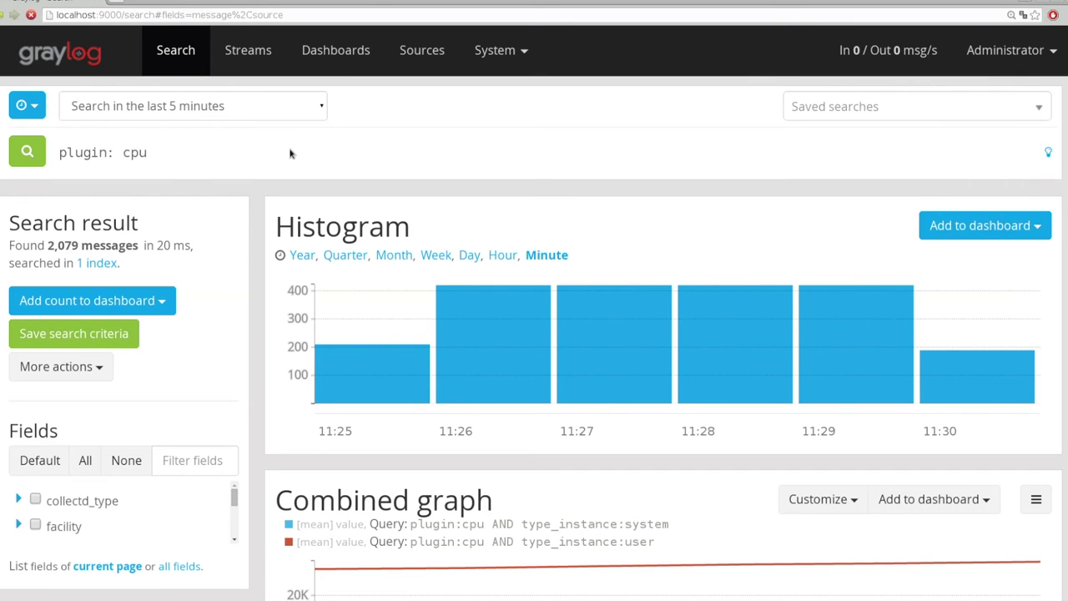
pyautogui.press('Return')
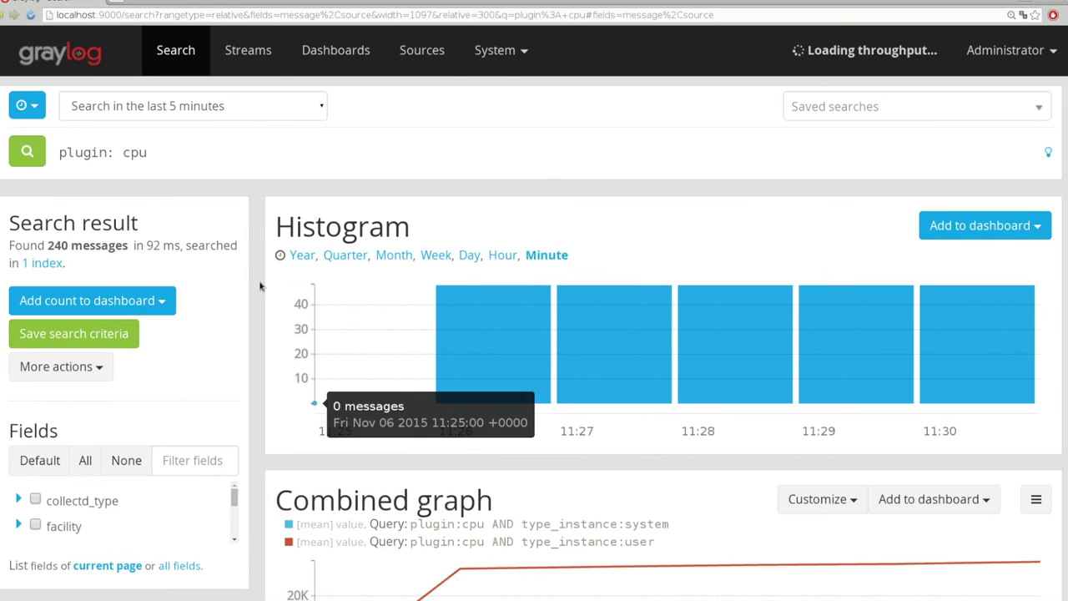
pyautogui.scroll(-6, 250, 292)
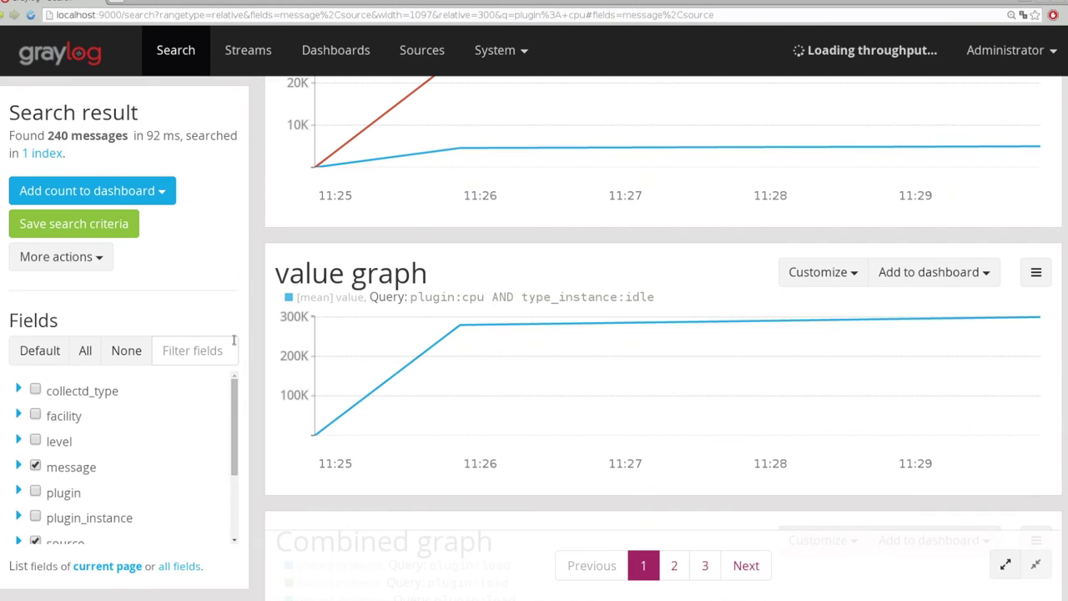
pyautogui.moveTo(241, 413); pyautogui.dragTo(244, 478)
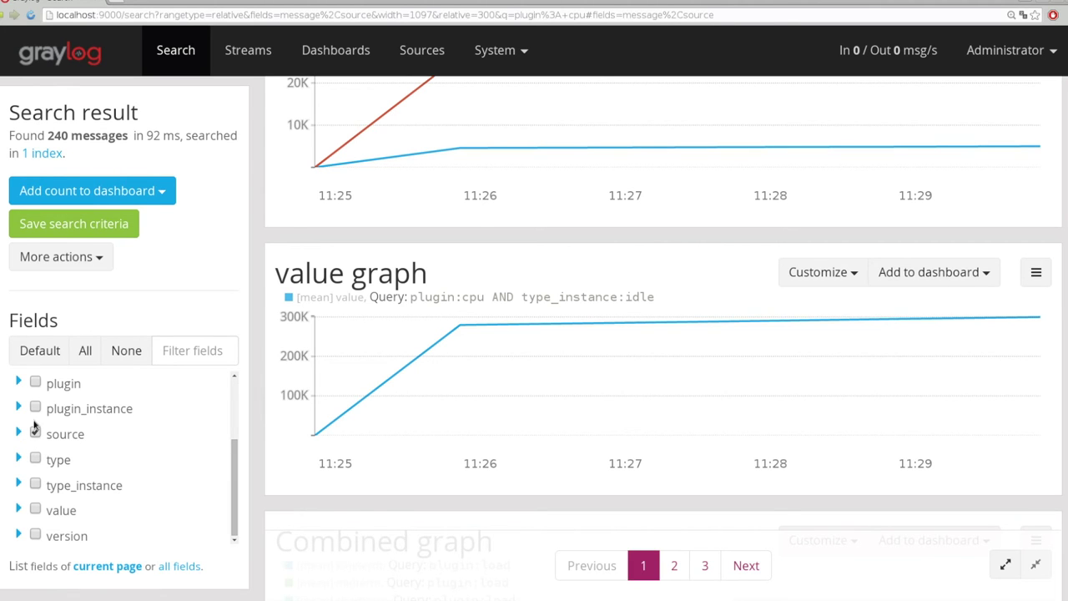
# Show Quick values for the plugin field (cpu at 100%), then clear the search query
pyautogui.click(19, 383)
pyautogui.click(121, 408)
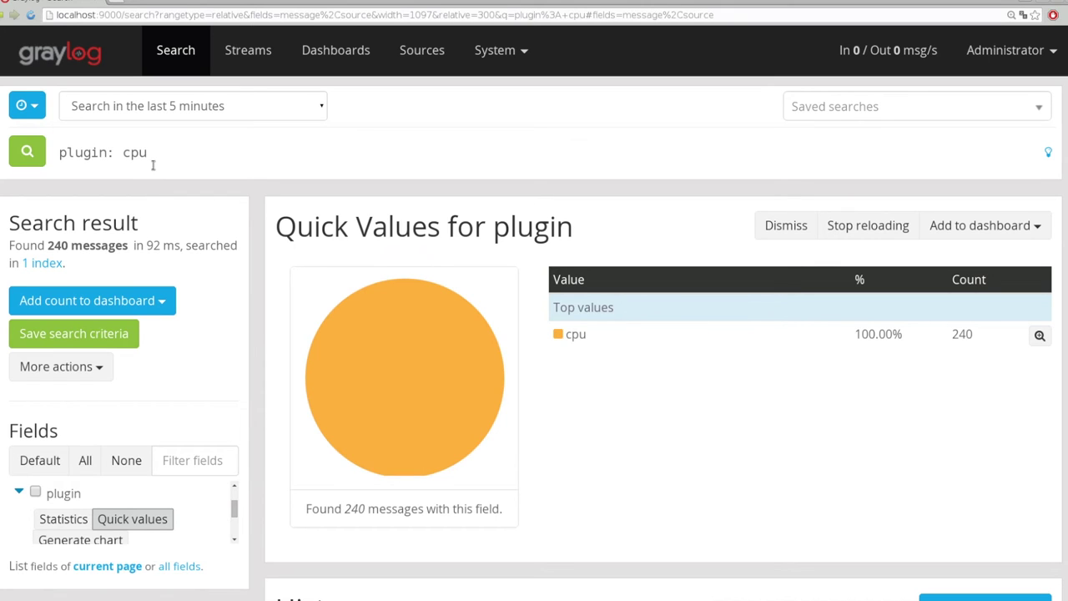
pyautogui.tripleClick(153, 164)
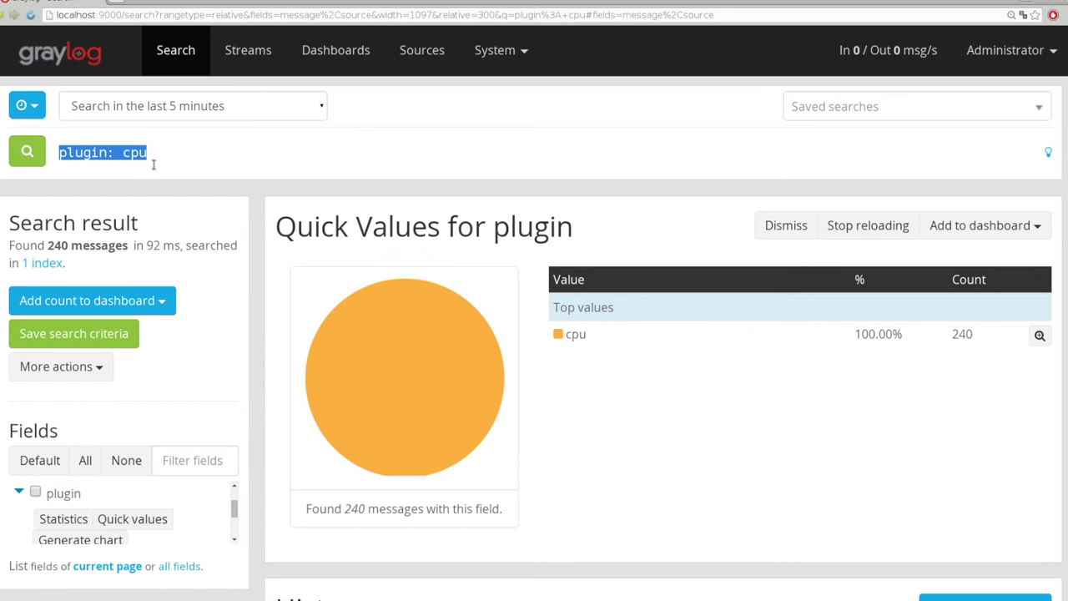
pyautogui.press('BackSpace')
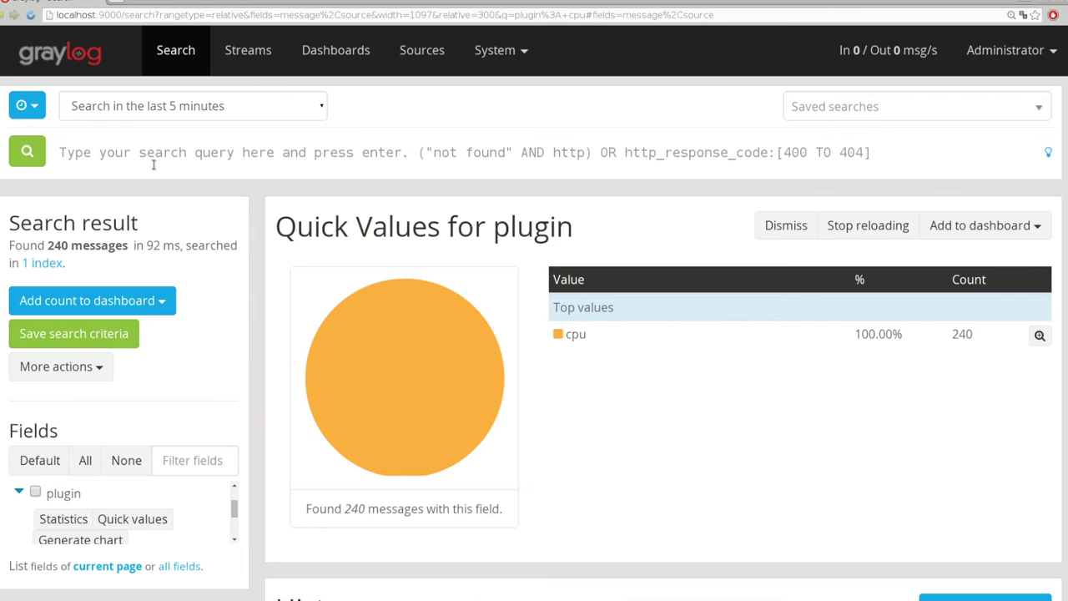
# Rerun the search over all messages and show quick values for the plugin field
pyautogui.click(27, 154)
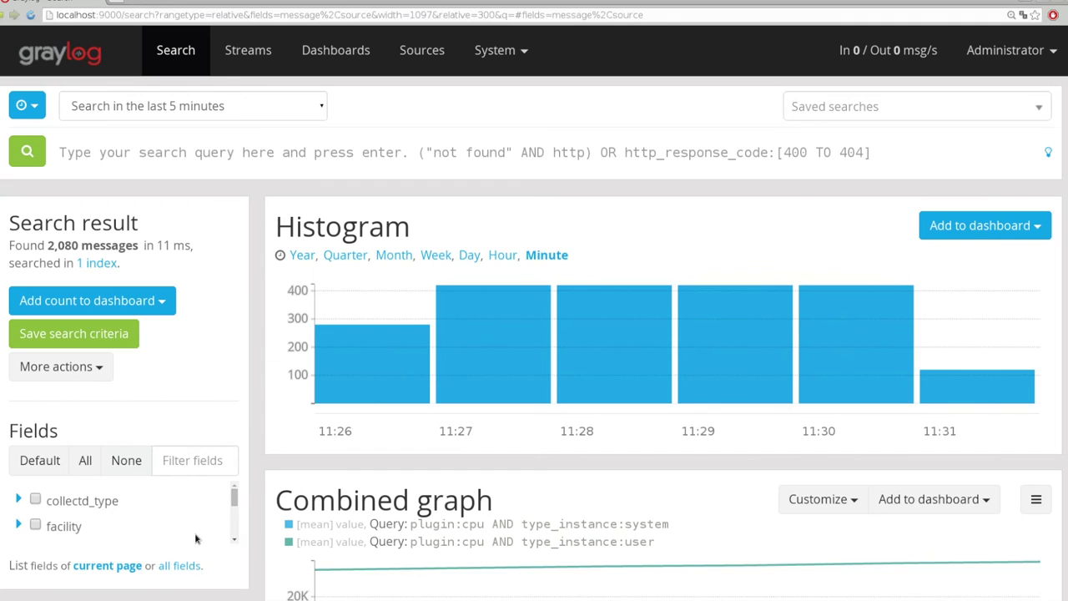
pyautogui.moveTo(233, 494); pyautogui.dragTo(237, 511)
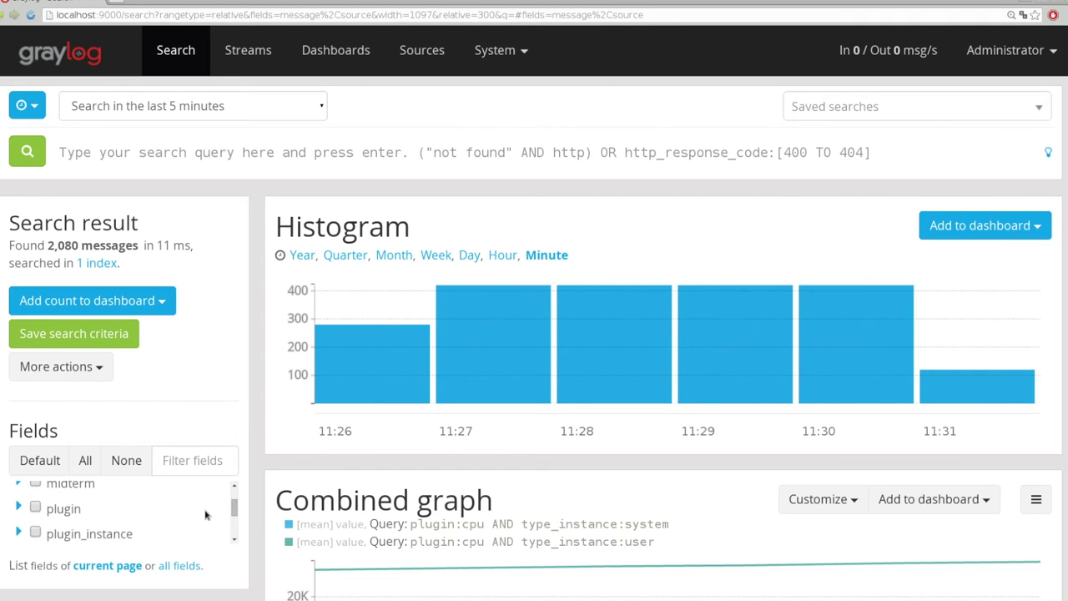
pyautogui.click(50, 513)
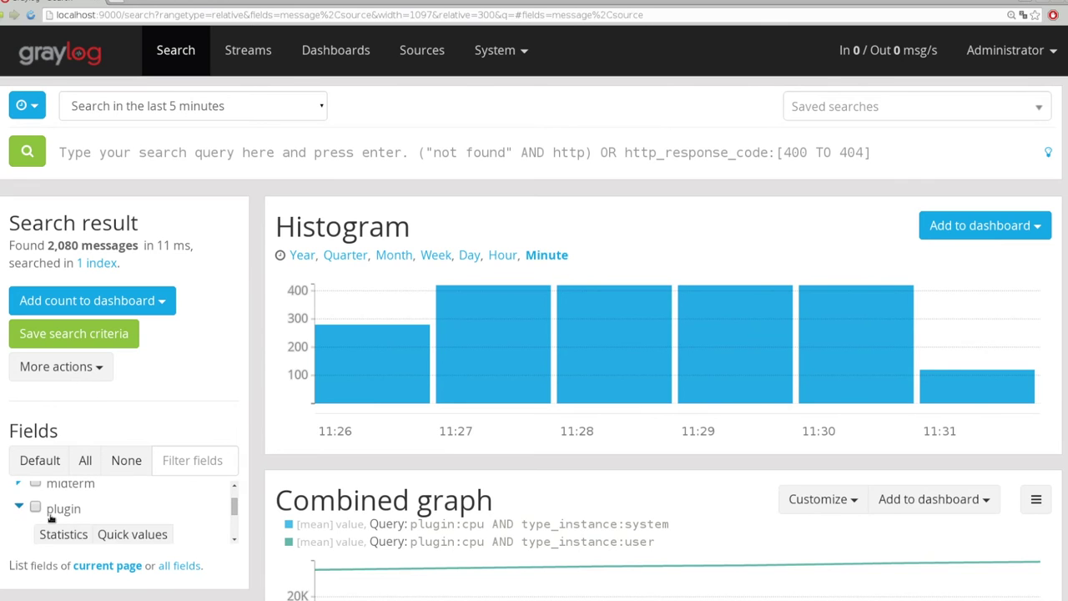
pyautogui.click(132, 535)
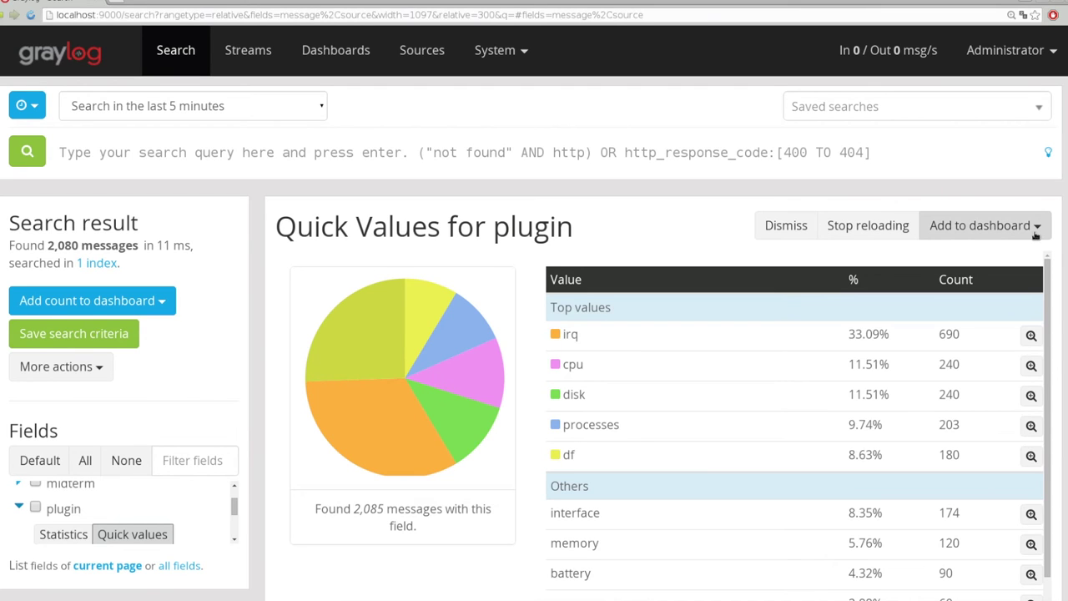
# Add the Plugin quick values widget to the Collectd dashboard, then go to the dashboards list
pyautogui.click(1029, 233)
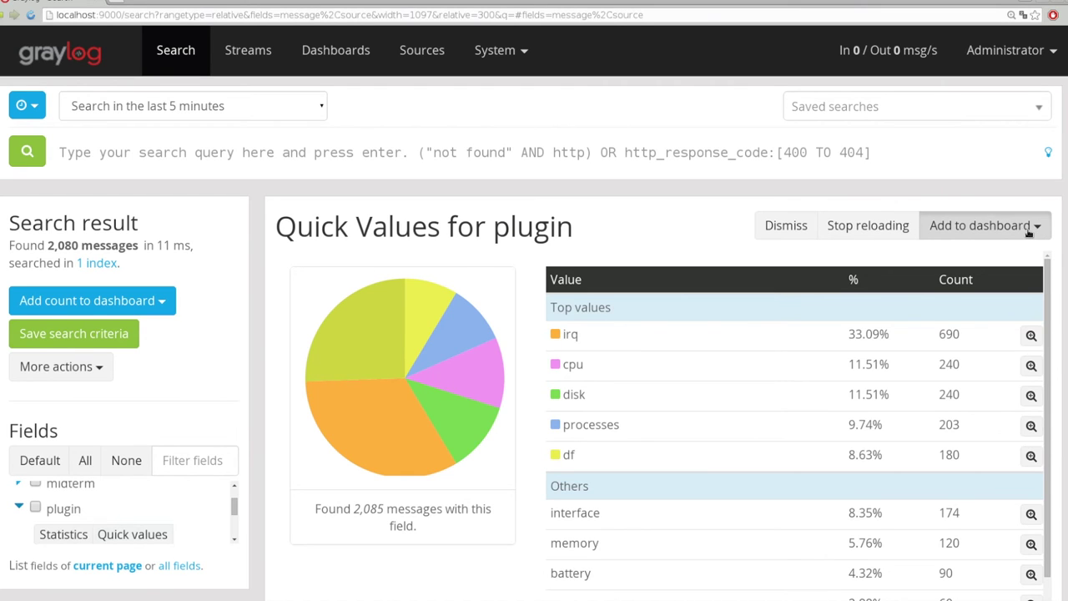
pyautogui.click(721, 254)
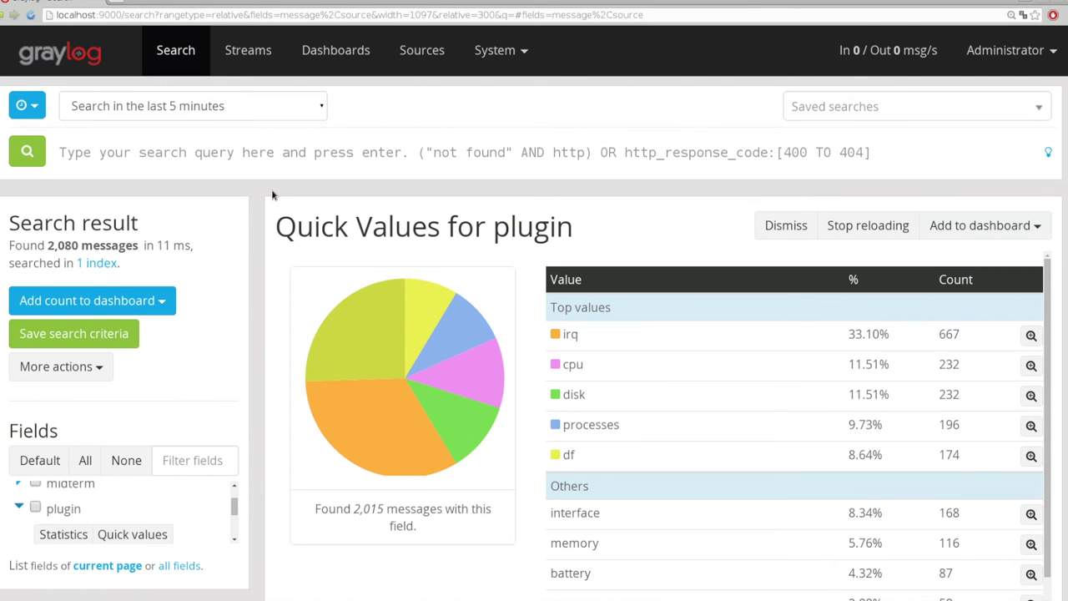
pyautogui.click(1022, 227)
pyautogui.click(969, 261)
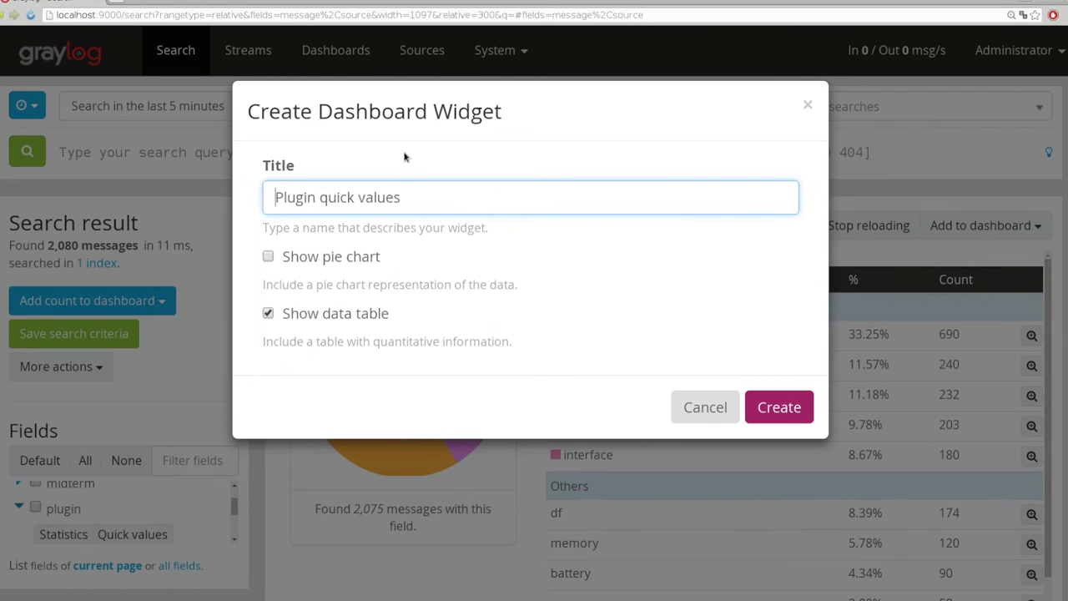
pyautogui.click(810, 420)
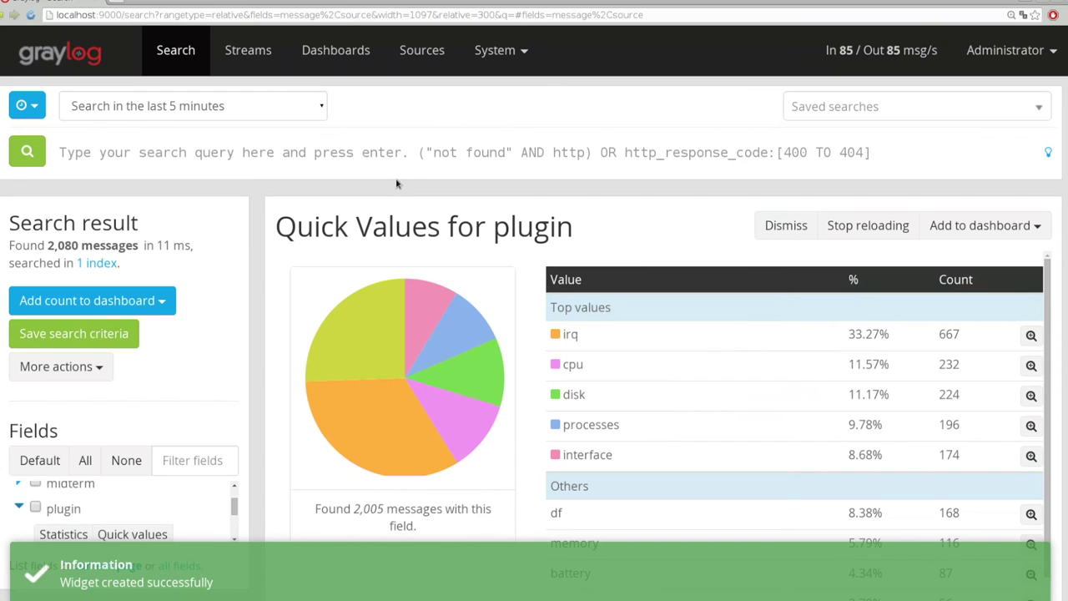
pyautogui.click(338, 54)
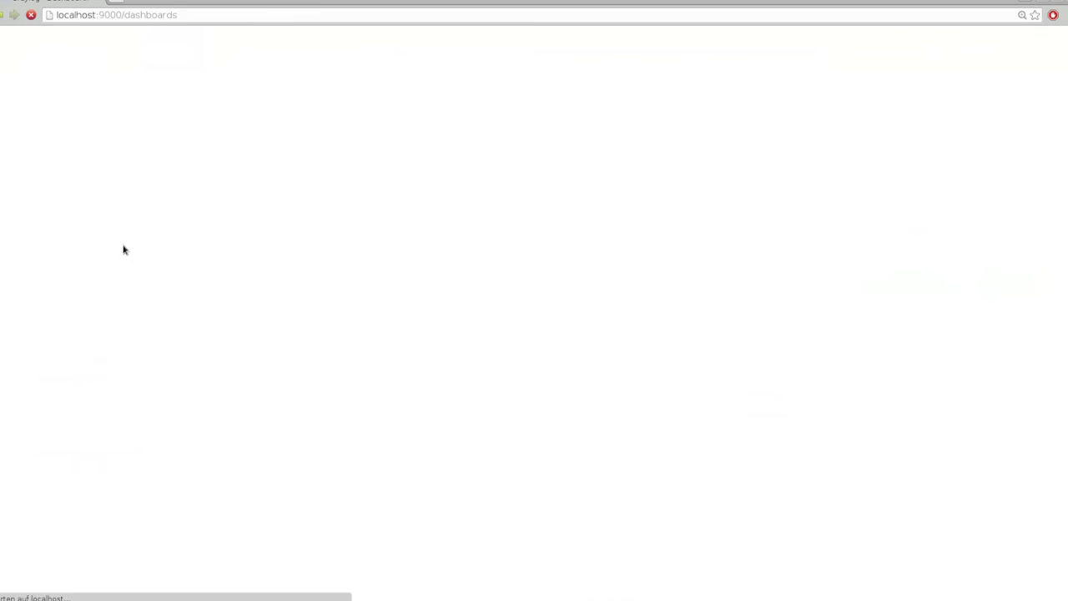
# Open the Collectd dashboard, look over its widgets, then return to the message search page
pyautogui.click(53, 276)
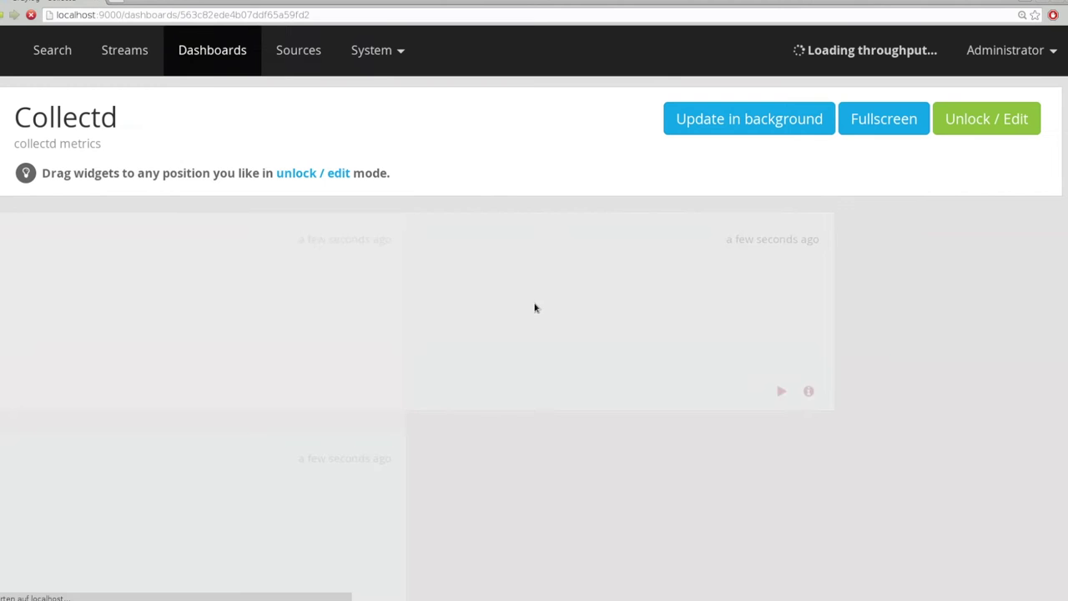
pyautogui.scroll(-10, 534, 306)
pyautogui.scroll(3, 535, 308)
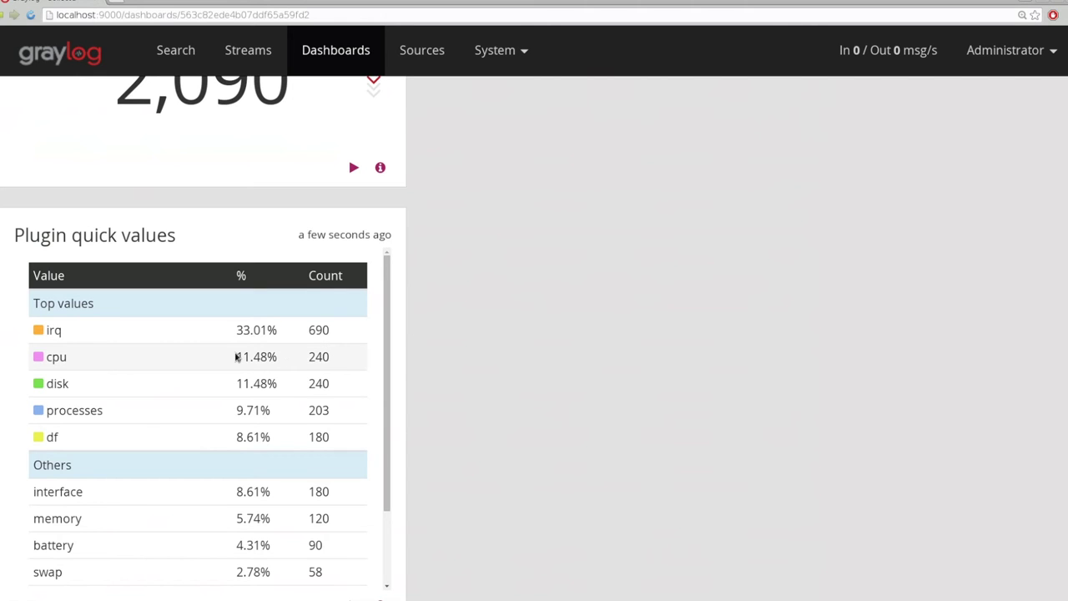
pyautogui.scroll(-2, 395, 326)
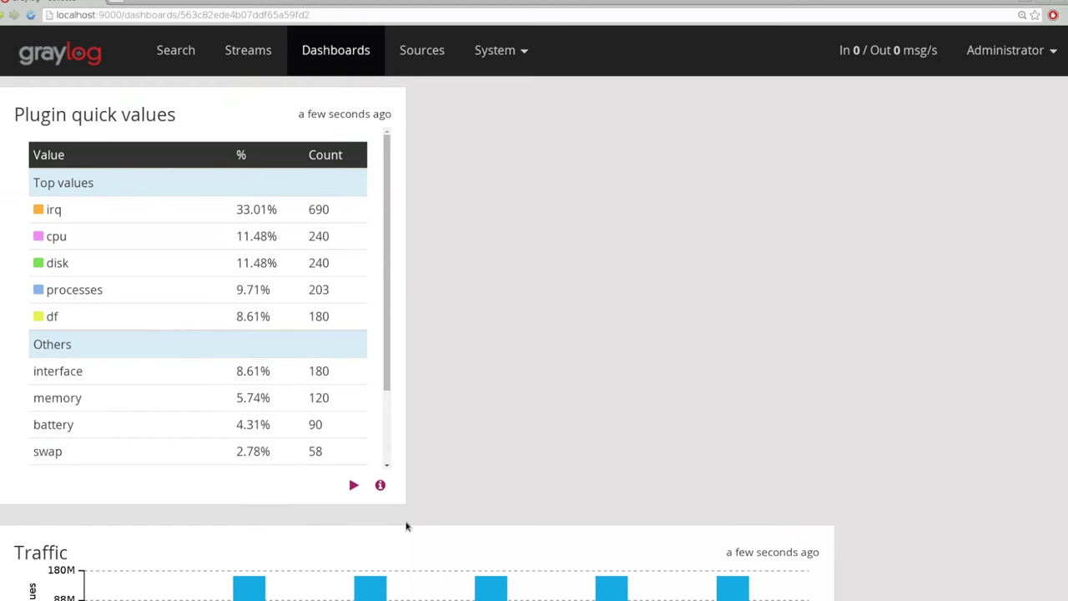
pyautogui.click(379, 485)
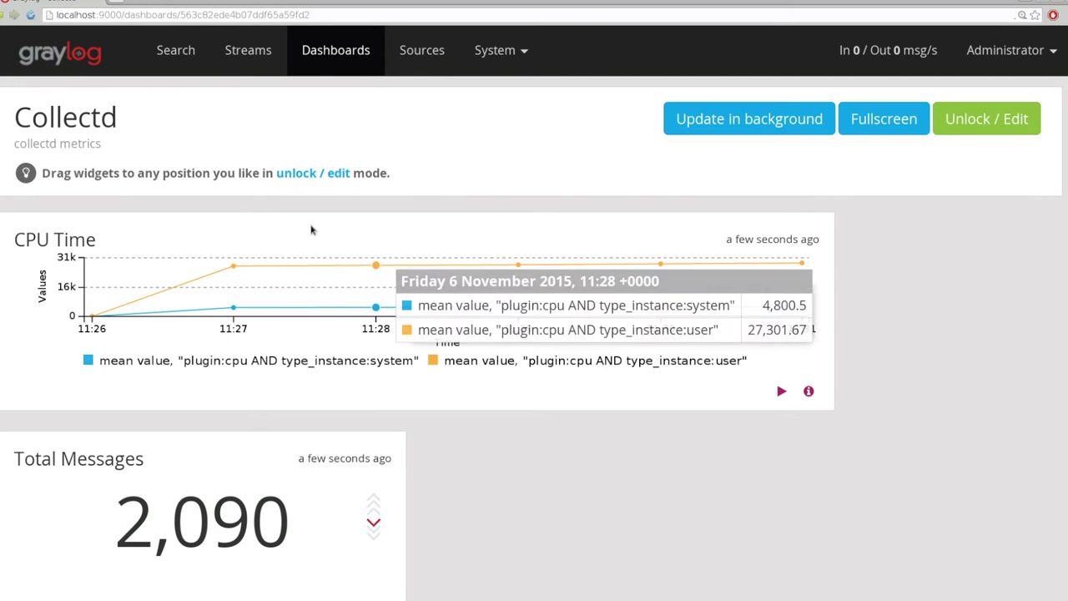
pyautogui.click(174, 52)
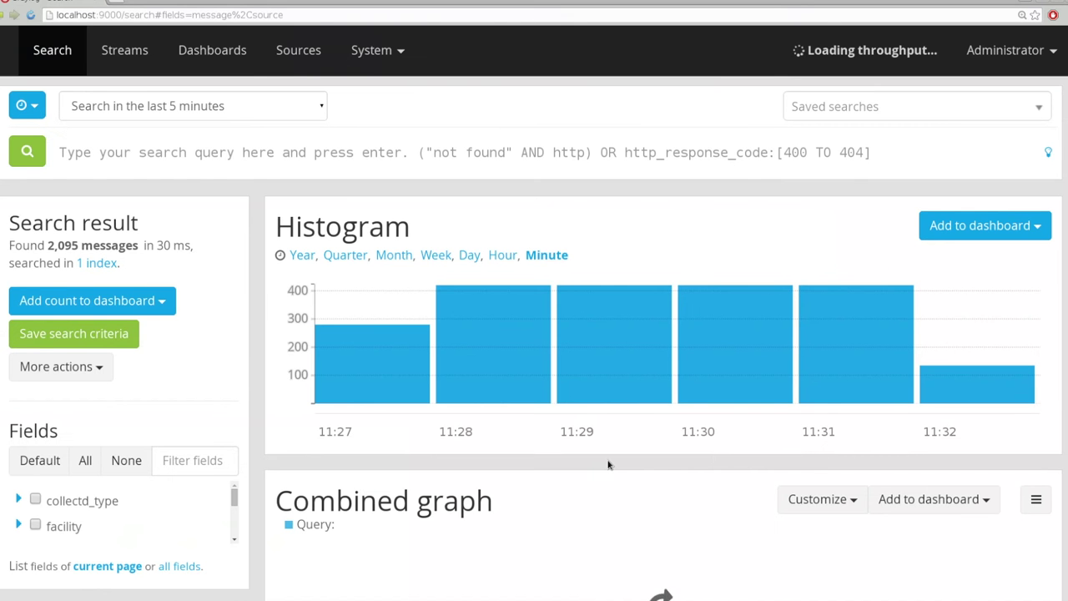
# Go to the Streams list and open alert management for the Load stream
pyautogui.scroll(-4, 611, 451)
pyautogui.scroll(-5, 614, 433)
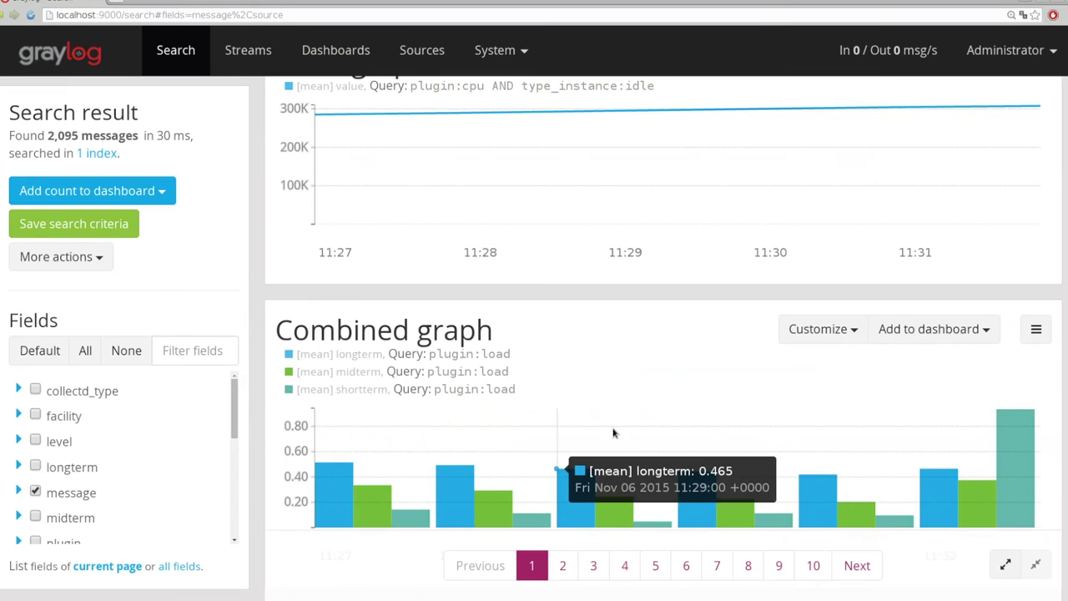
pyautogui.scroll(9, 613, 433)
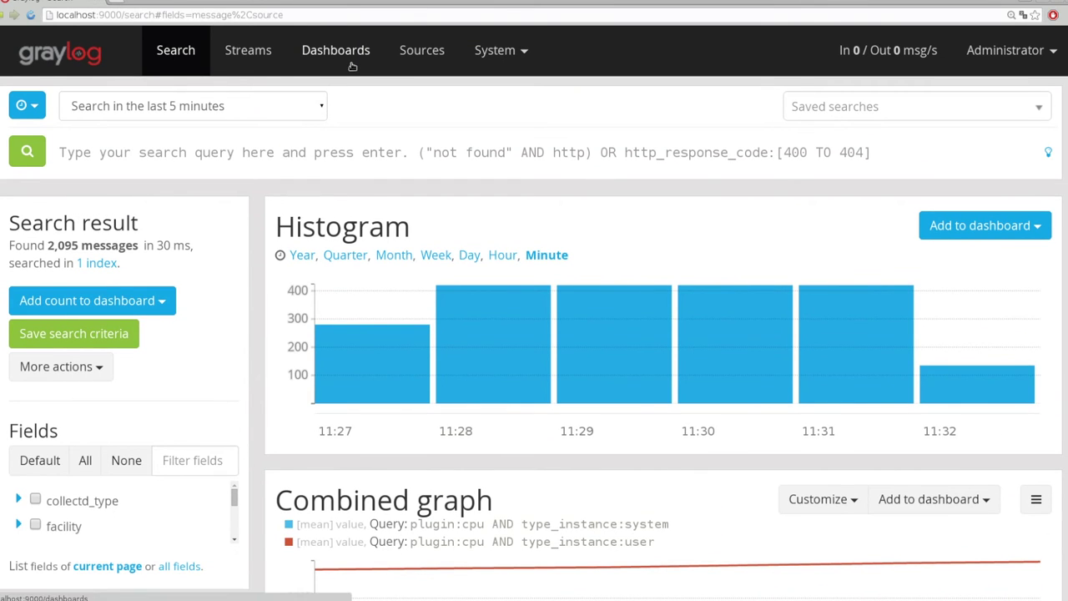
pyautogui.click(238, 63)
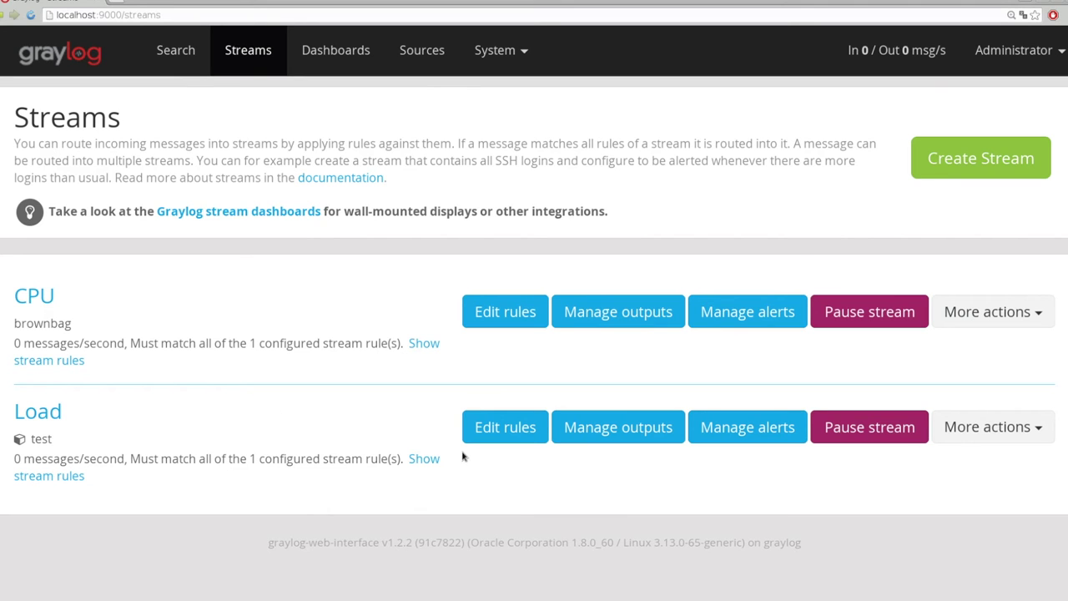
pyautogui.click(755, 430)
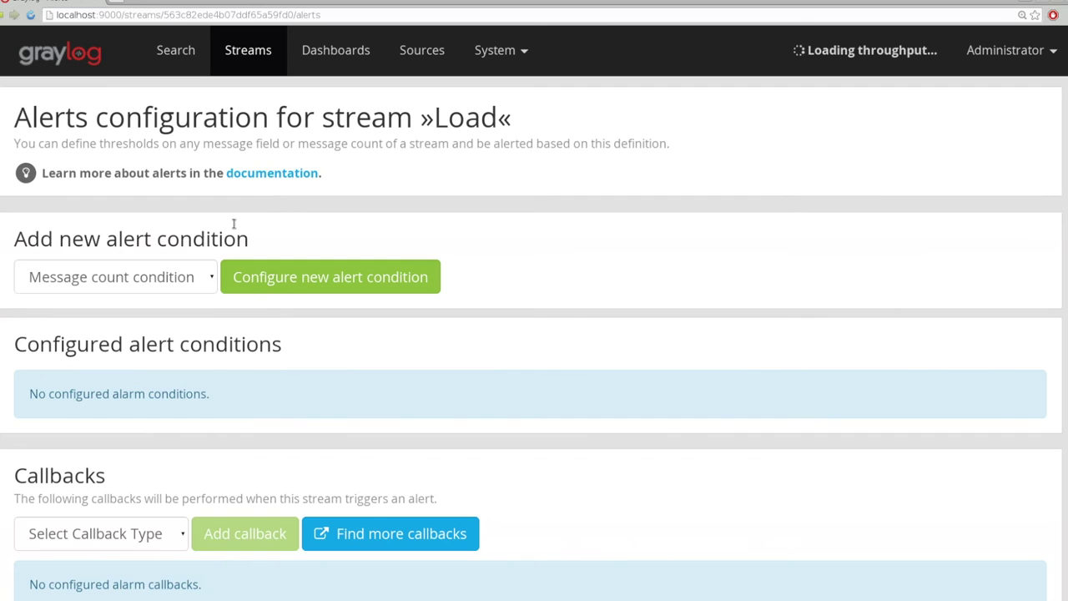
# Start a new Field value alert condition on the shortterm field
pyautogui.click(114, 277)
pyautogui.click(117, 320)
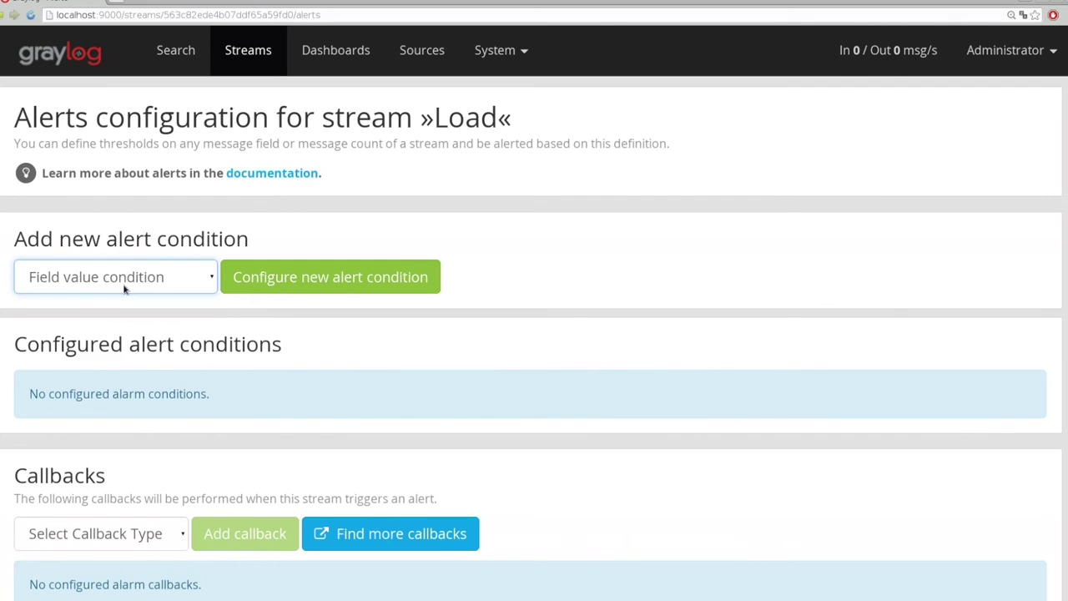
pyautogui.click(310, 287)
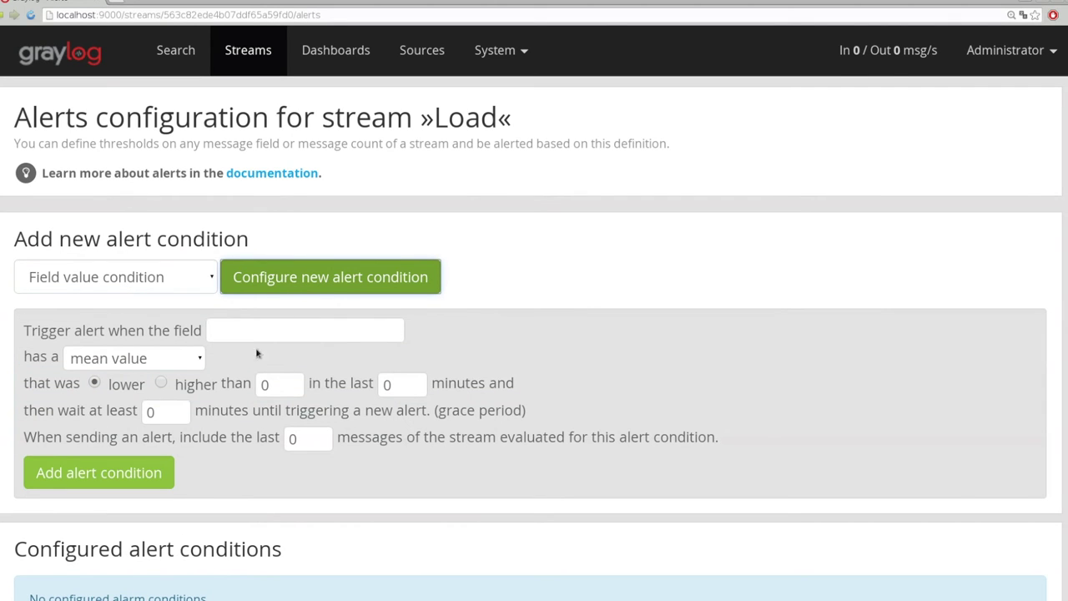
pyautogui.click(225, 332)
pyautogui.write('sho')
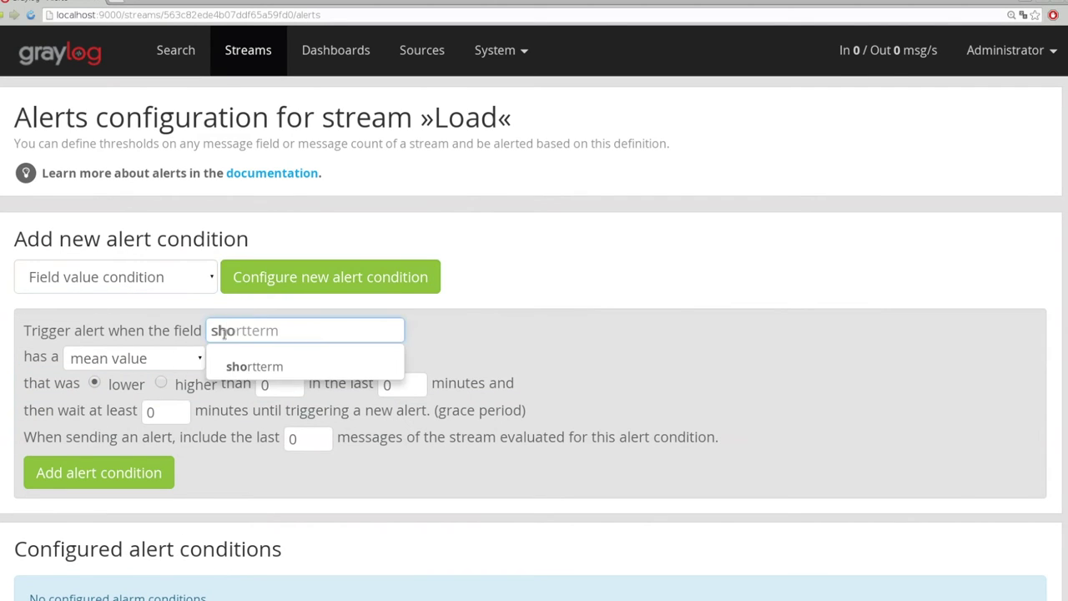
pyautogui.press('Return')
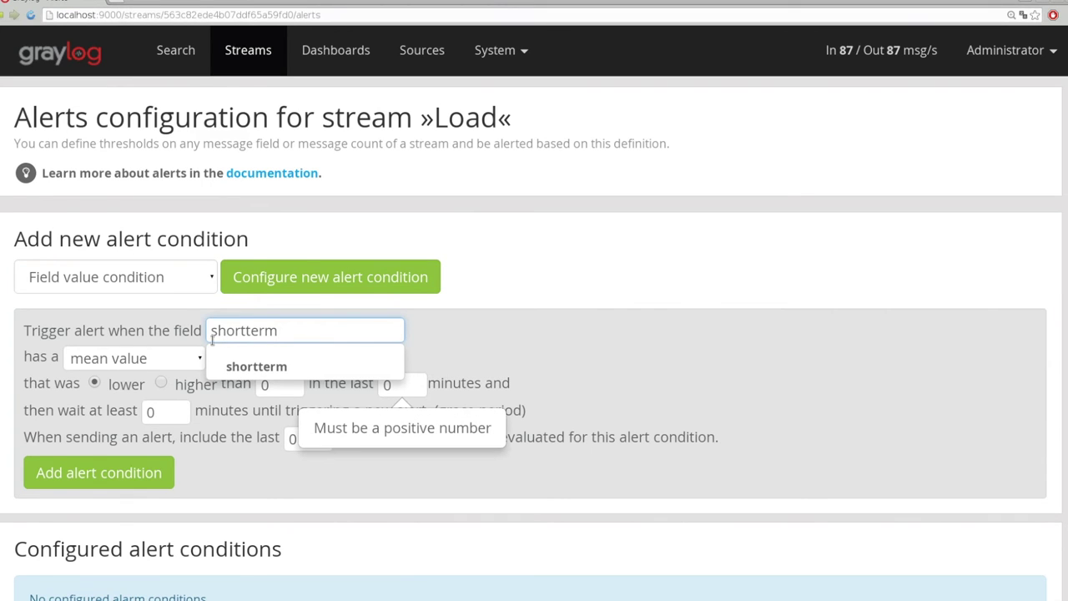
pyautogui.click(279, 367)
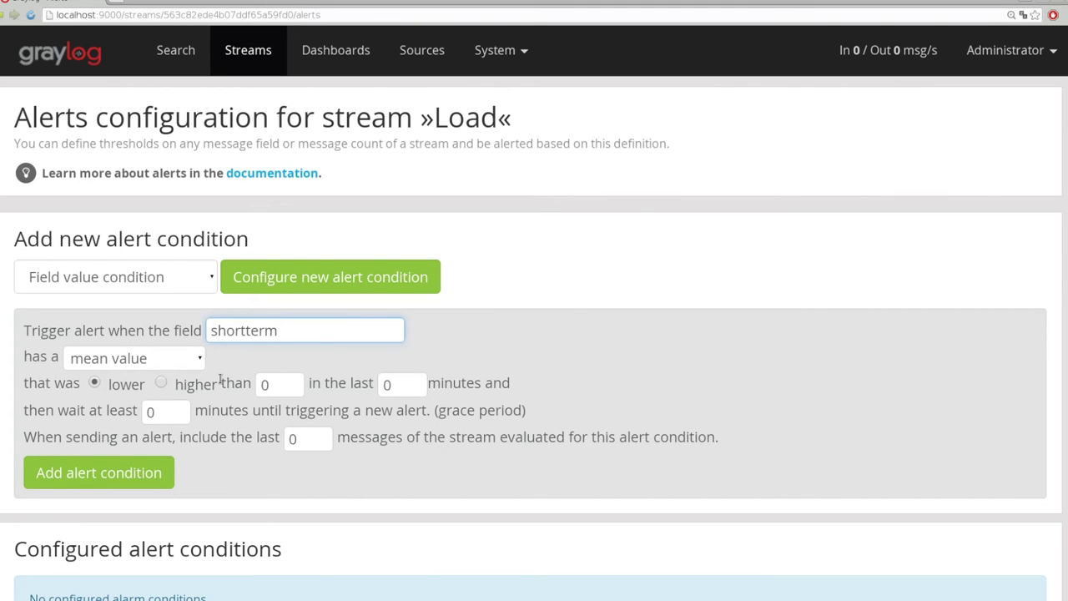
# Set threshold 1, a 1-minute time window and 1-minute grace period, and save the condition
pyautogui.doubleClick(271, 385)
pyautogui.write('1')
pyautogui.press('Tab')
pyautogui.write('1')
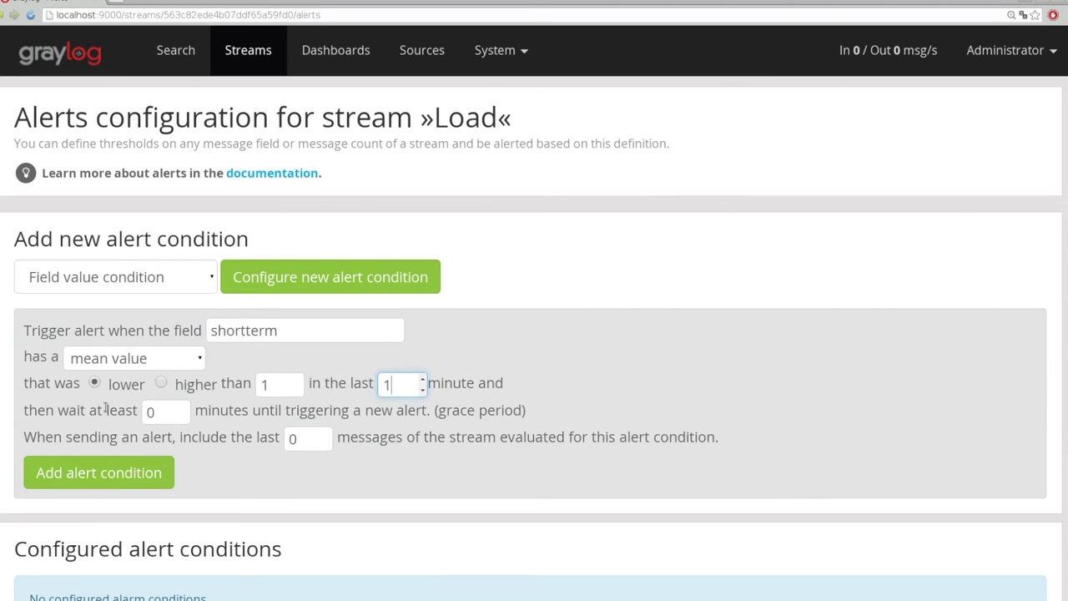
pyautogui.doubleClick(158, 412)
pyautogui.write('1')
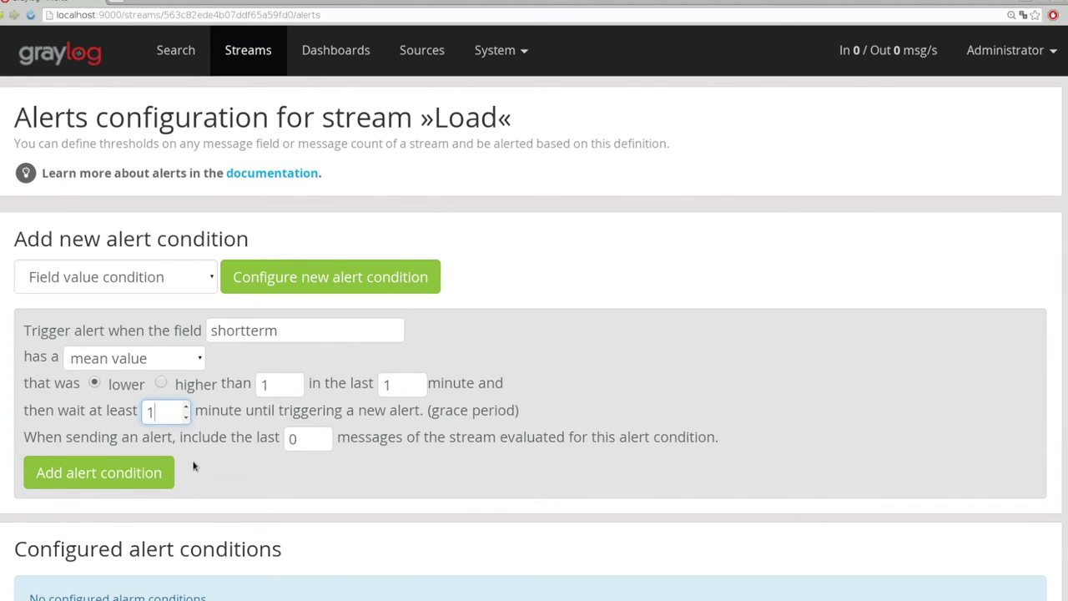
pyautogui.press('Return')
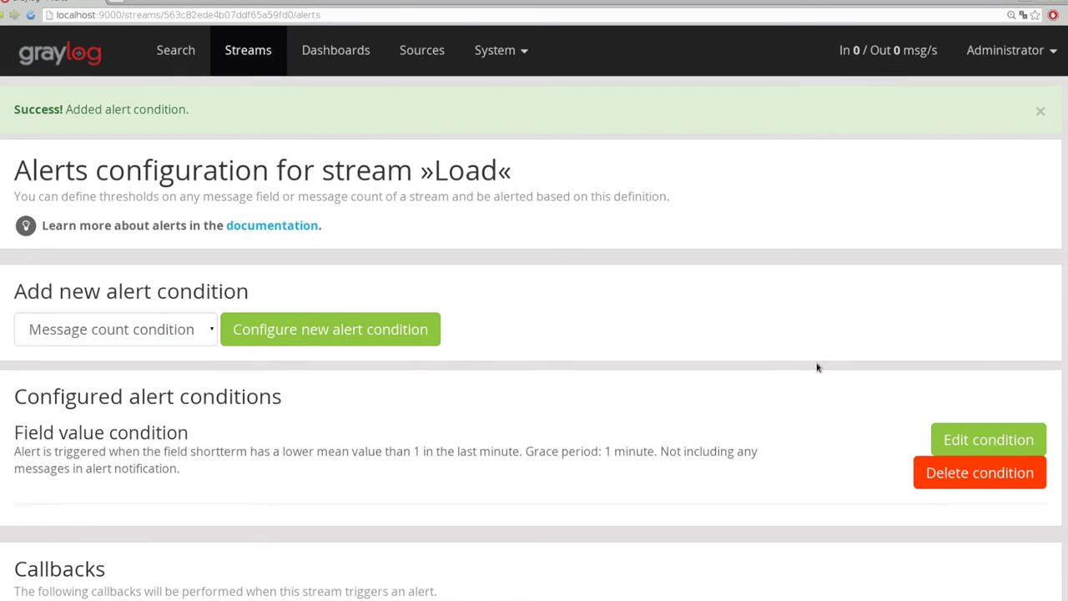
pyautogui.click(989, 439)
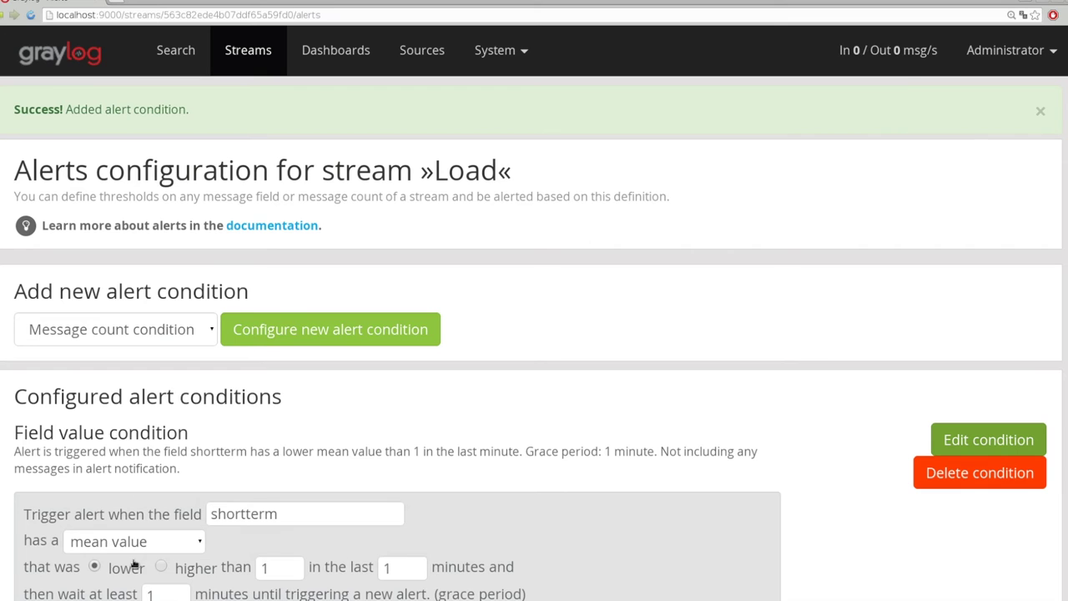
# Switch the shortterm condition to trigger on a mean higher than 1 and update it
pyautogui.click(202, 571)
pyautogui.scroll(-2, 202, 571)
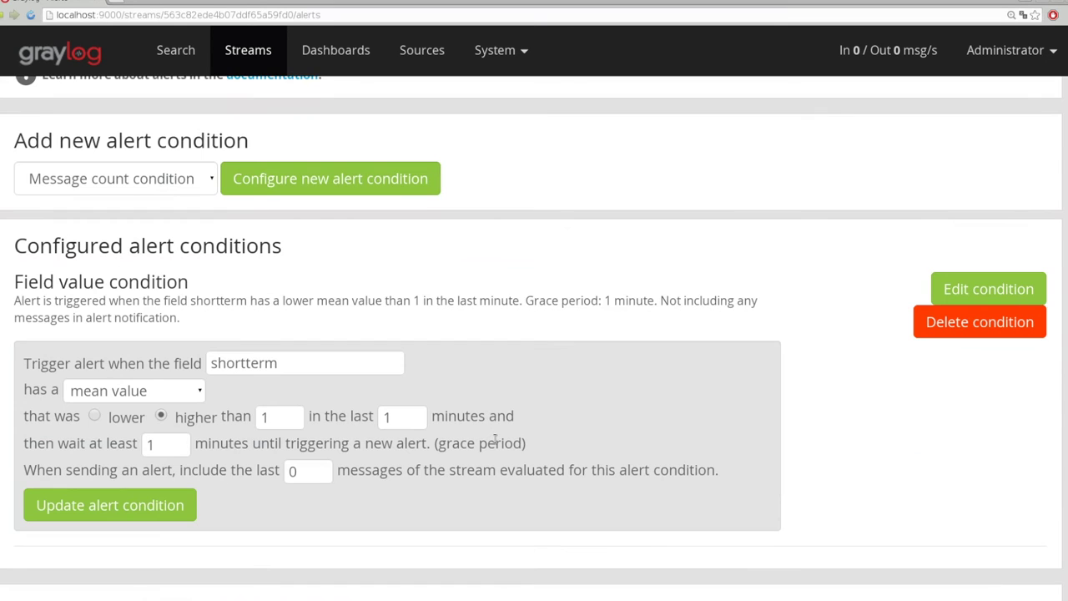
pyautogui.press('Return')
pyautogui.scroll(-10, 532, 298)
pyautogui.scroll(-1, 526, 309)
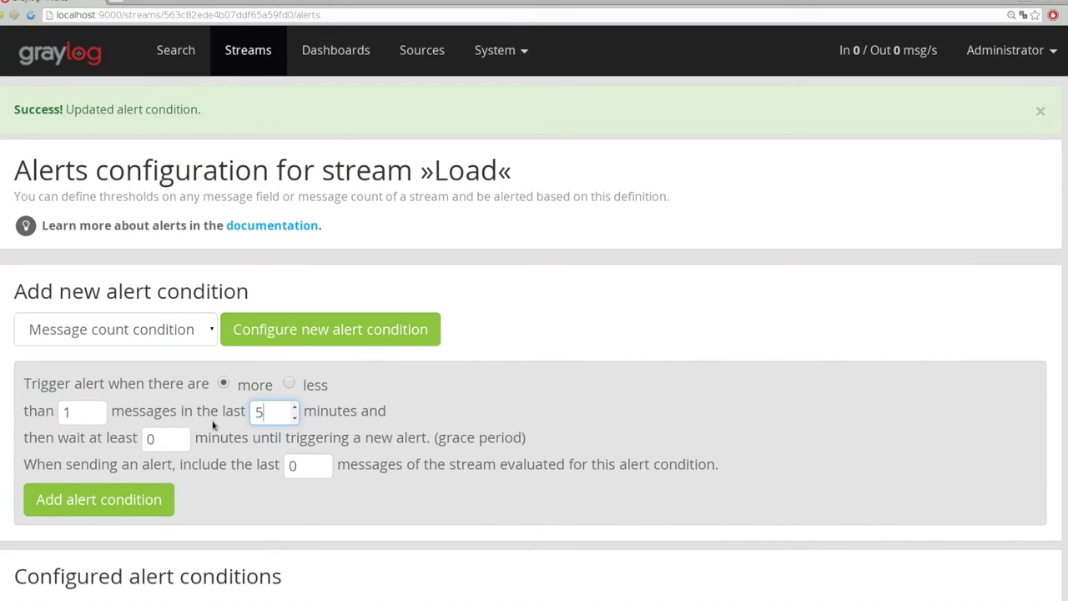
pyautogui.scroll(-5, 484, 313)
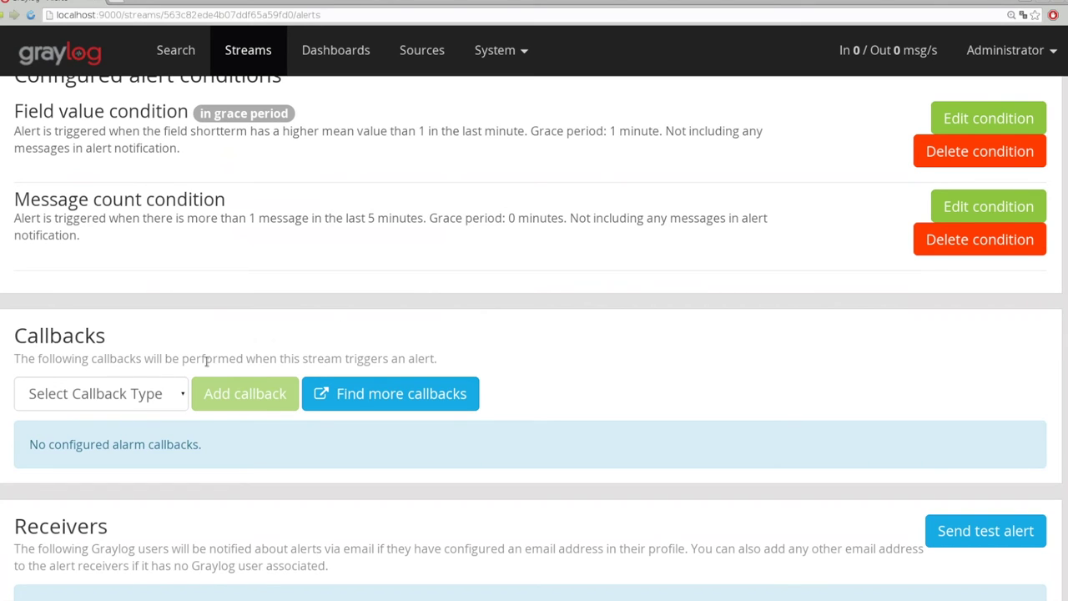
pyautogui.click(173, 396)
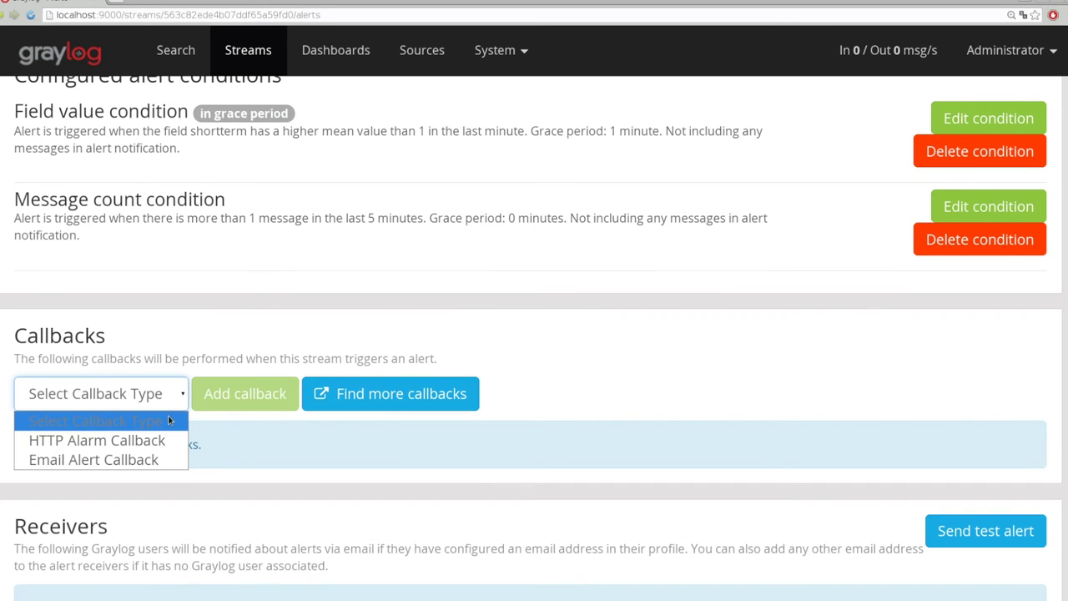
pyautogui.click(166, 460)
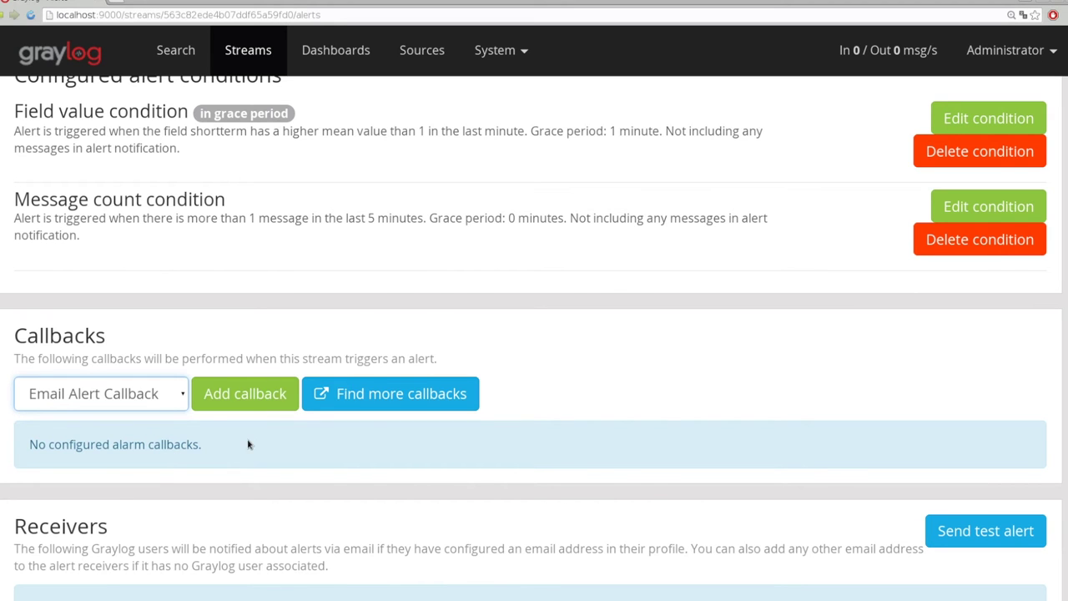
pyautogui.click(247, 395)
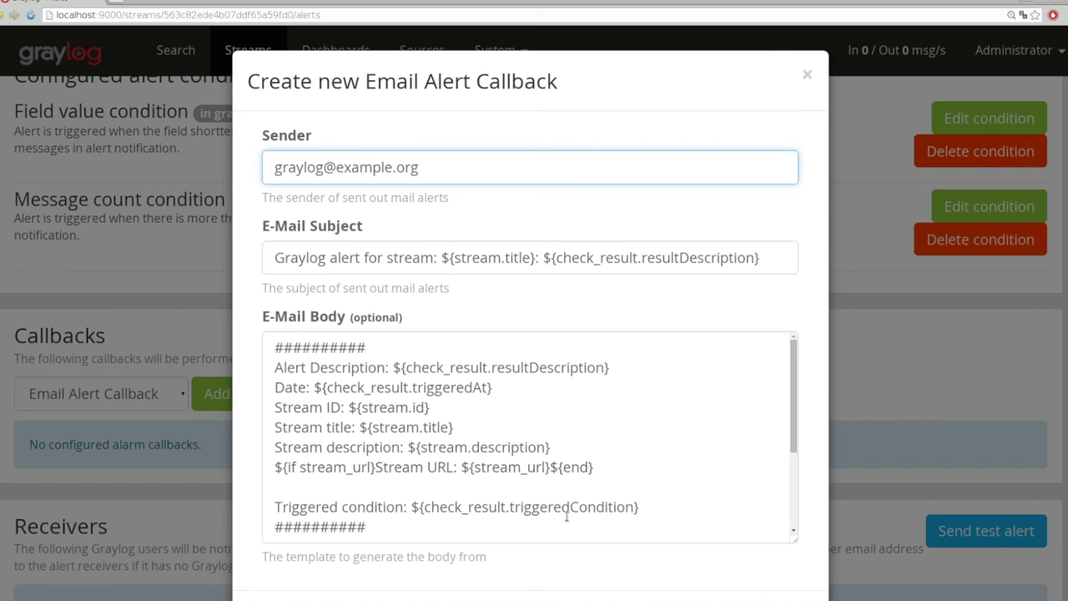
pyautogui.press('Escape')
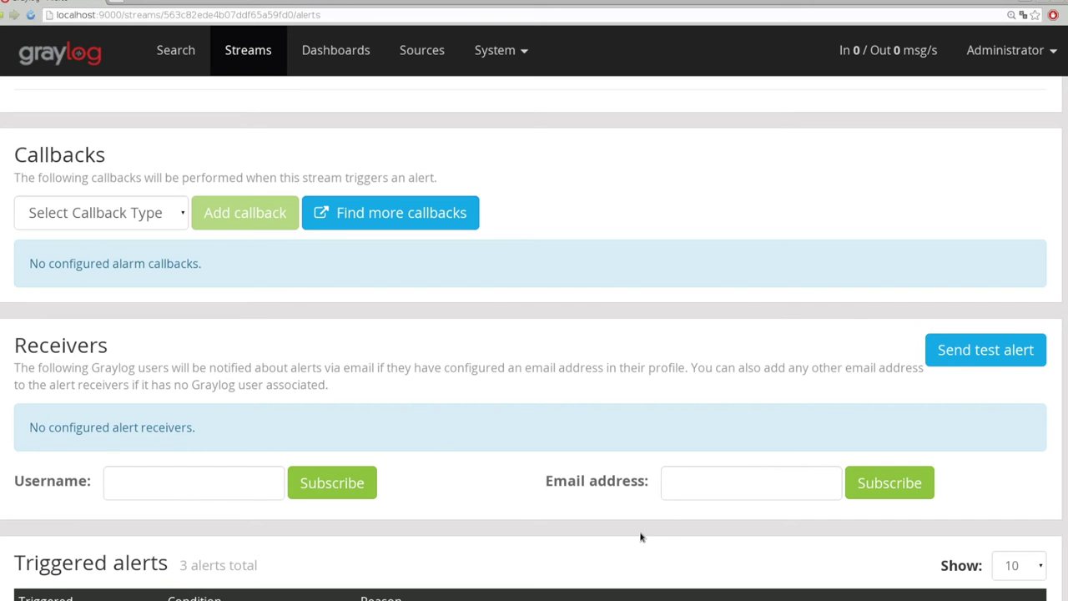
pyautogui.click(133, 491)
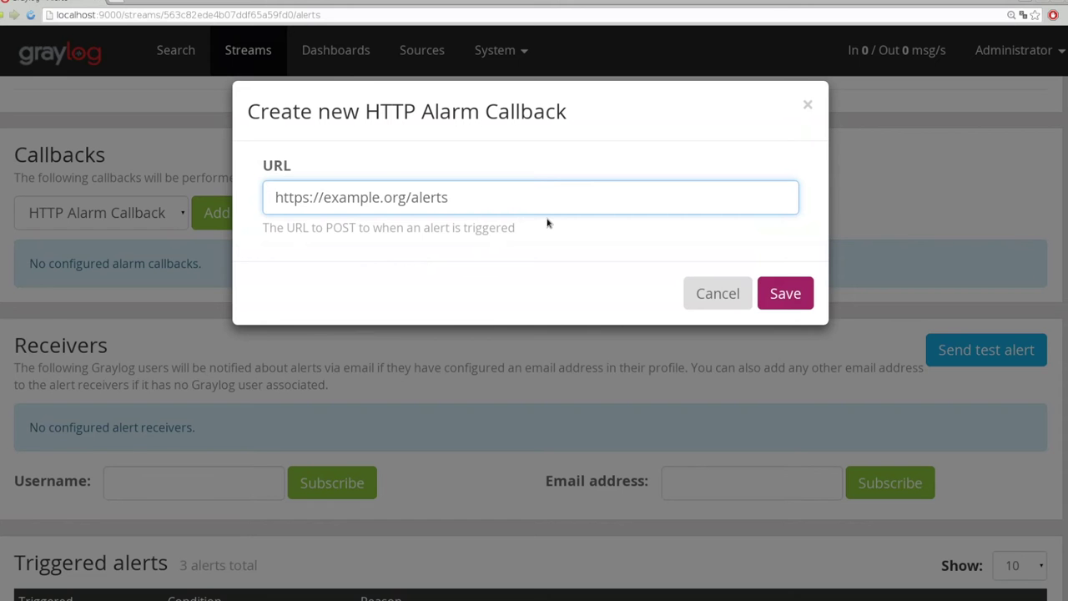
pyautogui.write('http:')
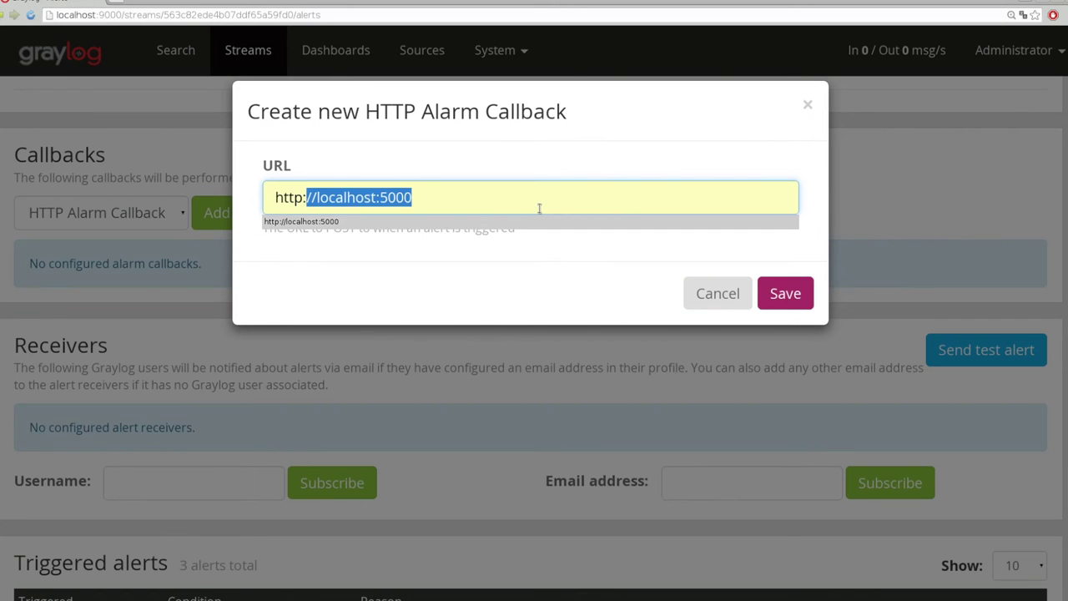
pyautogui.press('Right')
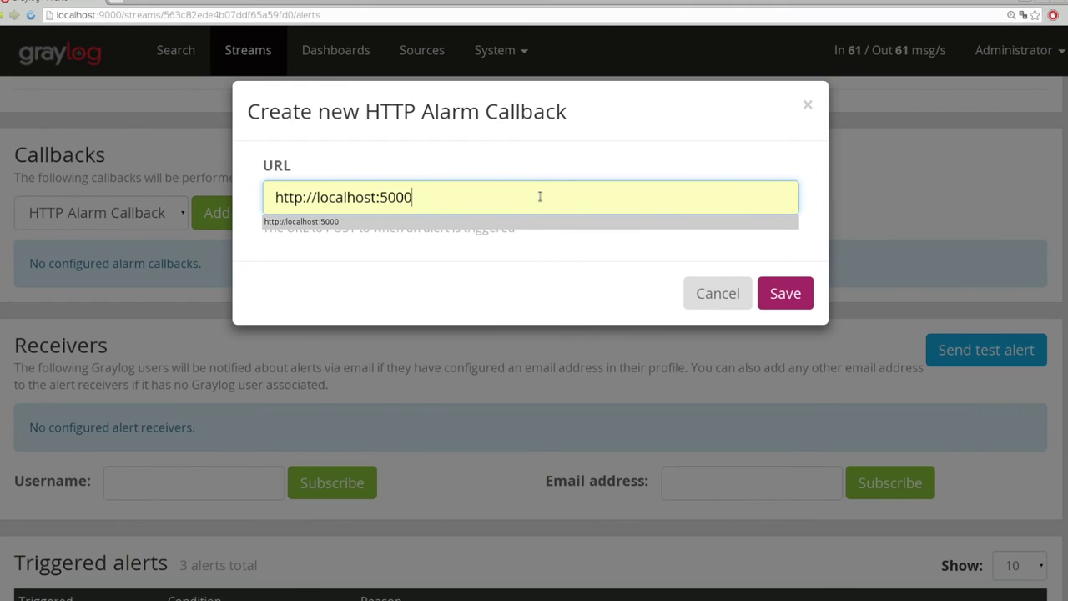
pyautogui.click(780, 296)
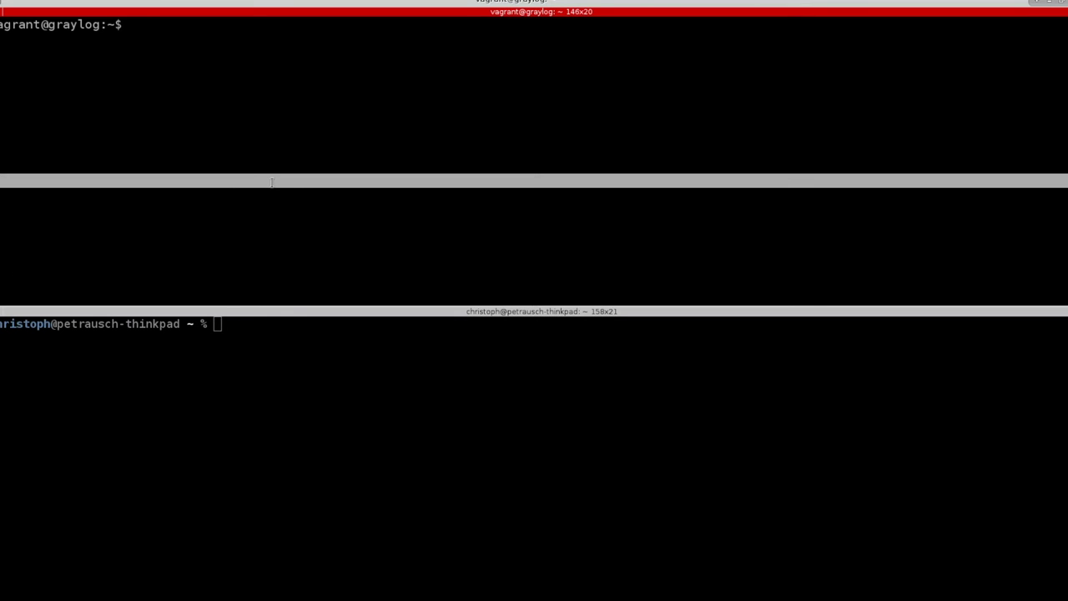
# Change into /vagrant/scripts on the VM and start the show_post_data.py server
pyautogui.write('cd /va')
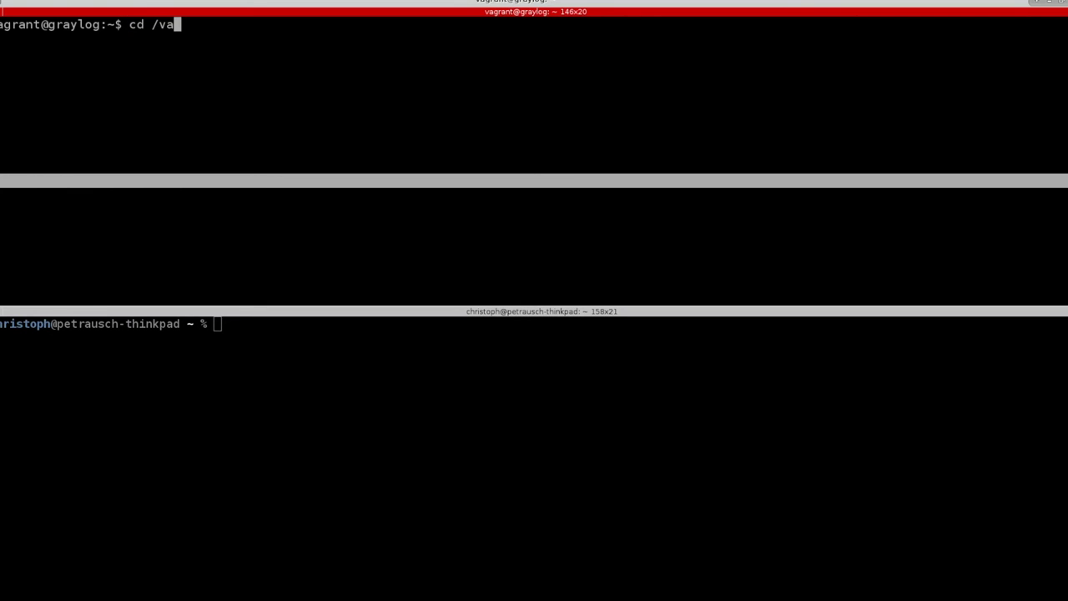
pyautogui.write('gr')
pyautogui.press('Tab')
pyautogui.write('sc')
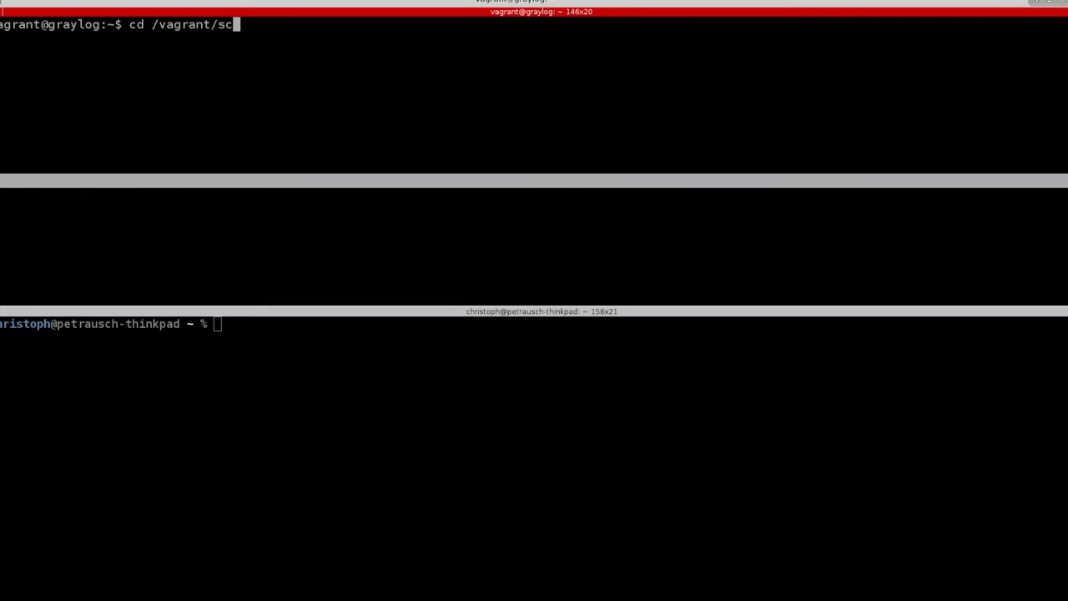
pyautogui.press('Tab')
pyautogui.press('Return')
pyautogui.write('ls')
pyautogui.press('Return')
pyautogui.write('pyt')
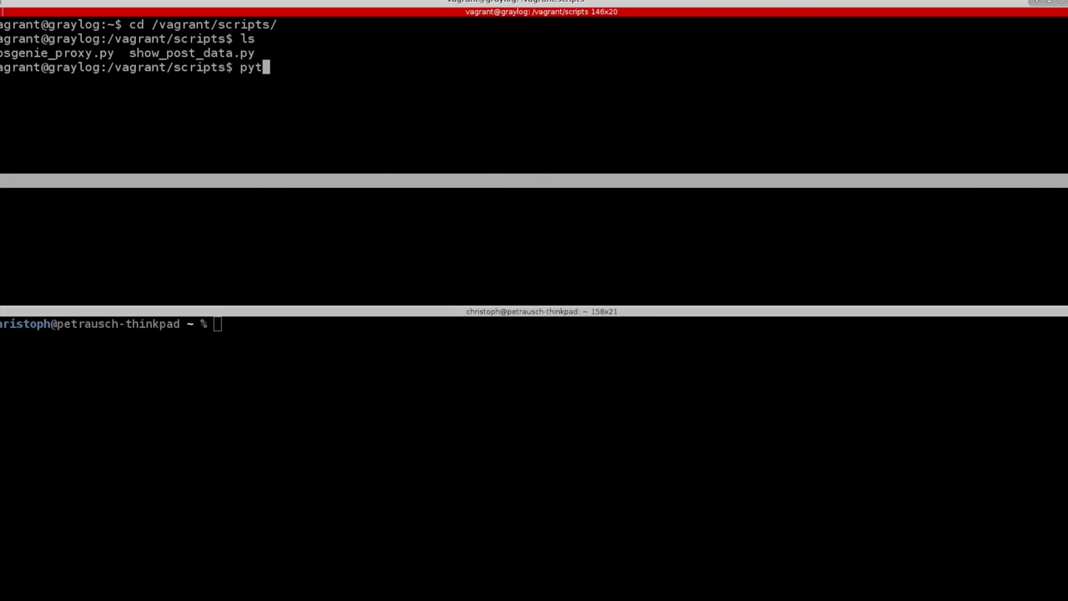
pyautogui.write('hon s')
pyautogui.press('Tab')
pyautogui.press('Return')
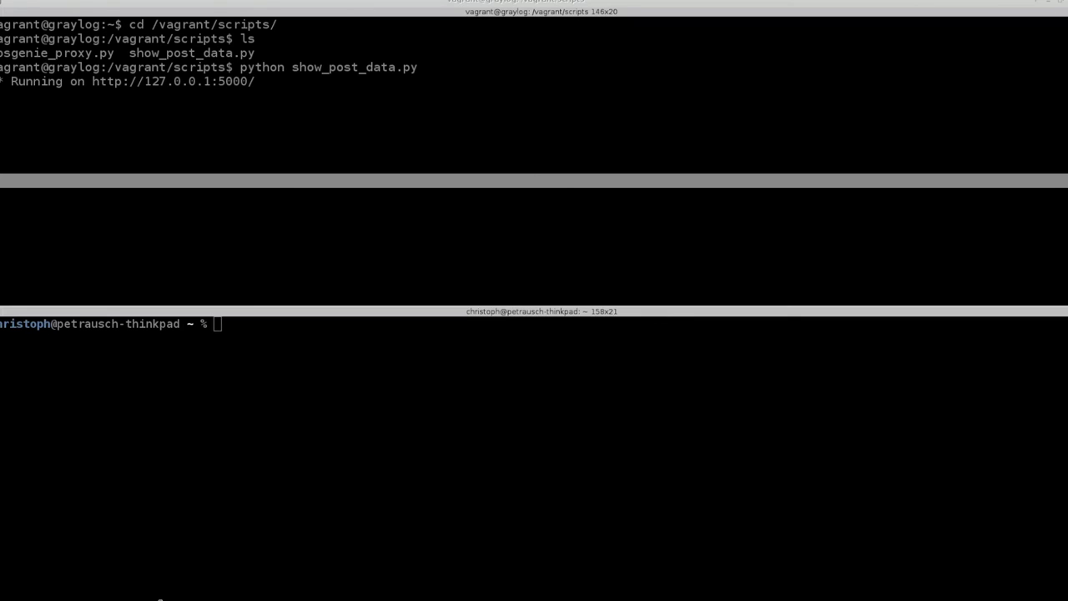
# Close the lower shell pane and restore the split layout with a fresh local shell
pyautogui.click(350, 498)
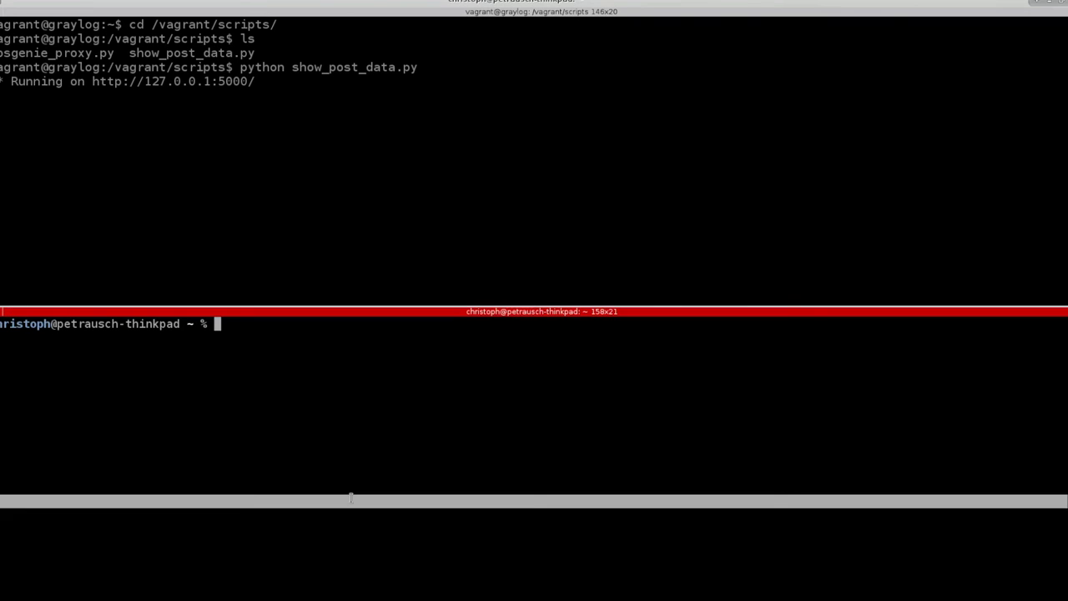
pyautogui.hotkey('ctrl', 'd')
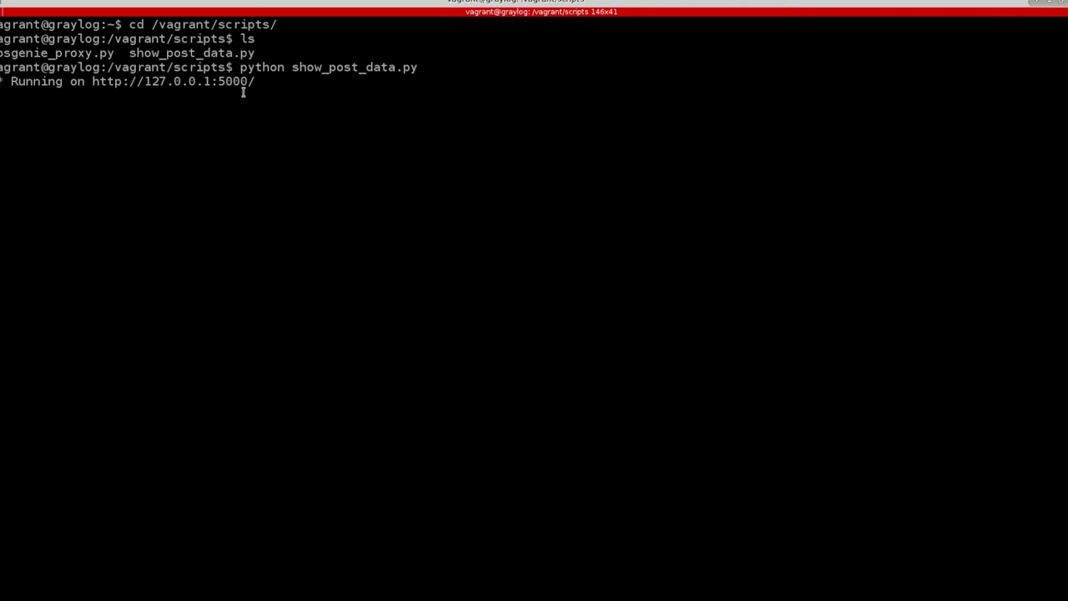
pyautogui.hotkey('ctrl', 'shift', 'x')
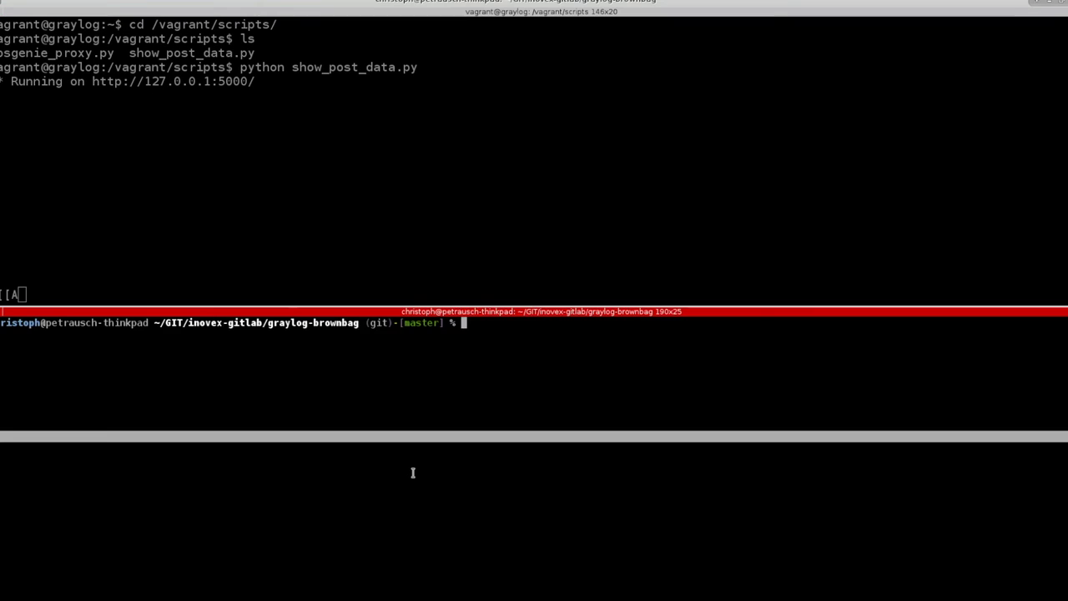
pyautogui.write('vim sh')
pyautogui.press('Tab')
pyautogui.press('BackSpace')
pyautogui.press('BackSpace')
pyautogui.write('scripts/show_post_data.py')
pyautogui.press('Tab')
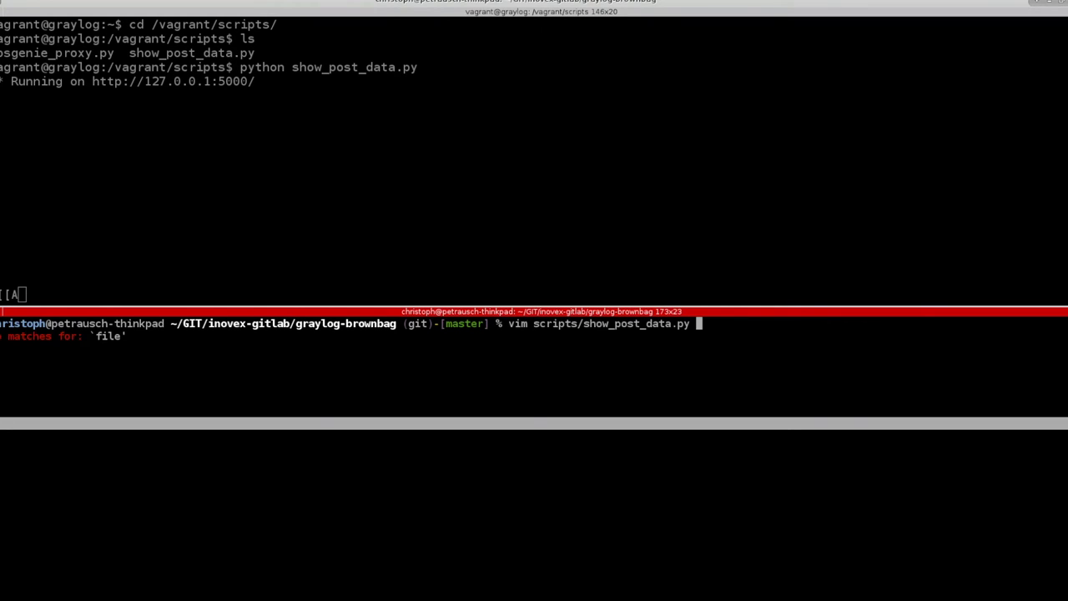
pyautogui.press('Return')
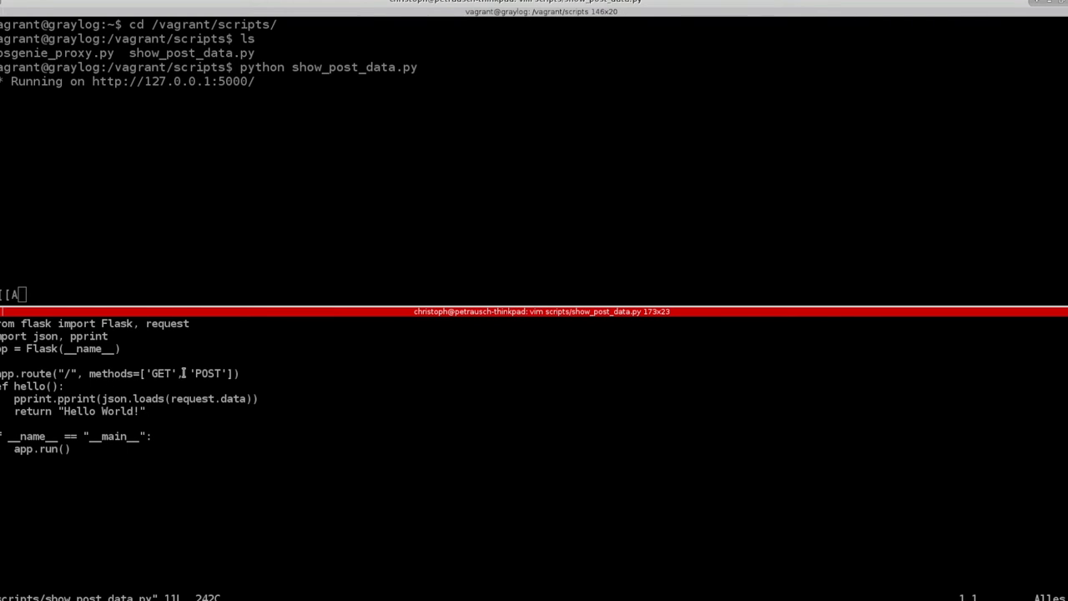
pyautogui.click(67, 373)
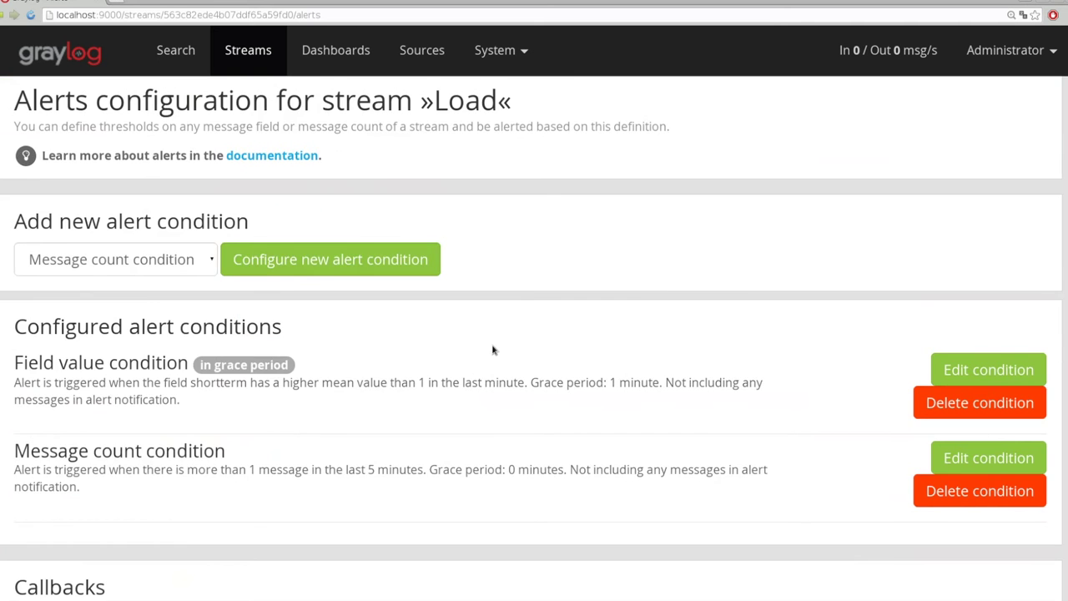
pyautogui.scroll(-3, 493, 351)
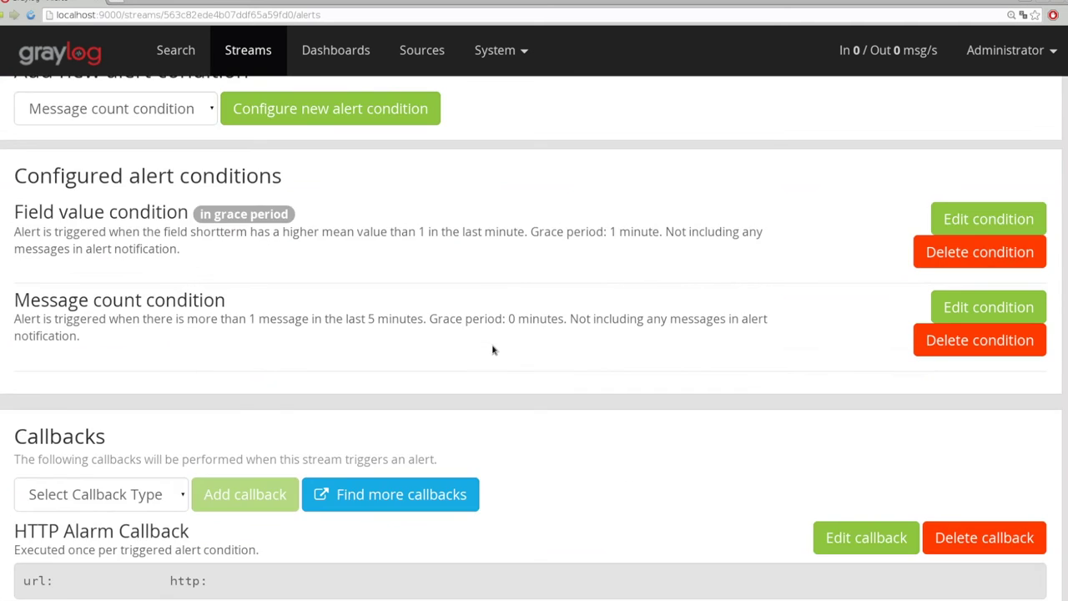
pyautogui.scroll(2, 494, 350)
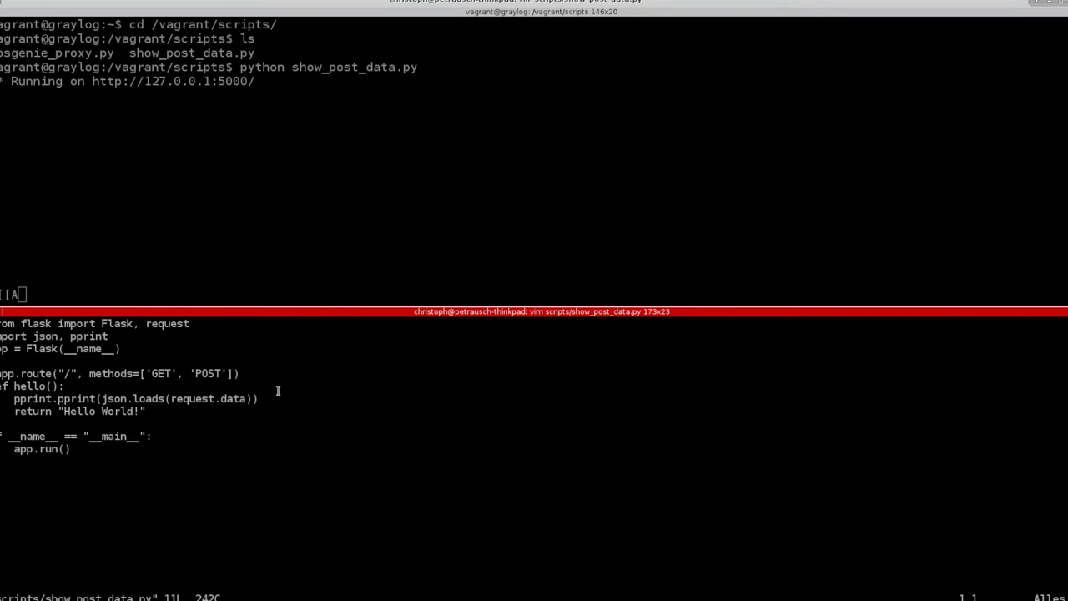
pyautogui.write(':q')
pyautogui.press('Return')
pyautogui.write('vagrant ssh')
# SSH into the Graylog VM and run stress -c 4
pyautogui.press('Return')
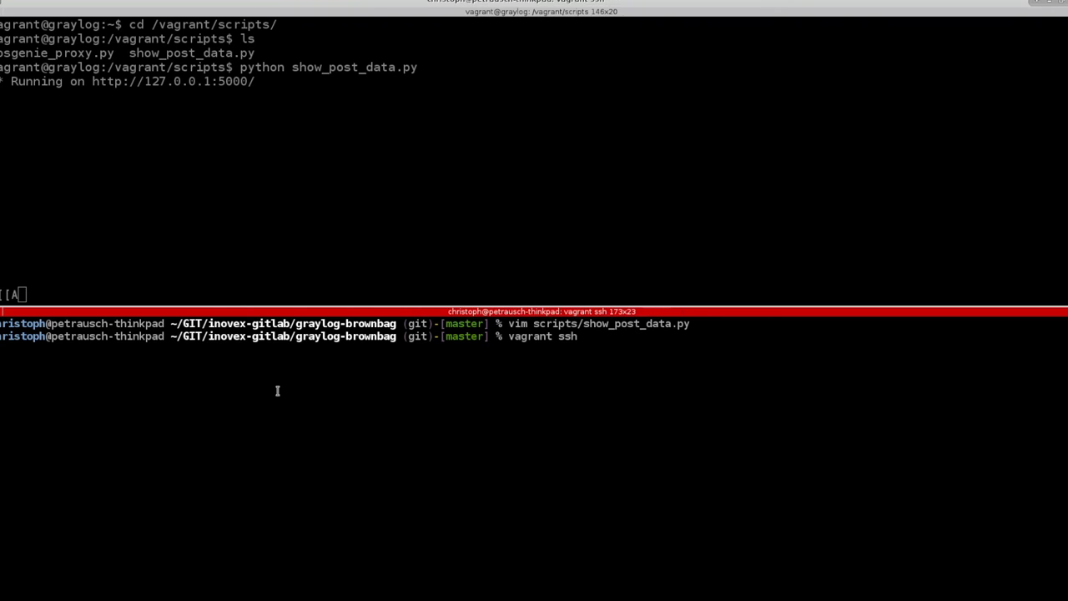
pyautogui.write('stress -c 4')
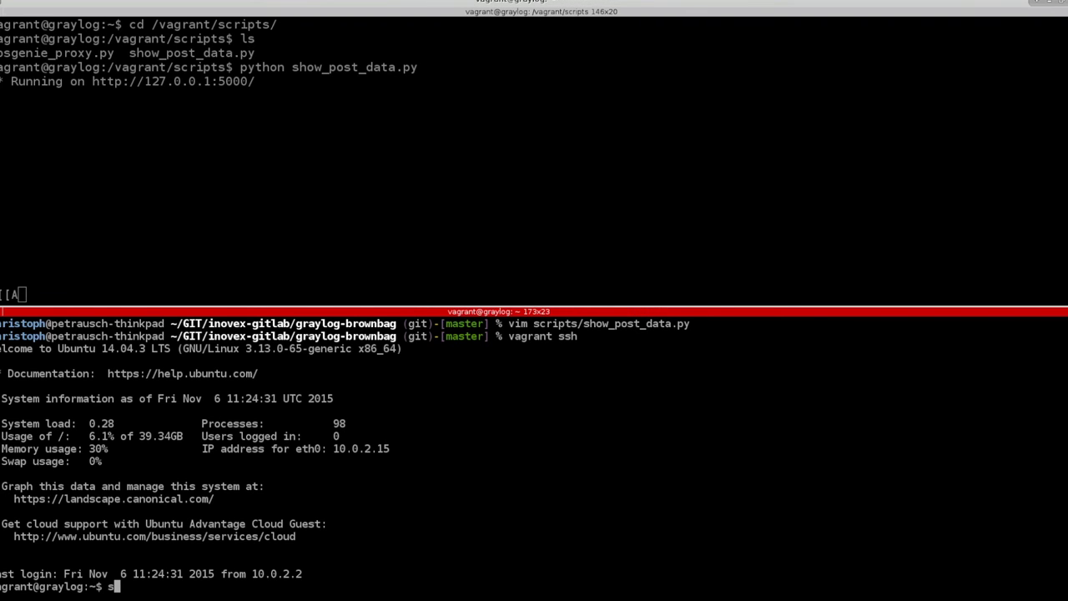
pyautogui.press('Return')
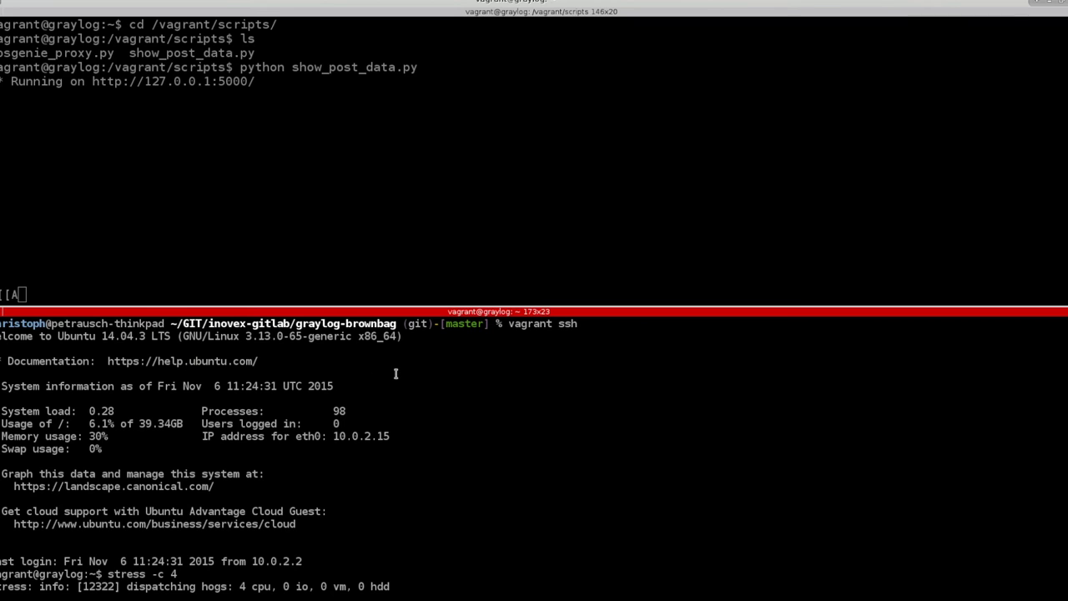
# Open a second VM ssh session in a new pane and run uptime, showing load 2.56
pyautogui.hotkey('ctrl', 'shift', 'o')
pyautogui.write('v')
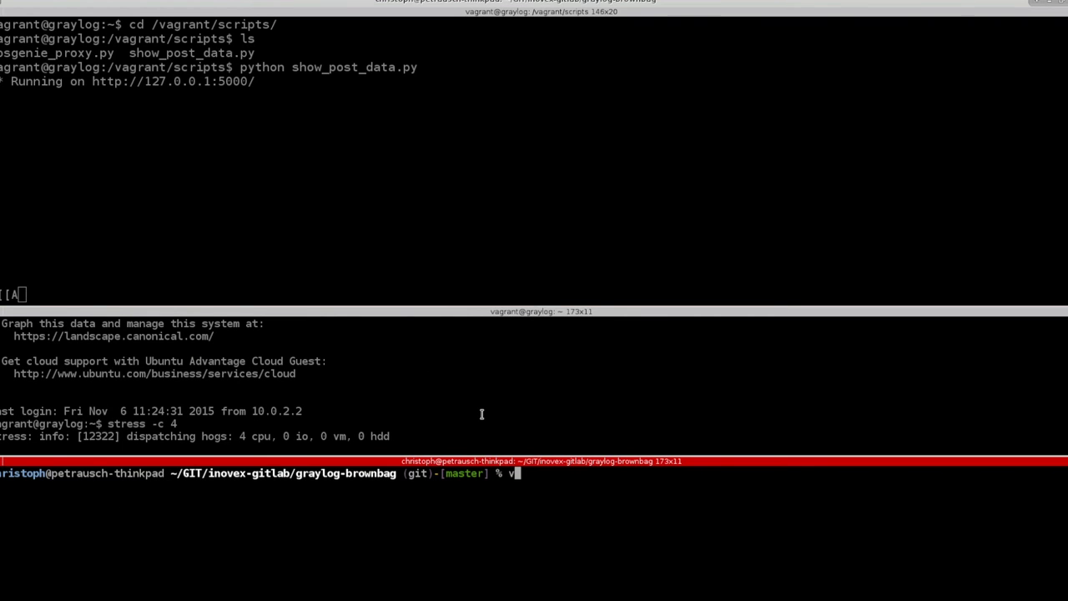
pyautogui.write('agrant ssh')
pyautogui.press('Return')
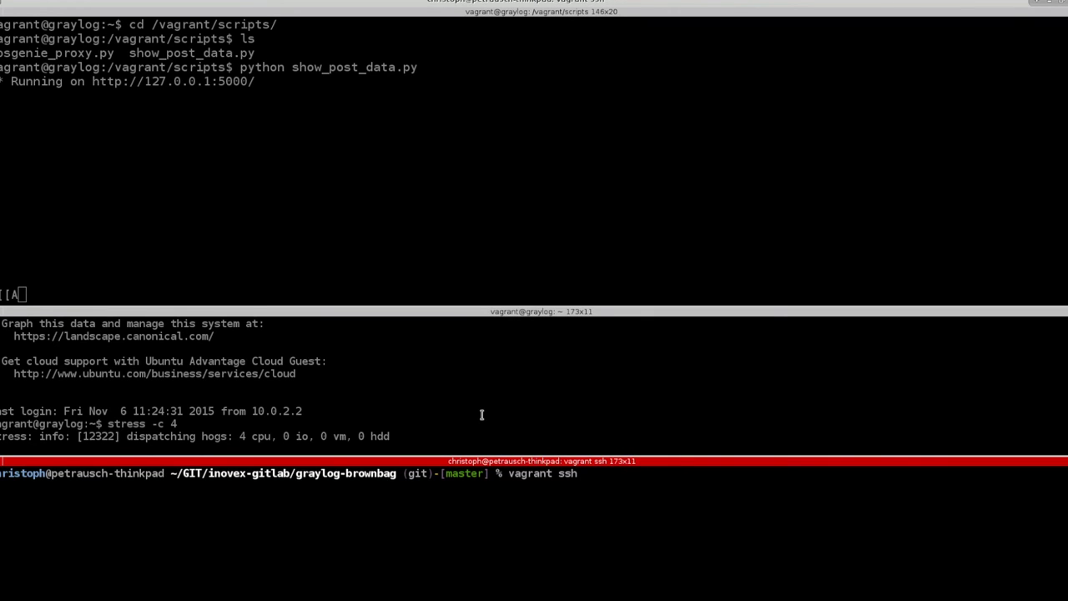
pyautogui.write('htop')
pyautogui.press('Return')
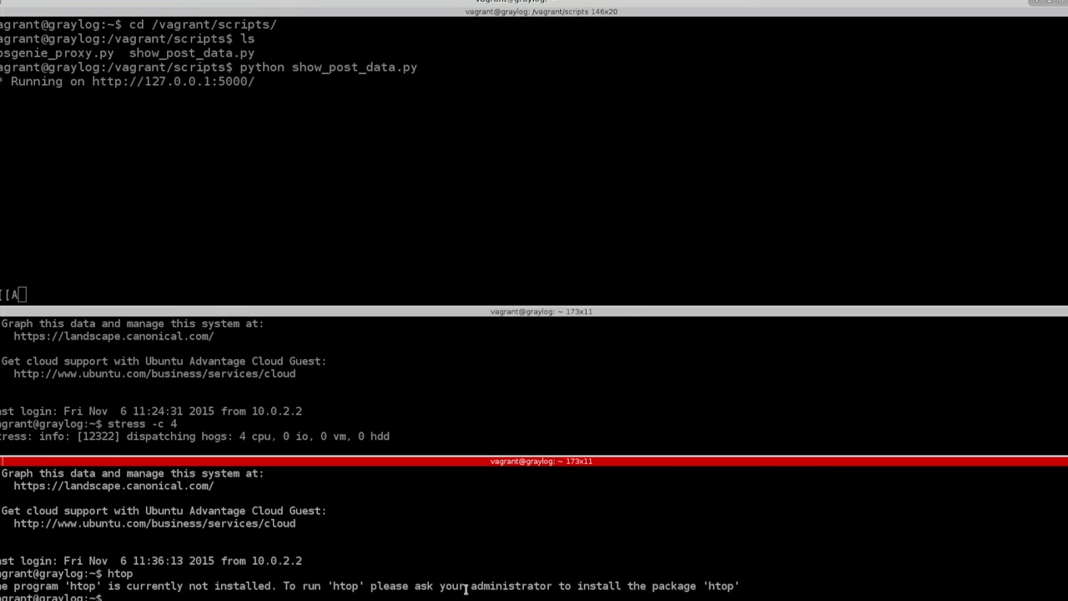
pyautogui.write('to')
pyautogui.press('BackSpace')
pyautogui.press('BackSpace')
pyautogui.write('uptime')
pyautogui.press('Return')
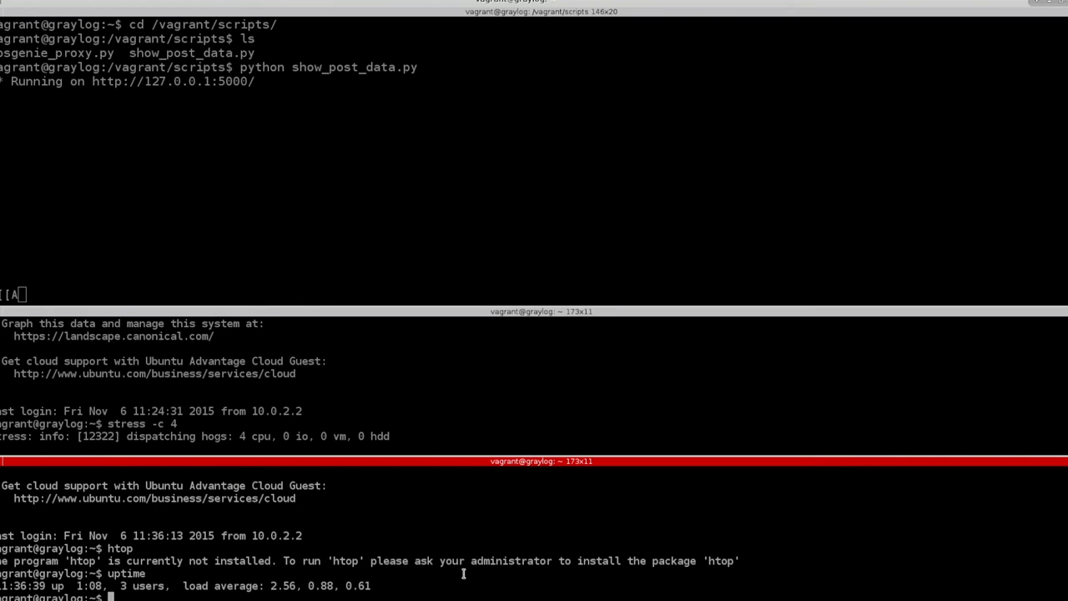
pyautogui.doubleClick(288, 586)
pyautogui.click(329, 208)
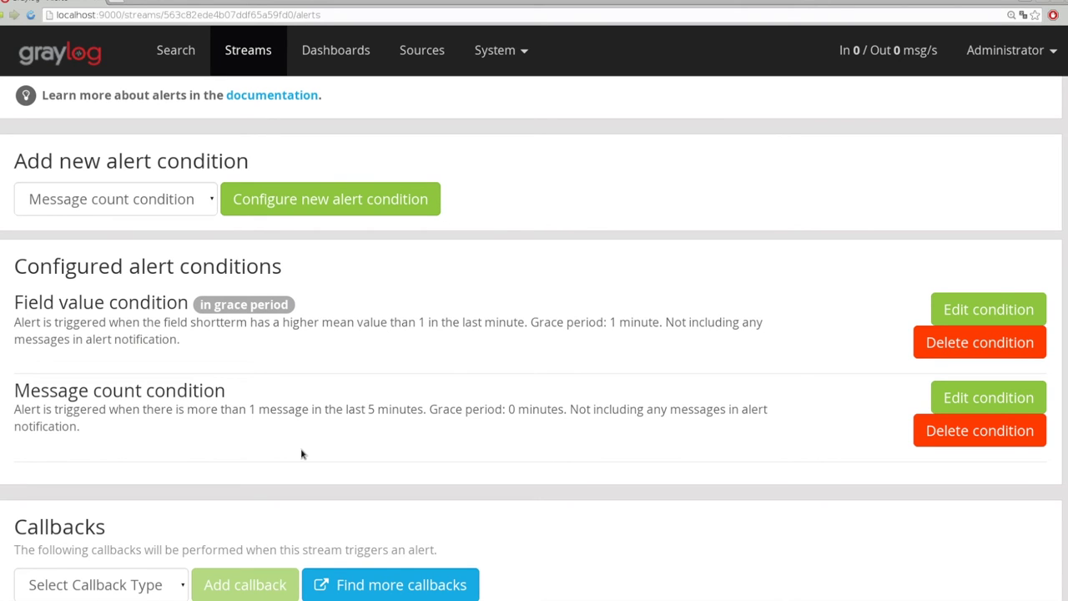
# Delete the Message count condition from the Load stream and confirm the deletion
pyautogui.scroll(1, 356, 393)
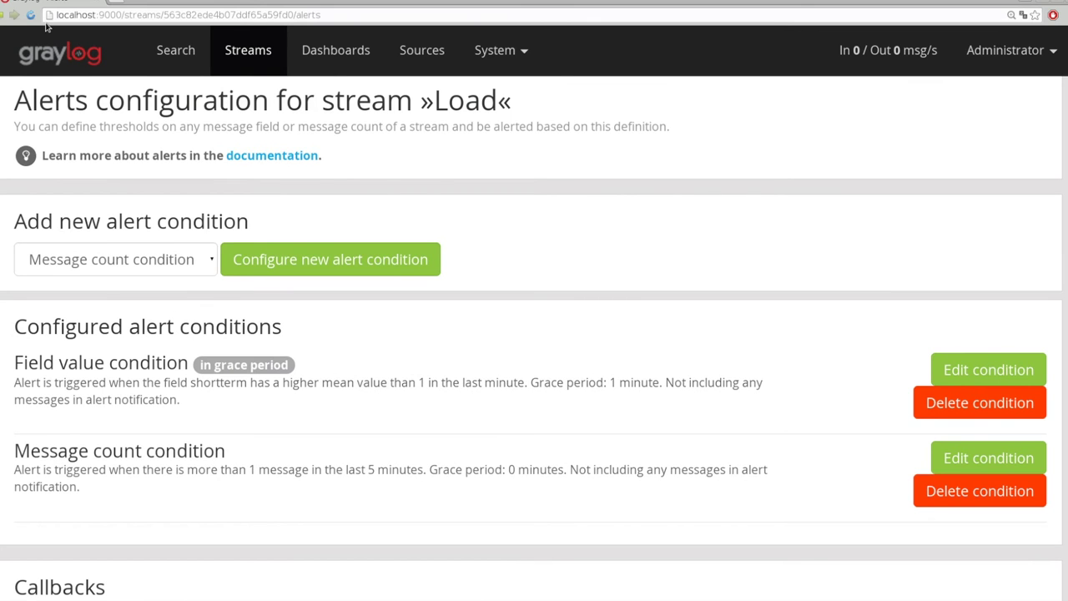
pyautogui.scroll(-10, 663, 293)
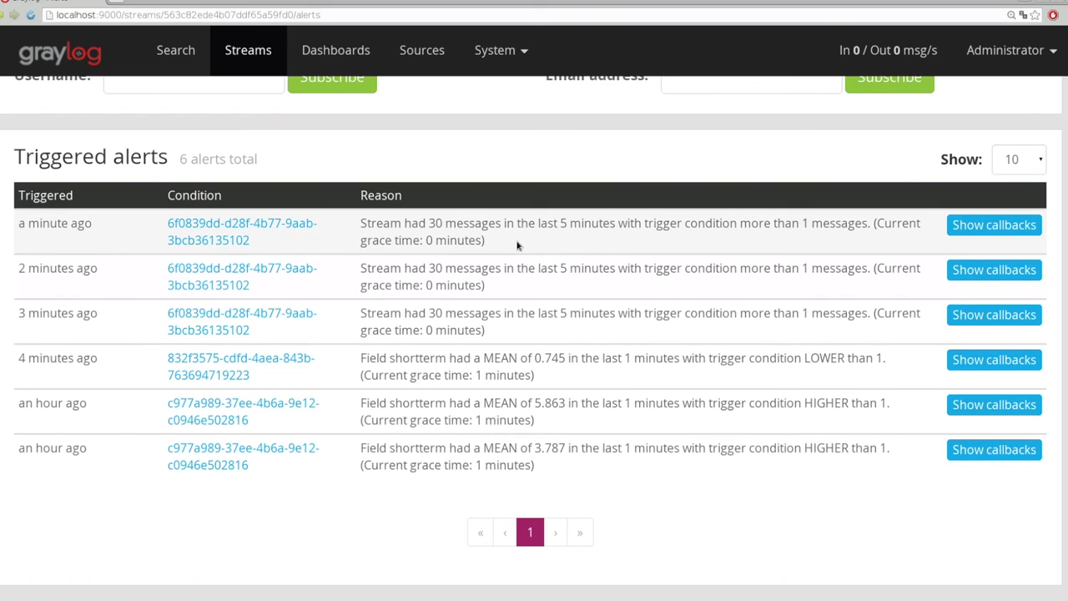
pyautogui.scroll(10, 432, 293)
pyautogui.scroll(-2, 433, 295)
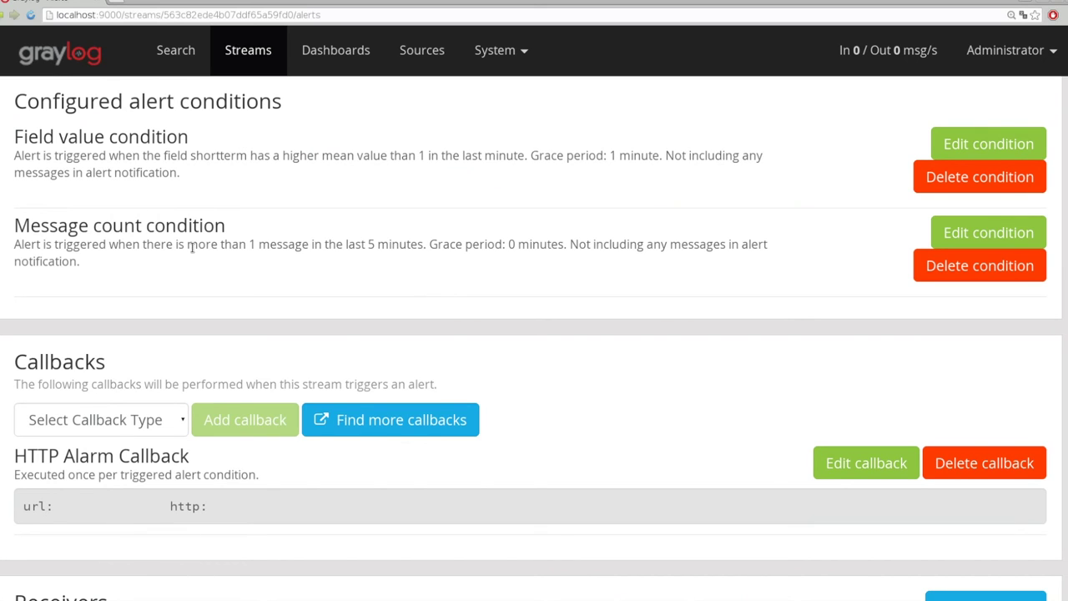
pyautogui.click(979, 265)
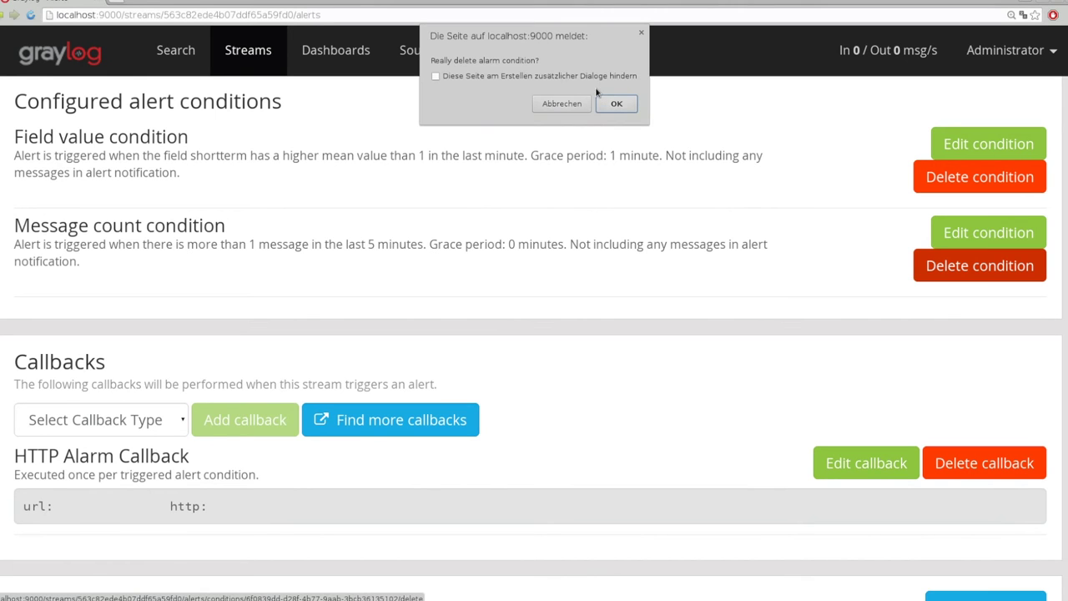
pyautogui.click(632, 103)
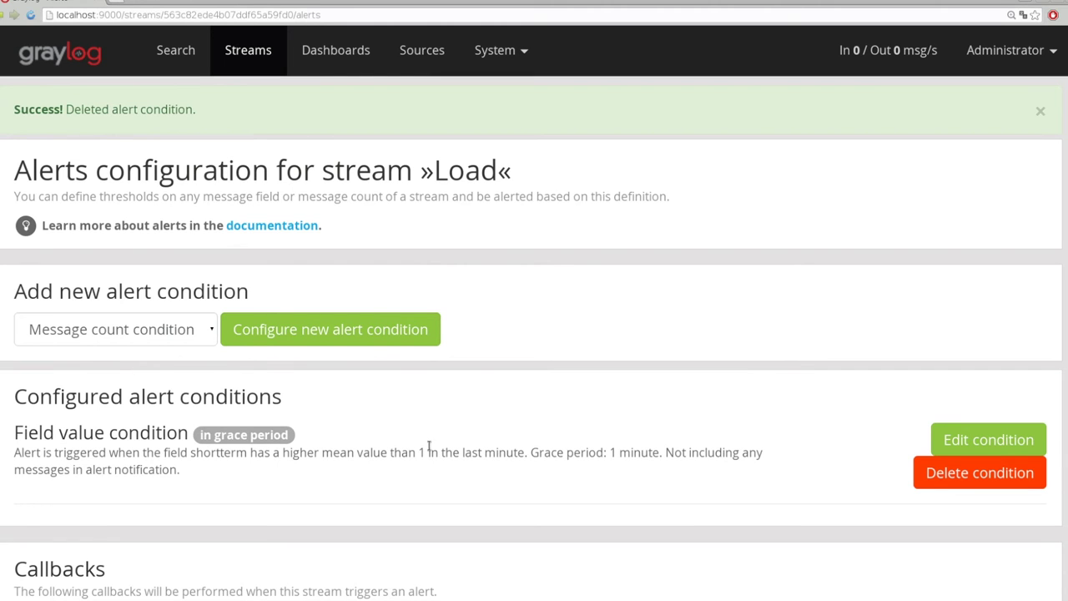
pyautogui.scroll(-10, 435, 444)
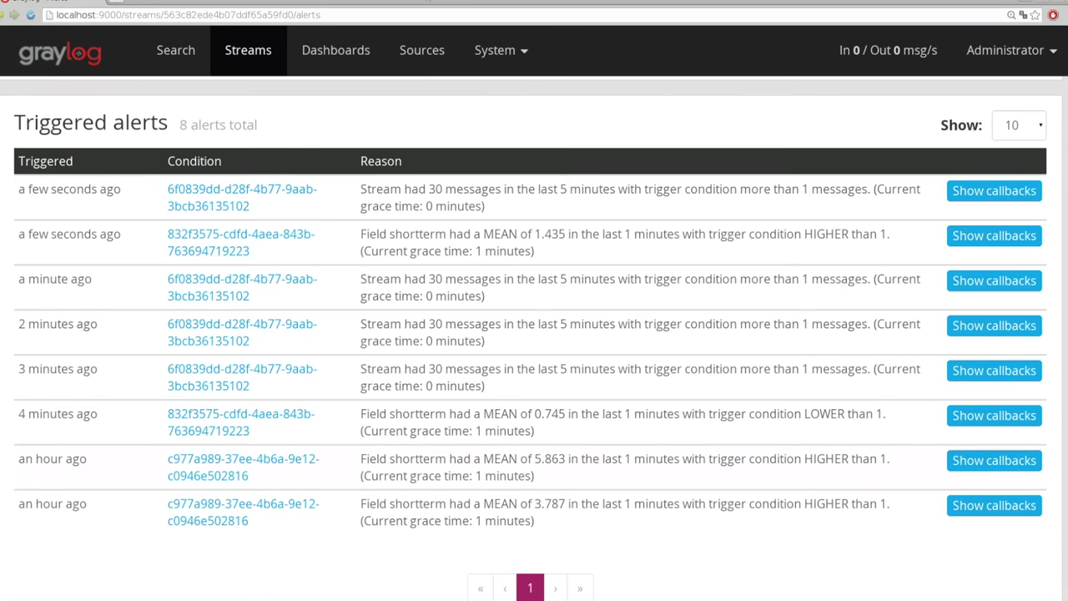
pyautogui.scroll(10, 535, 334)
pyautogui.tripleClick(250, 533)
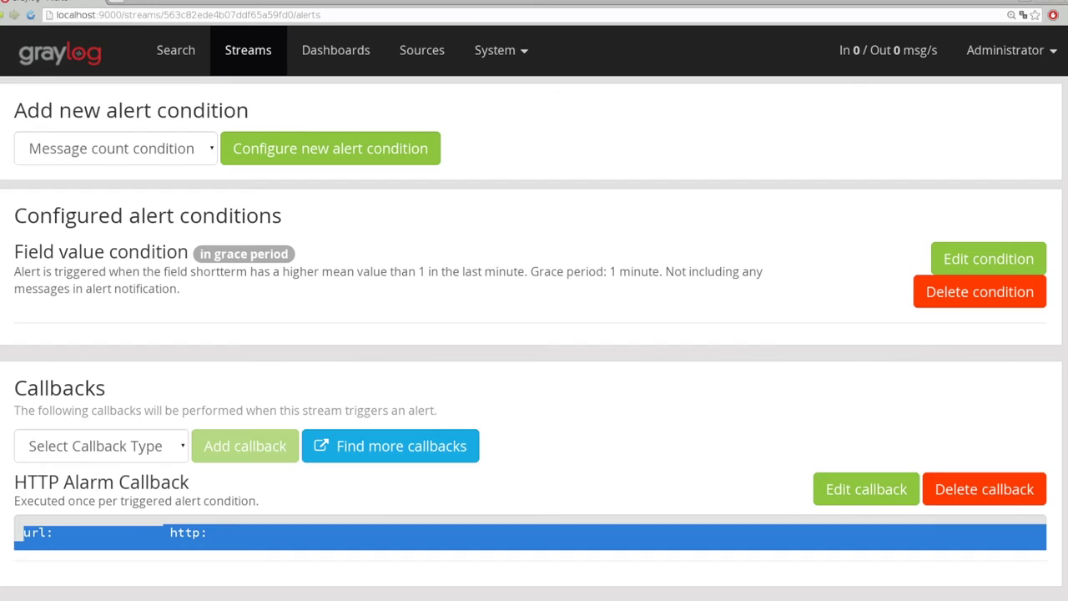
pyautogui.click(867, 489)
pyautogui.click(381, 201)
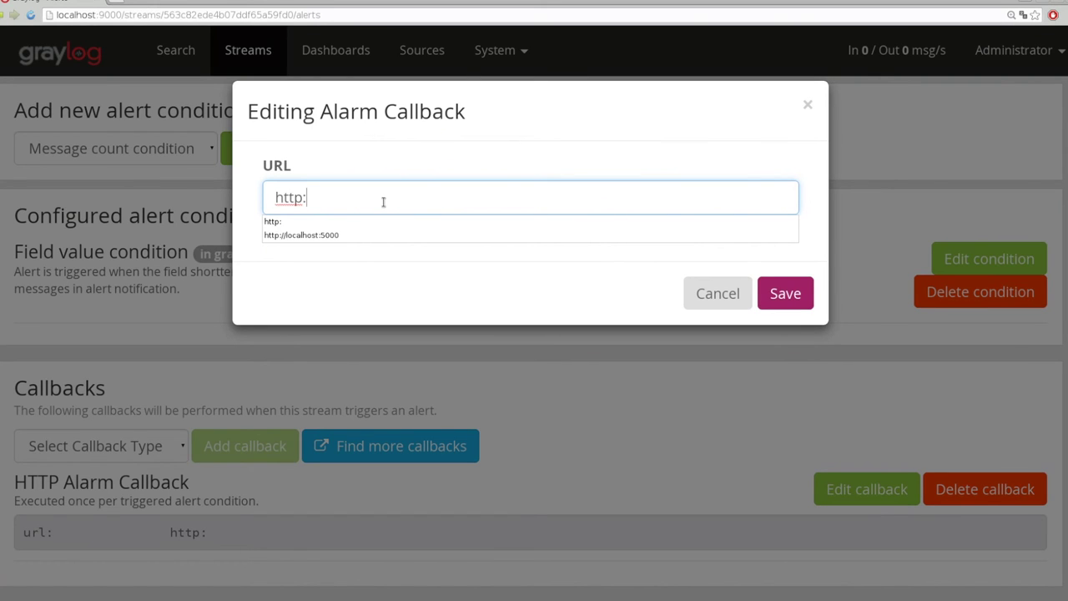
pyautogui.press('Down')
pyautogui.press('Down')
pyautogui.press('Return')
pyautogui.click(784, 297)
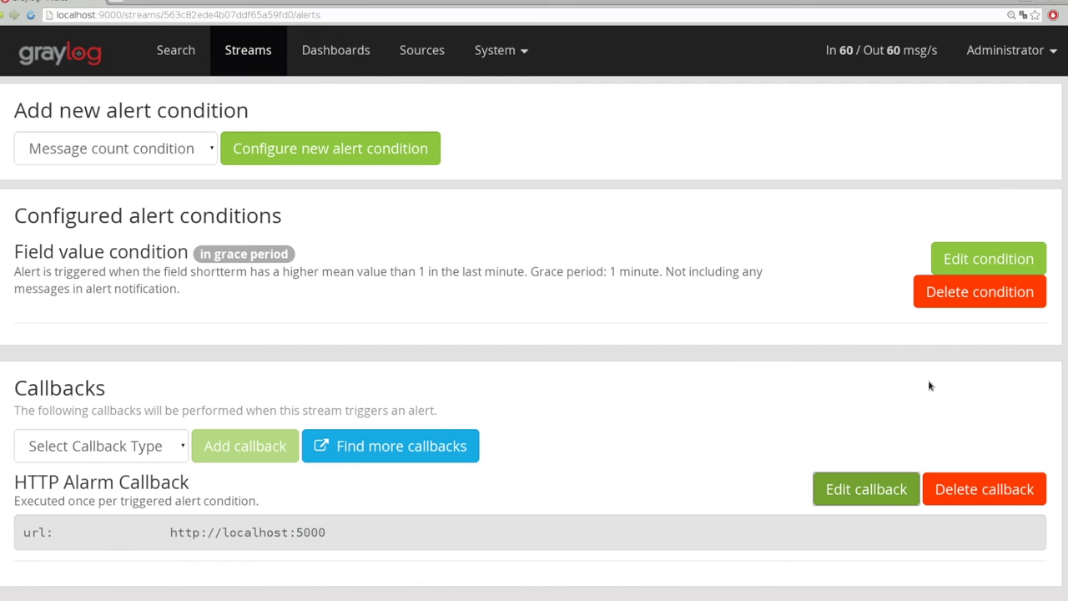
pyautogui.click(980, 291)
# Start a new Field value alert condition that watches the shortterm field
pyautogui.click(117, 328)
pyautogui.click(95, 375)
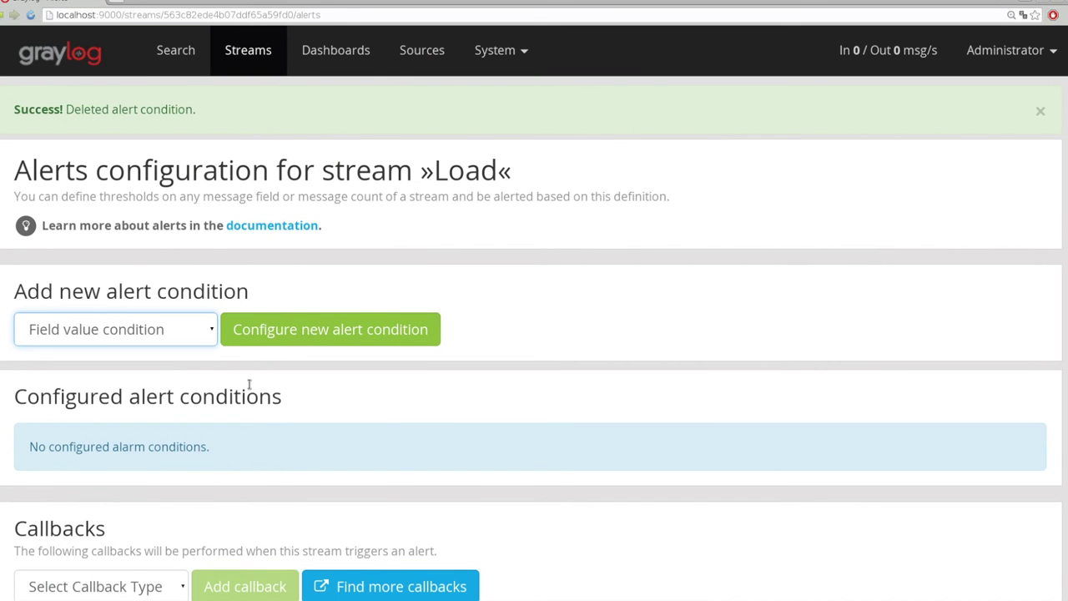
pyautogui.click(267, 329)
pyautogui.click(293, 382)
pyautogui.write('sho')
pyautogui.press('Down')
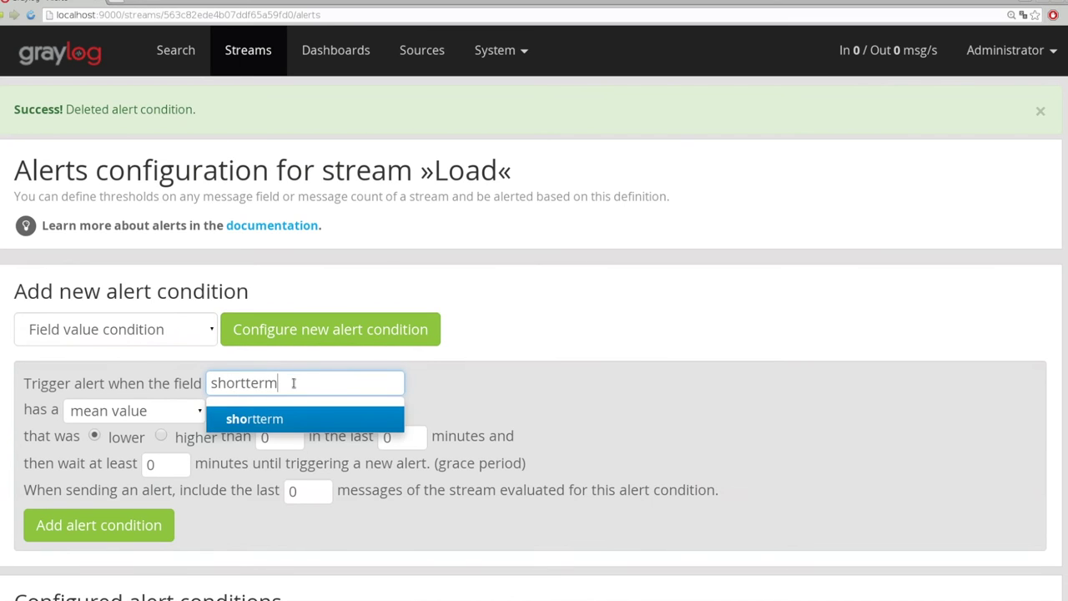
pyautogui.press('Return')
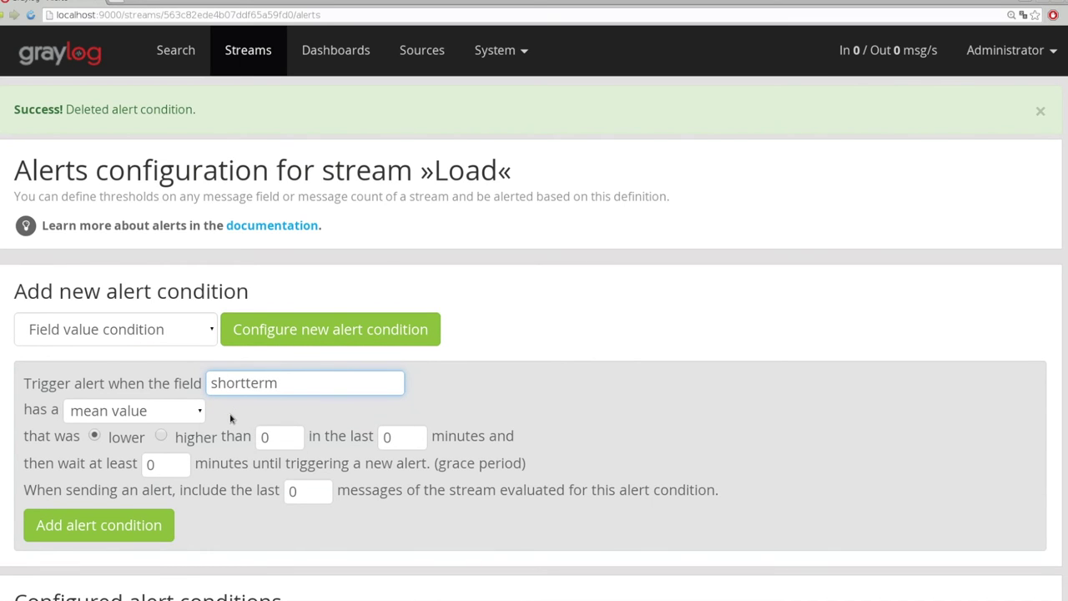
# Make the condition fire when higher than 1 in the last 1 minute, and add it
pyautogui.click(223, 431)
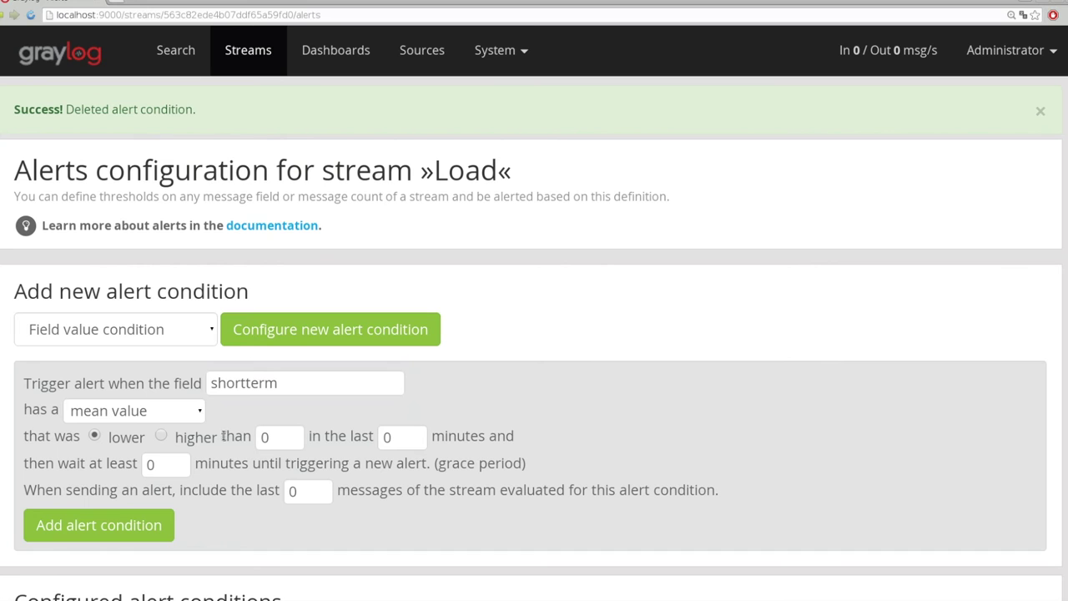
pyautogui.click(224, 436)
pyautogui.click(299, 433)
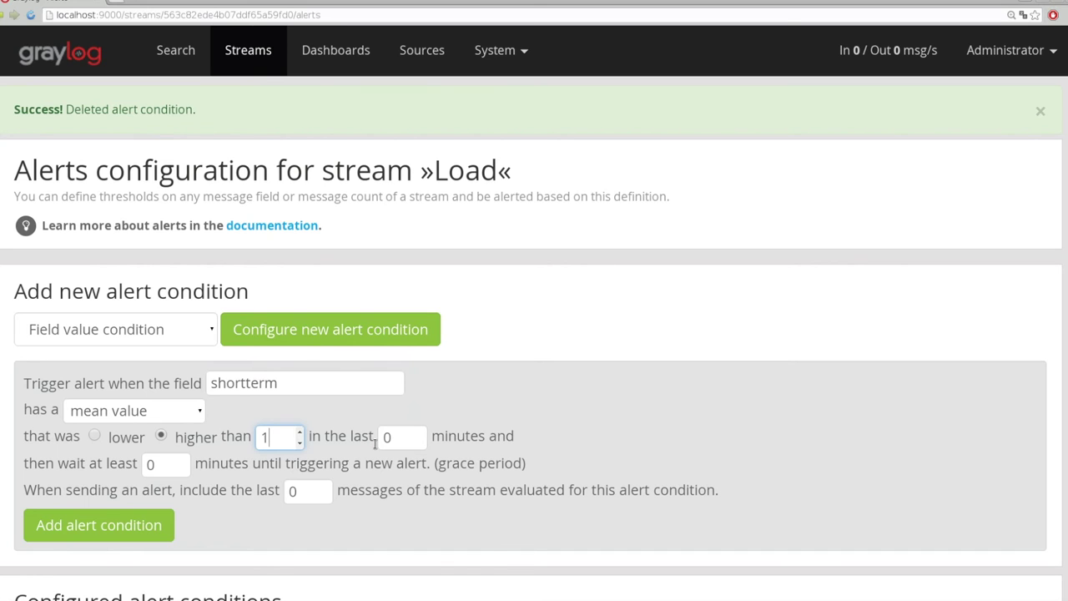
pyautogui.click(423, 433)
pyautogui.click(98, 525)
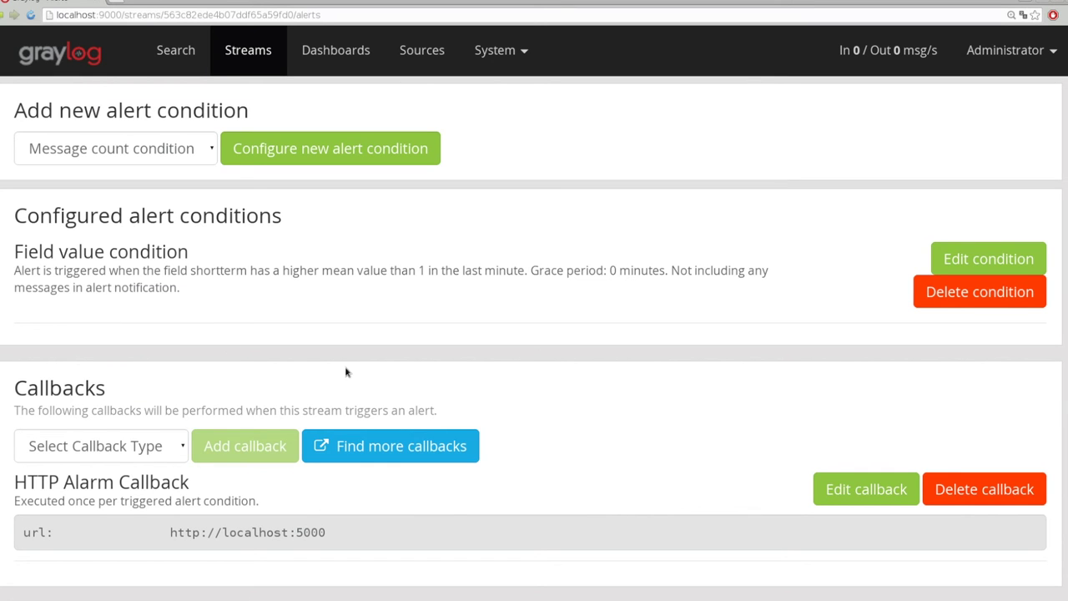
# Review the Load stream's triggered alerts and the callback's localhost:5000 URL, glancing at the terminal
pyautogui.scroll(-10, 651, 487)
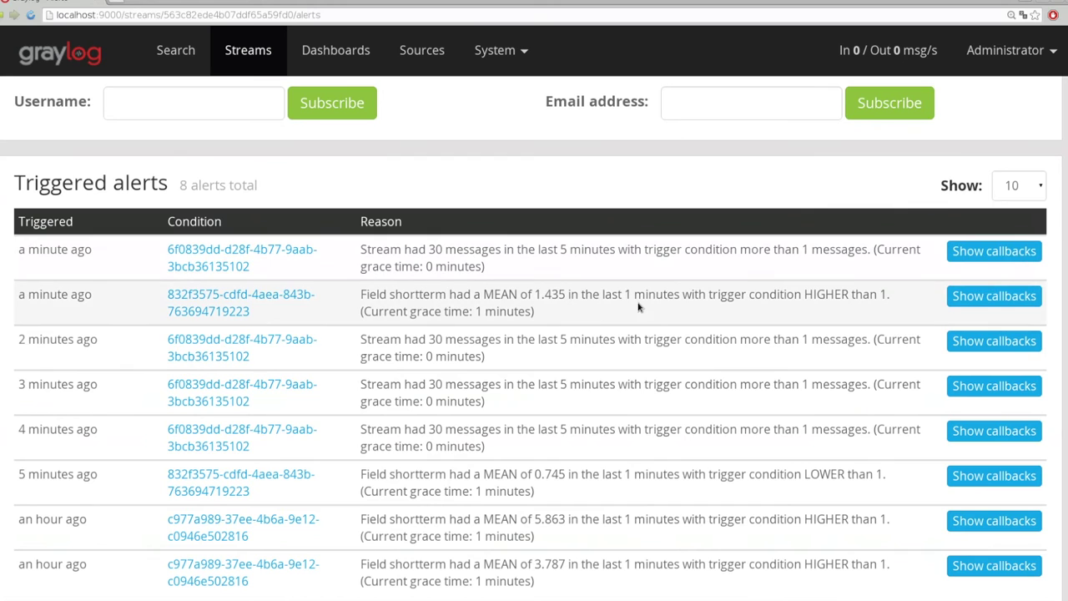
pyautogui.scroll(8, 634, 330)
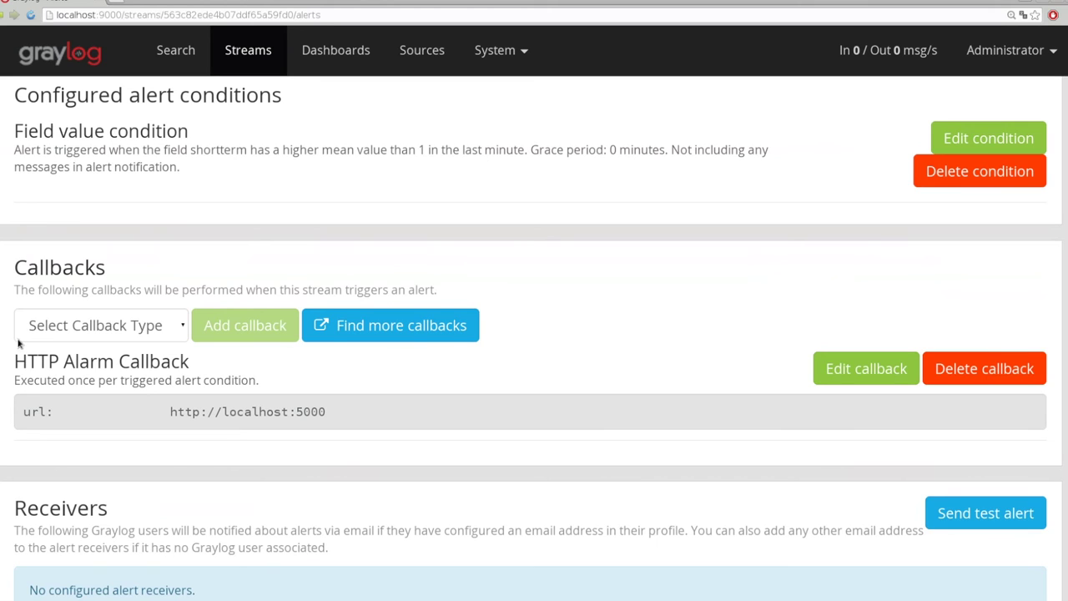
pyautogui.tripleClick(184, 412)
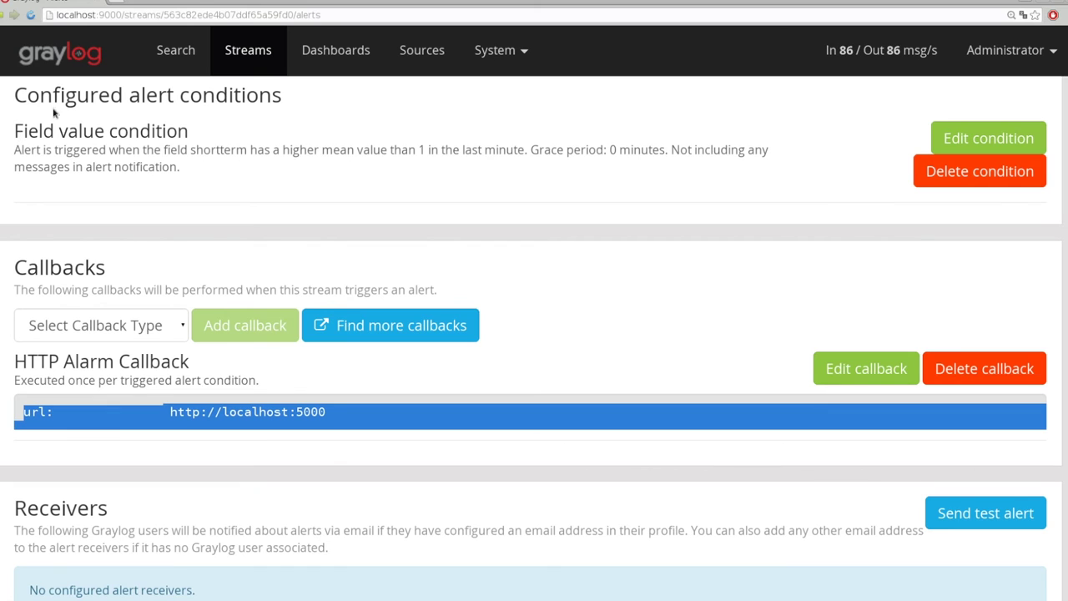
pyautogui.hotkey('alt', 'Tab')
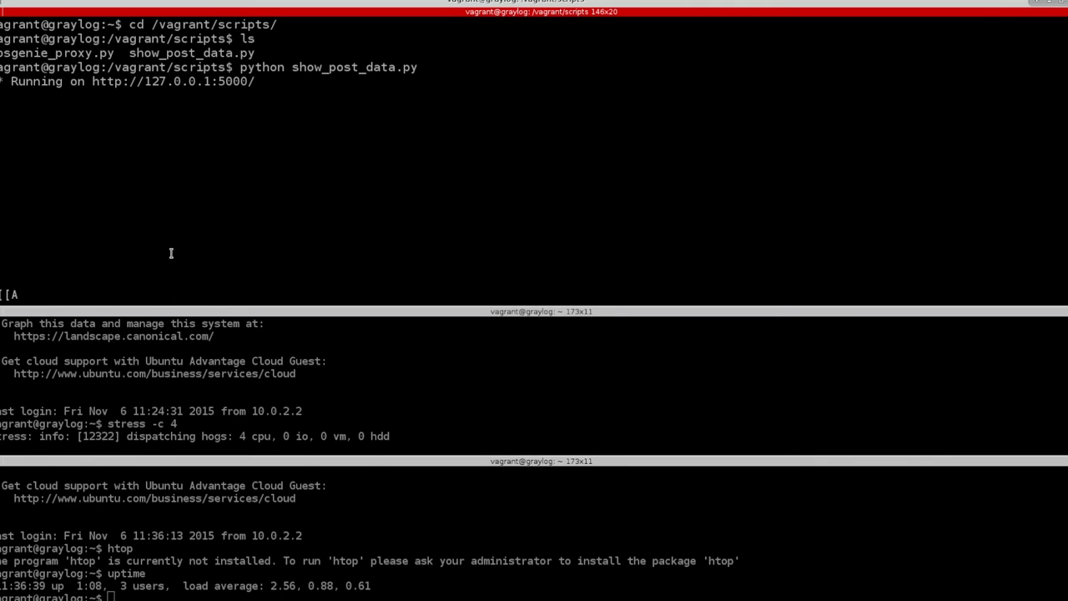
pyautogui.hotkey('alt', 'Tab')
# Reload the alerts page, then bring up the terminal running show_post_data.py
pyautogui.scroll(-10, 634, 280)
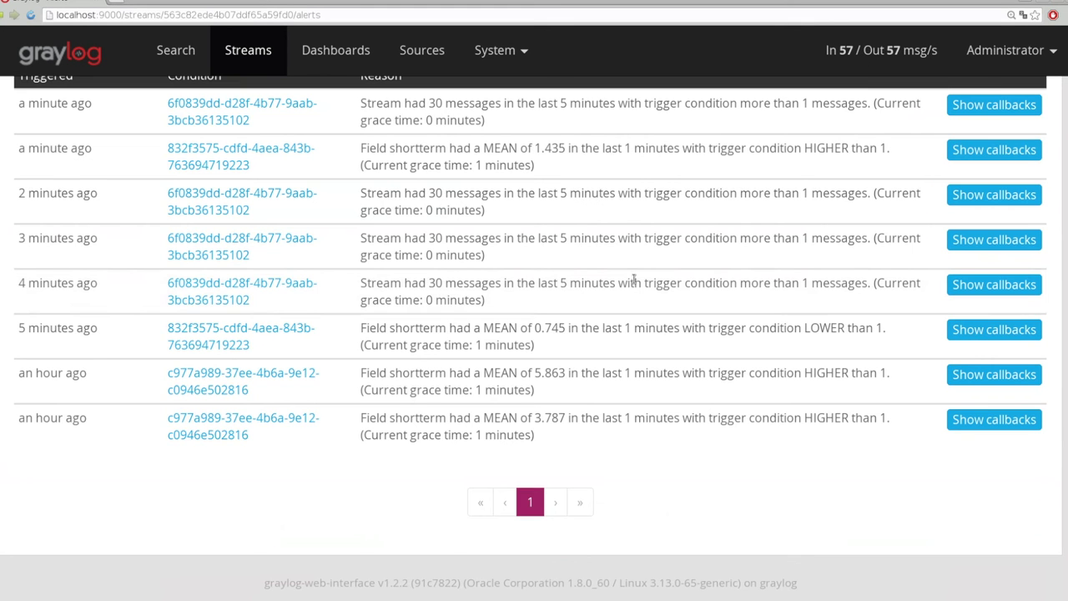
pyautogui.scroll(3, 634, 279)
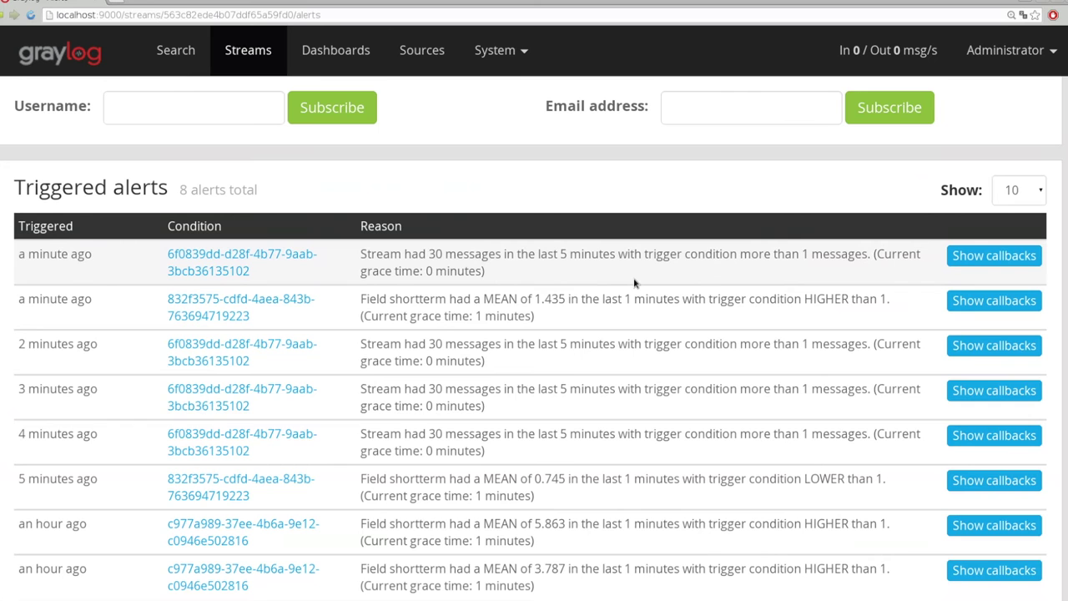
pyautogui.press('F5')
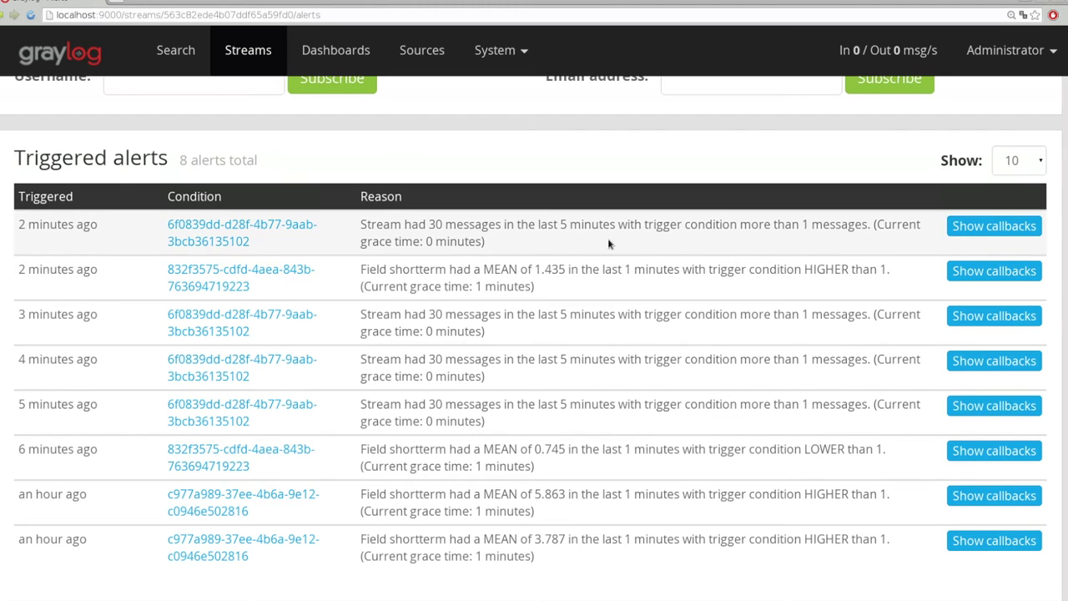
pyautogui.hotkey('alt', 'Tab')
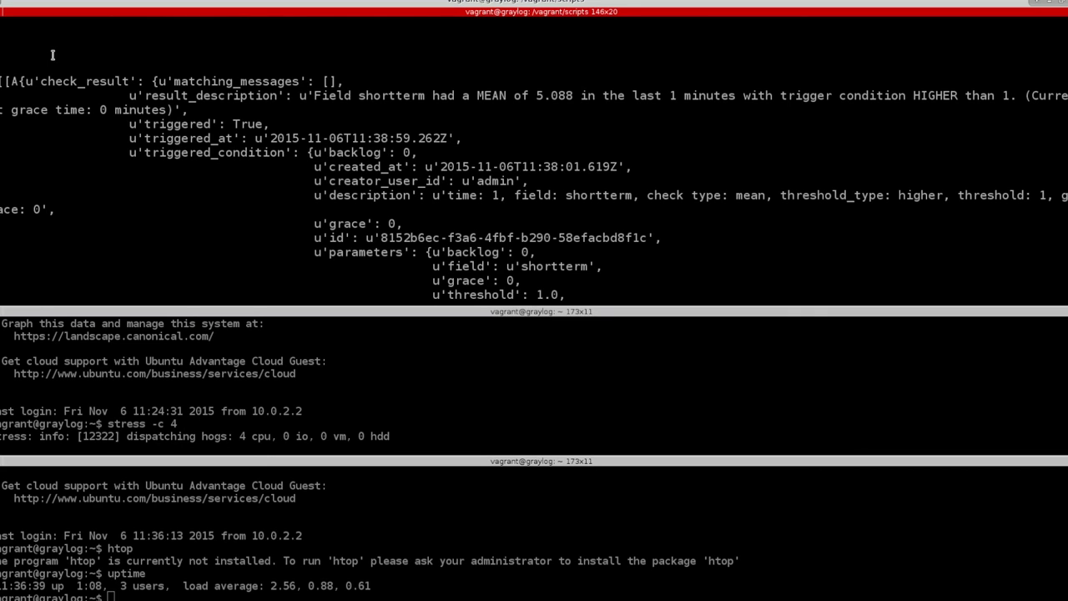
# Highlight the received alert payload and its result_description text in the top pane
pyautogui.moveTo(52, 75); pyautogui.dragTo(112, 214)
pyautogui.click(112, 213)
pyautogui.moveTo(314, 95); pyautogui.dragTo(168, 109)
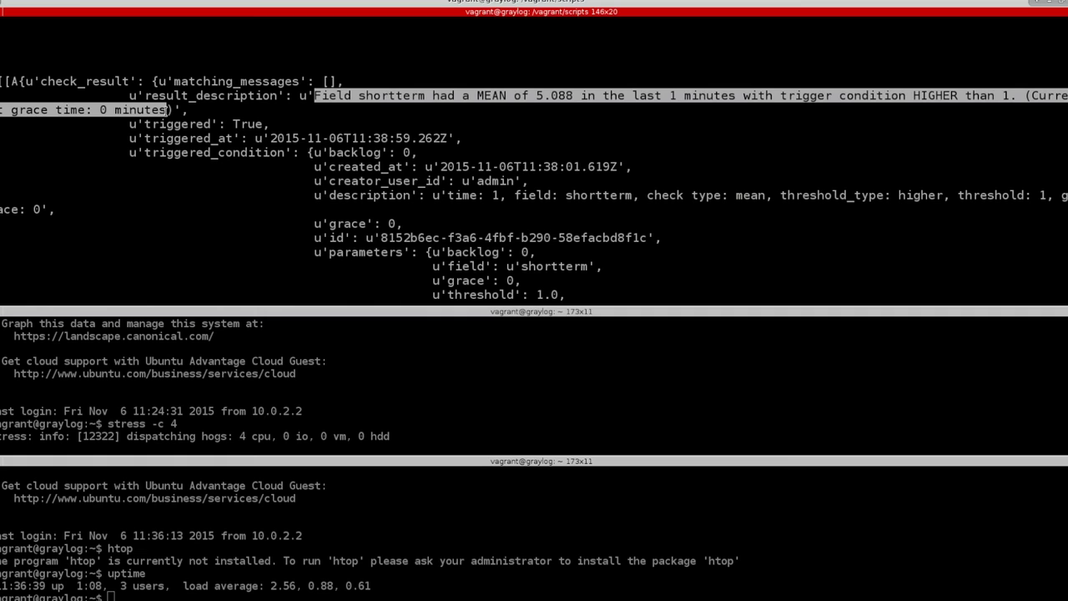
pyautogui.click(206, 105)
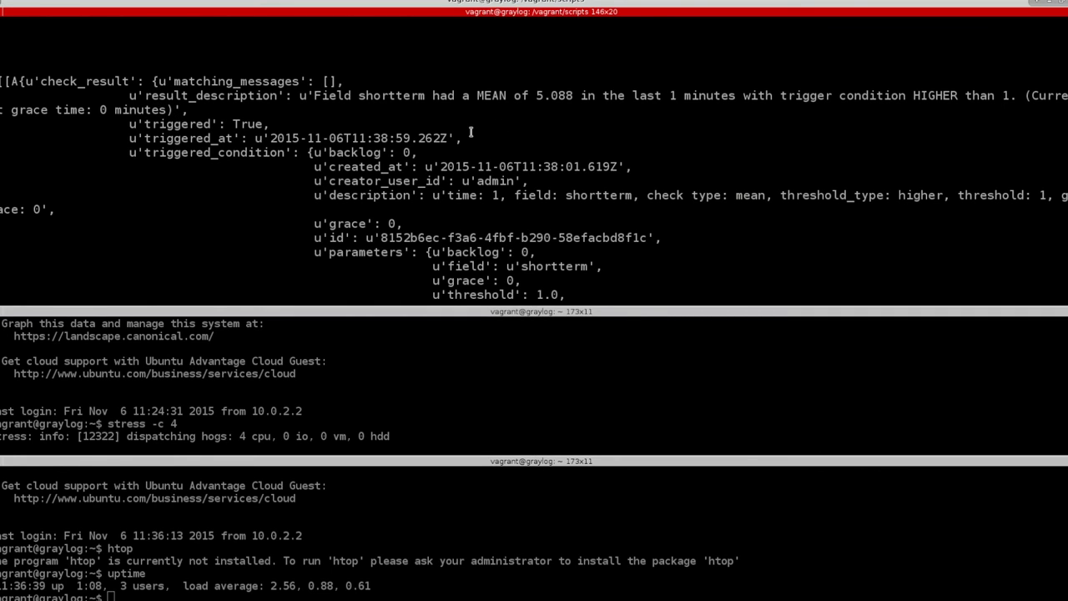
# Stop the stress load in the middle pane with Ctrl+C
pyautogui.click(201, 406)
pyautogui.hotkey('ctrl', 'c')
pyautogui.click(463, 201)
pyautogui.scroll(-2, 463, 201)
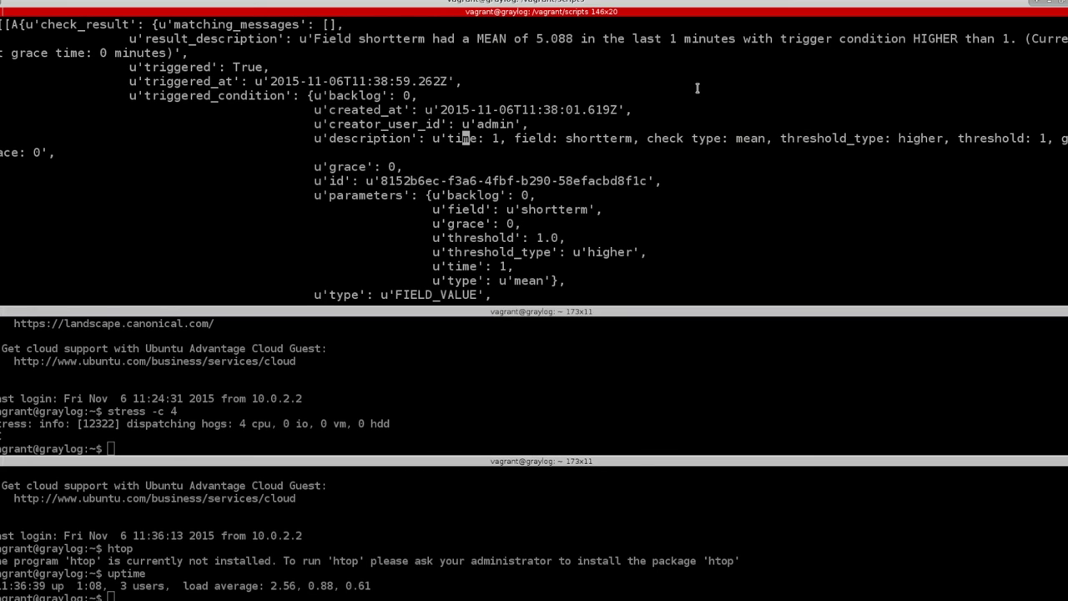
# Inspect the alert's triggered_at, condition id, creator admin, grace 0, threshold 1.0 and threshold_type higher
pyautogui.doubleClick(365, 81)
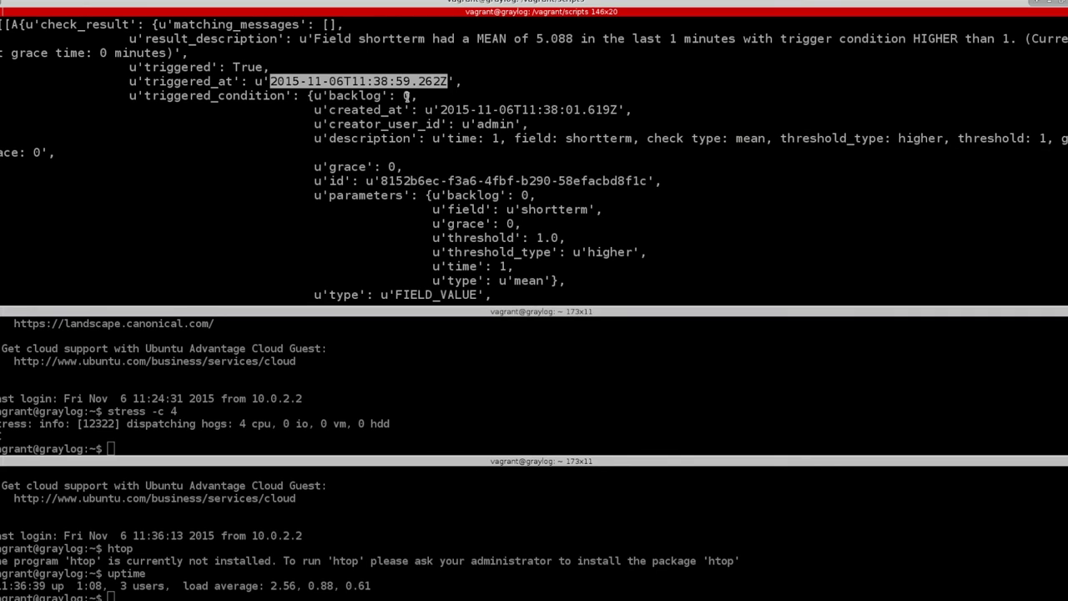
pyautogui.moveTo(425, 180); pyautogui.dragTo(431, 181)
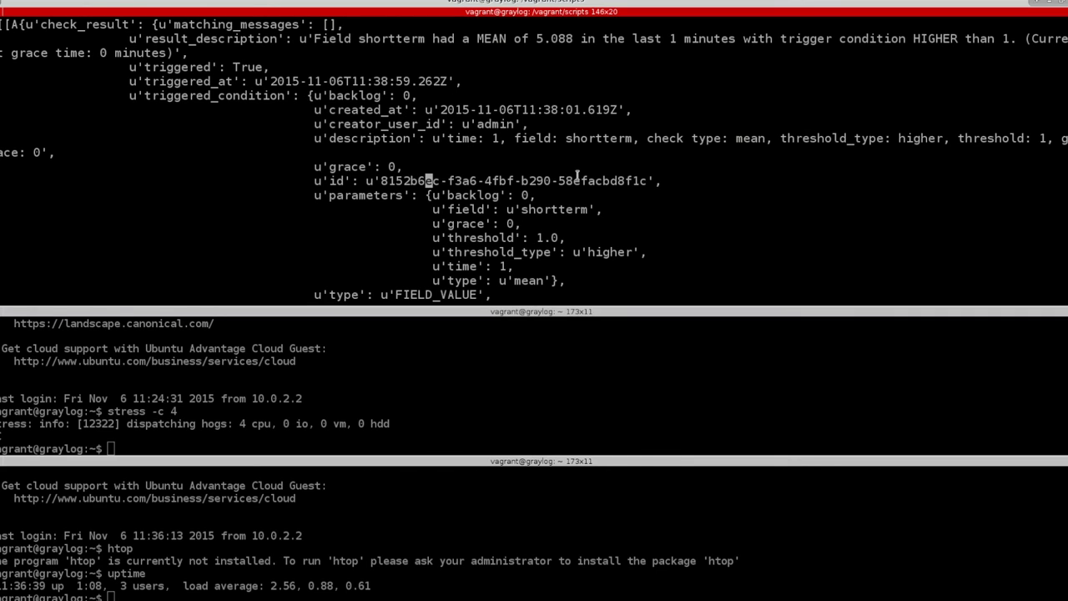
pyautogui.doubleClick(493, 124)
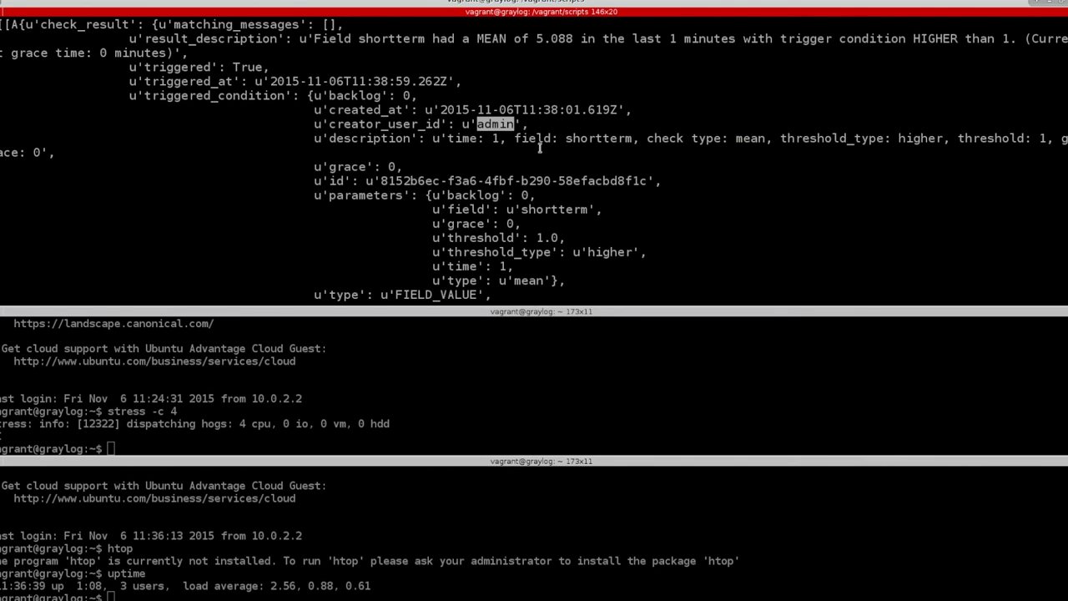
pyautogui.scroll(-2, 543, 153)
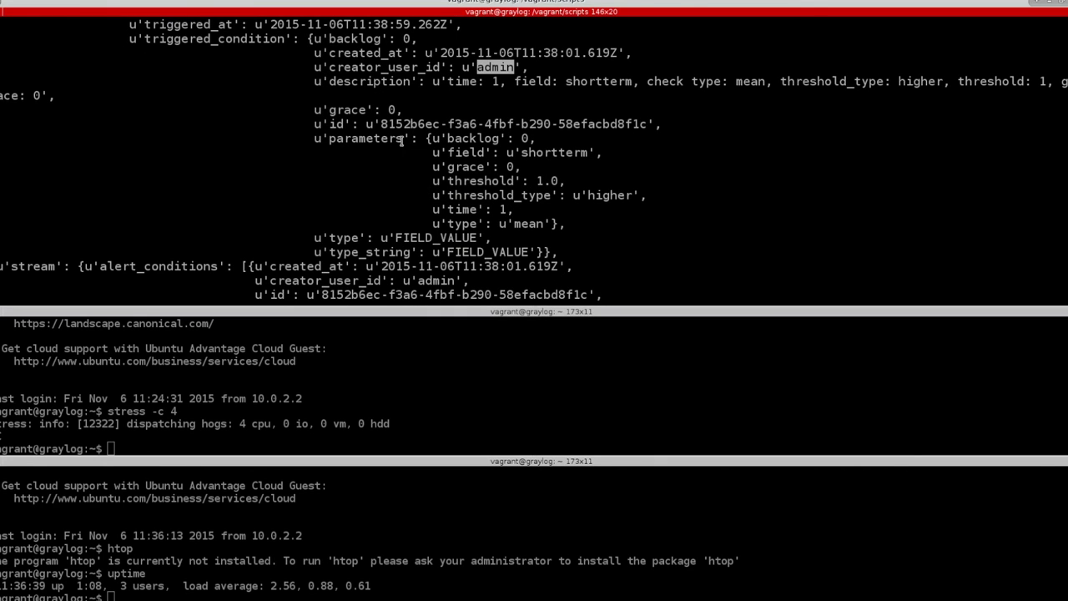
pyautogui.doubleClick(512, 167)
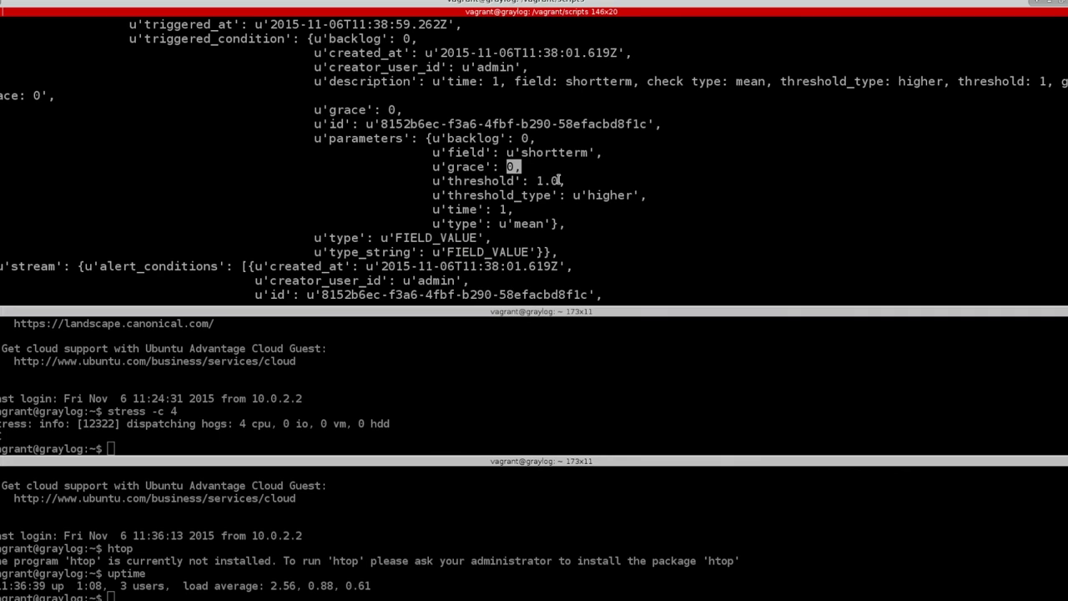
pyautogui.doubleClick(546, 181)
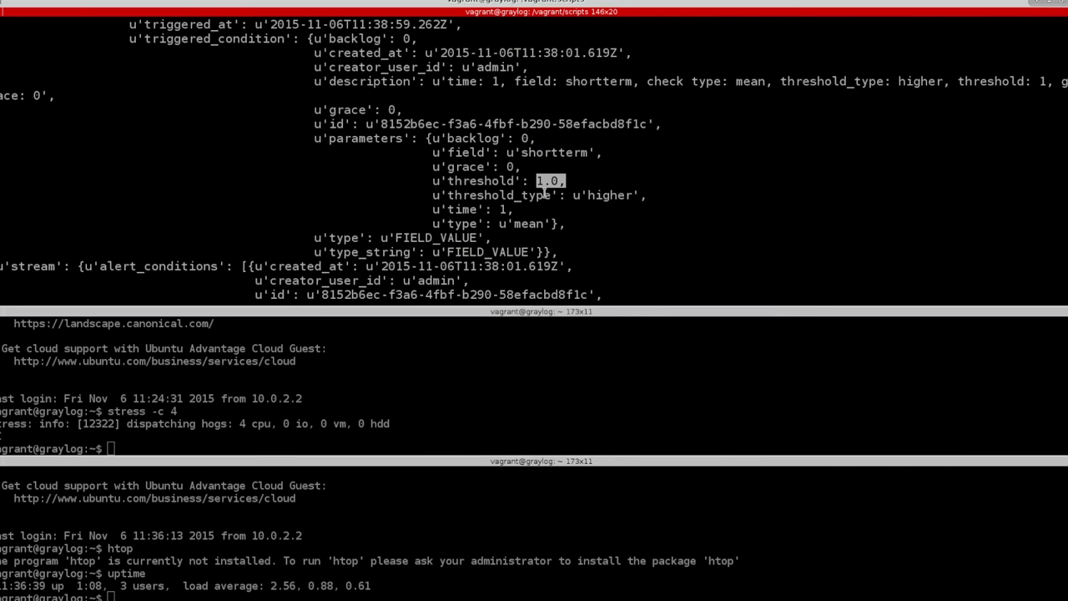
pyautogui.doubleClick(594, 197)
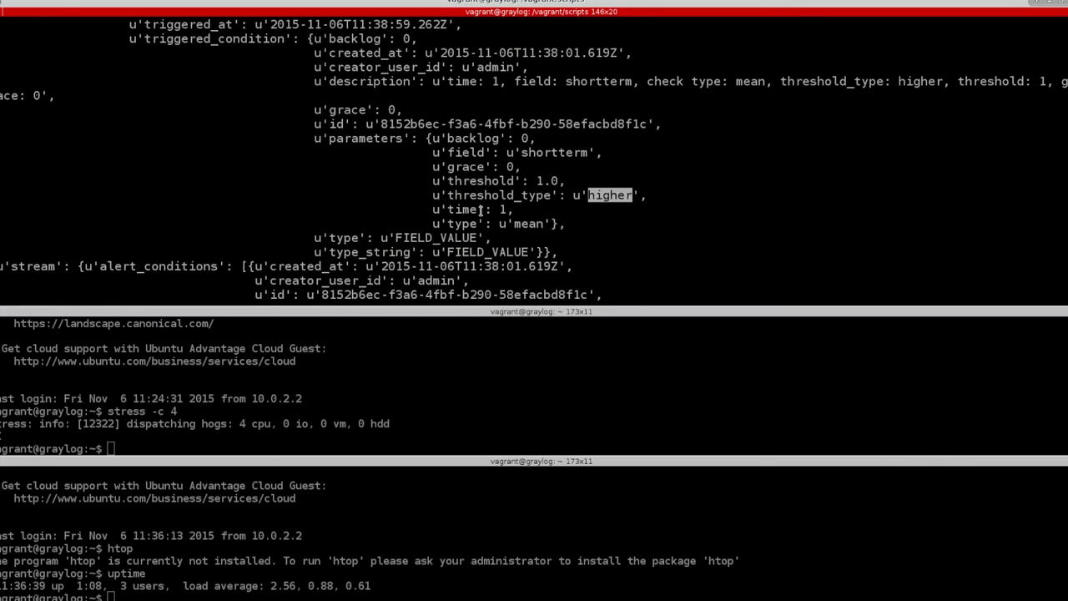
pyautogui.click(579, 224)
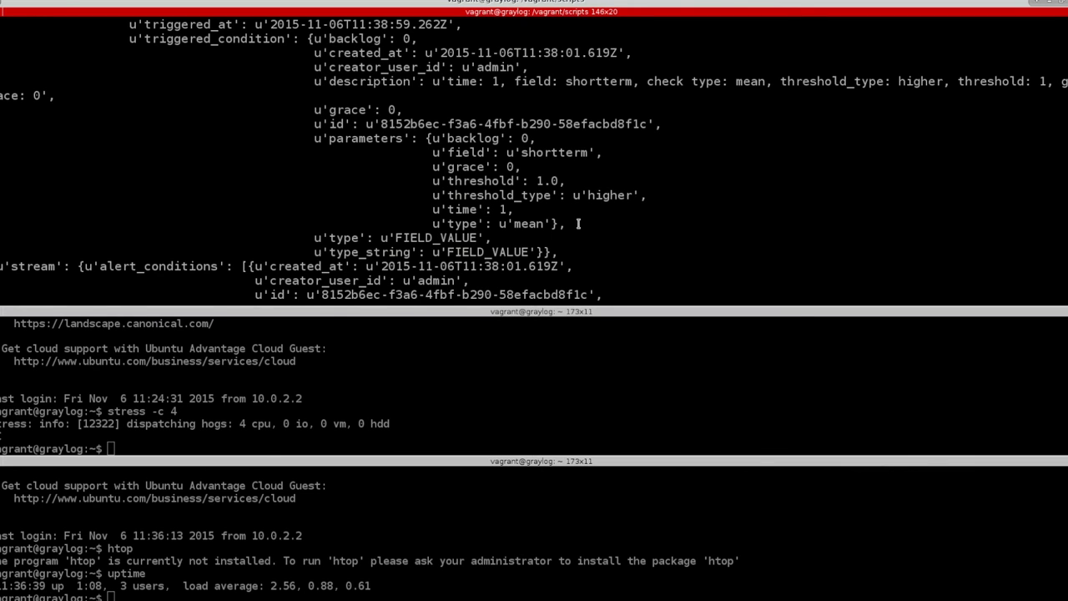
# Type vi at the top prompt and close the bottom uptime pane with Ctrl+D
pyautogui.scroll(-3, 380, 167)
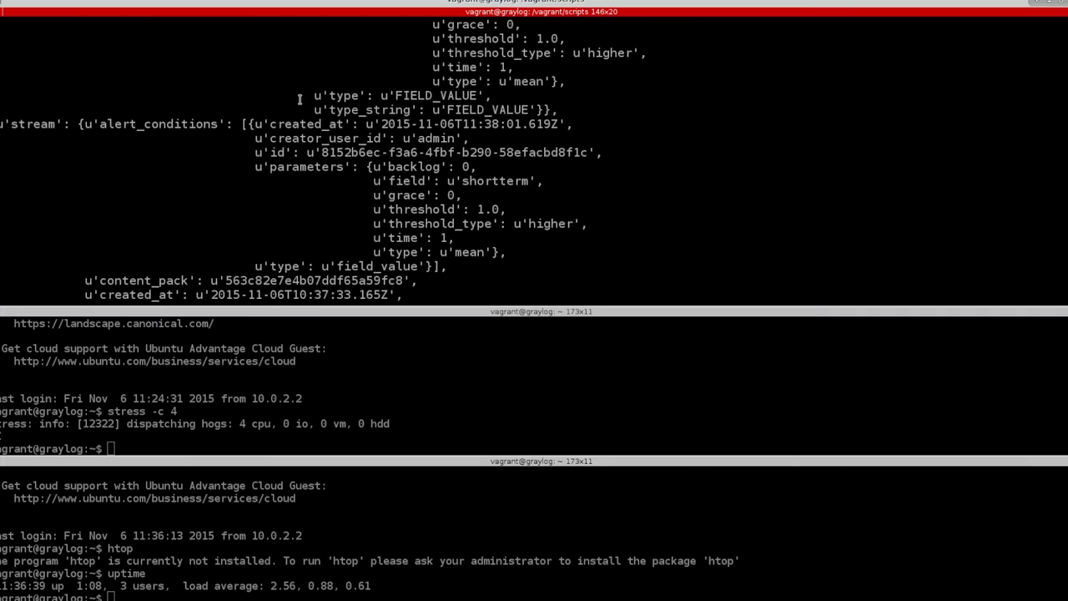
pyautogui.scroll(2, 130, 137)
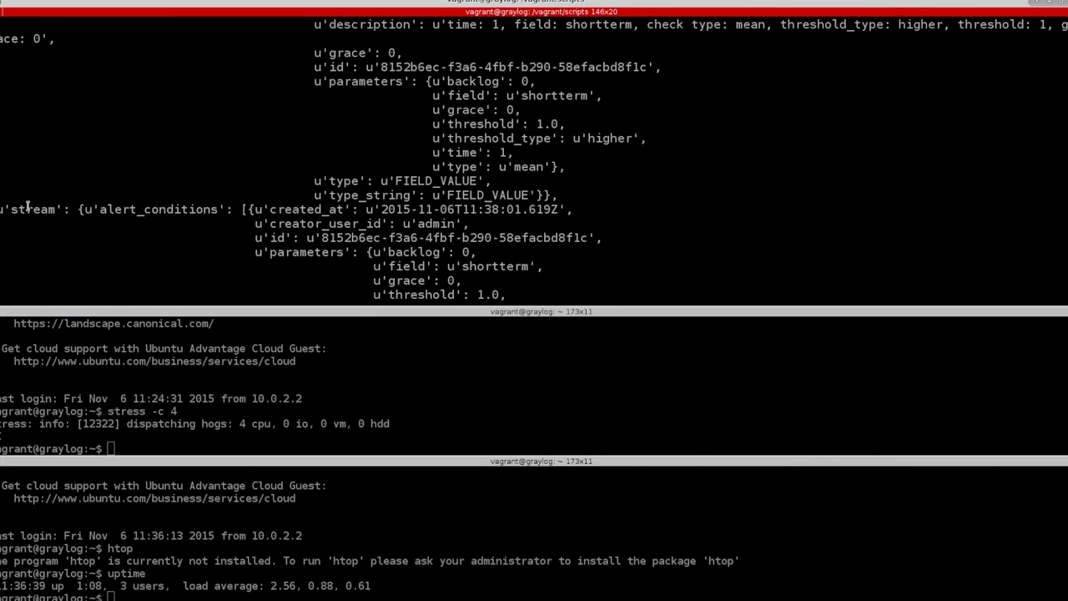
pyautogui.scroll(-10, 157, 219)
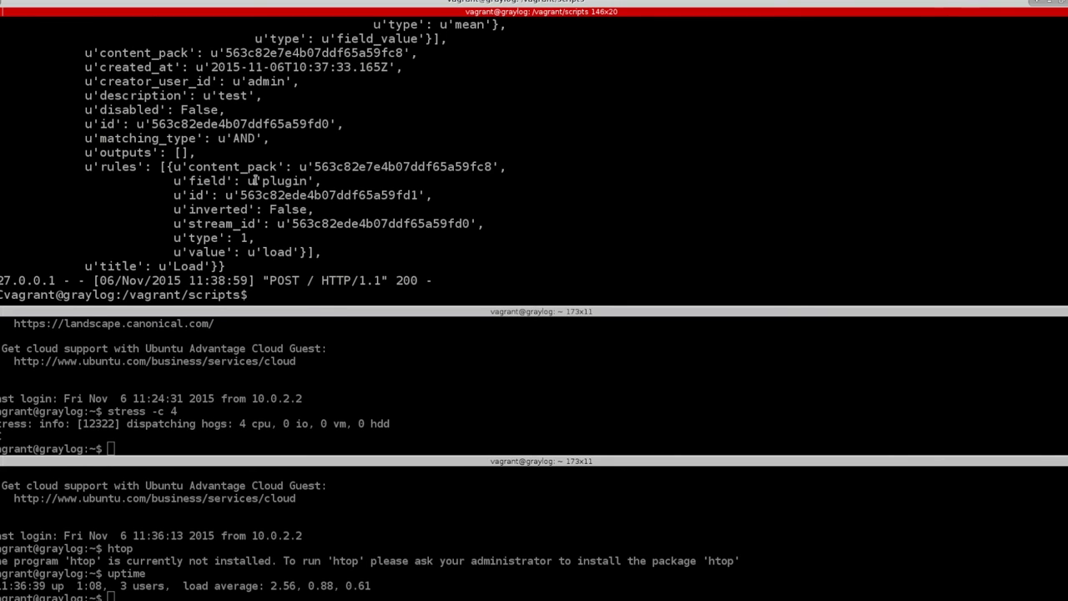
pyautogui.write('vi')
pyautogui.click(115, 573)
pyautogui.hotkey('ctrl', 'd')
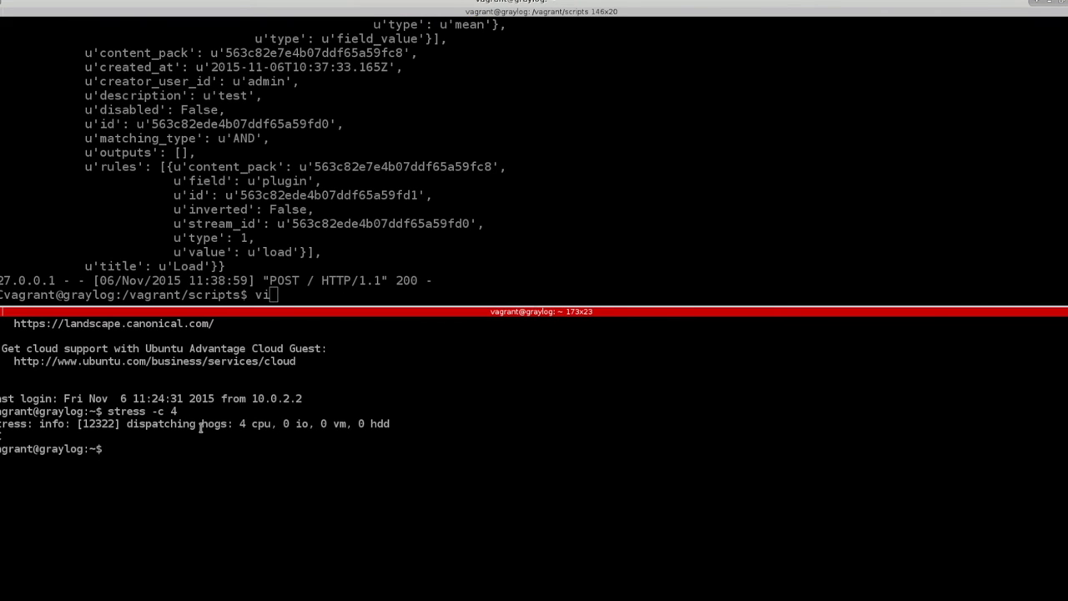
# Open opsgenie_proxy.py in vim from the top terminal pane
pyautogui.click(277, 279)
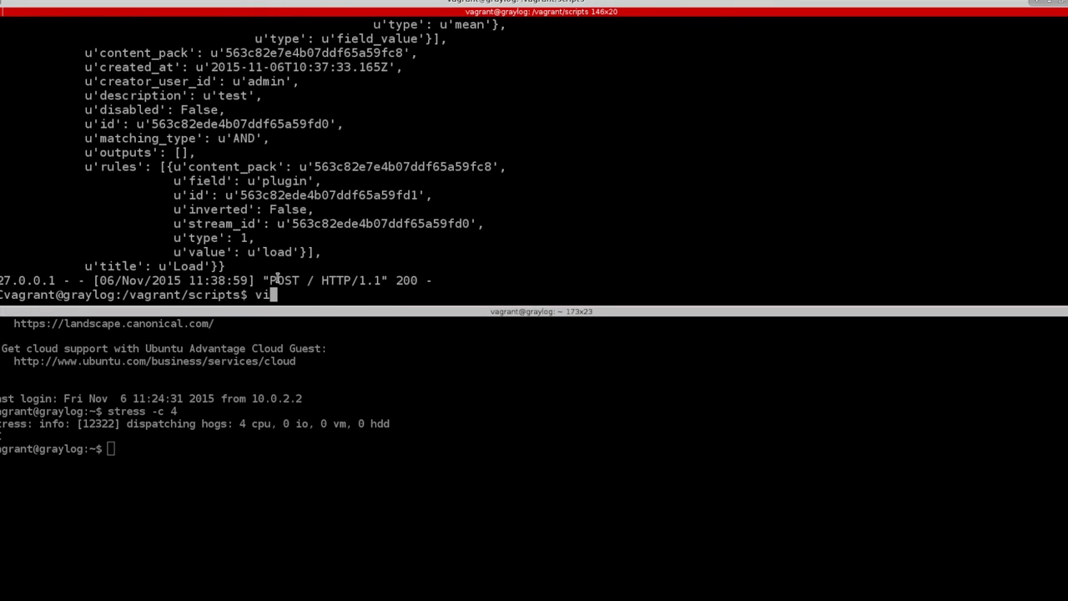
pyautogui.write('vi opsgenie_proxy.py')
pyautogui.press('Return')
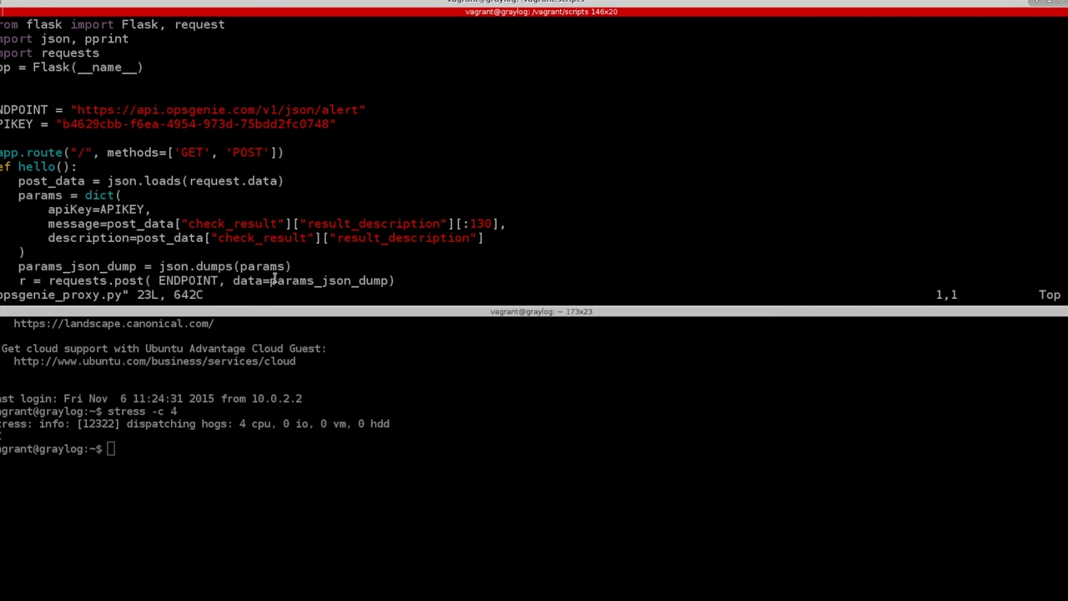
# Scroll through the script and point out post_data and the result_description field it uses
pyautogui.press('j')
pyautogui.press('j')
pyautogui.press('j')
pyautogui.press('j')
pyautogui.press('j')
pyautogui.press('j')
pyautogui.press('j')
pyautogui.press('j')
pyautogui.press('j')
pyautogui.press('j')
pyautogui.press('j')
pyautogui.press('j')
pyautogui.press('j')
pyautogui.press('j')
pyautogui.press('j')
pyautogui.press('k')
pyautogui.press('g')
pyautogui.press('g')
pyautogui.press('j')
pyautogui.press('j')
pyautogui.press('j')
pyautogui.press('j')
pyautogui.press('j')
pyautogui.press('j')
pyautogui.press('j')
pyautogui.press('j')
pyautogui.press('j')
pyautogui.press('j')
pyautogui.press('j')
pyautogui.press('j')
pyautogui.press('j')
pyautogui.press('j')
pyautogui.hotkey('shift', 'g')
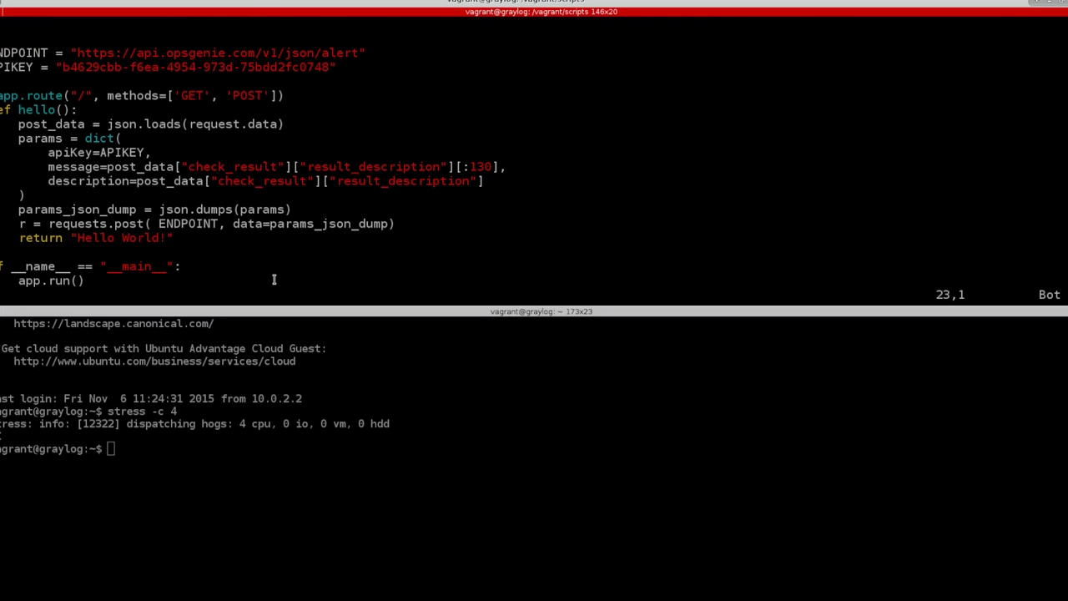
pyautogui.doubleClick(117, 124)
pyautogui.doubleClick(68, 124)
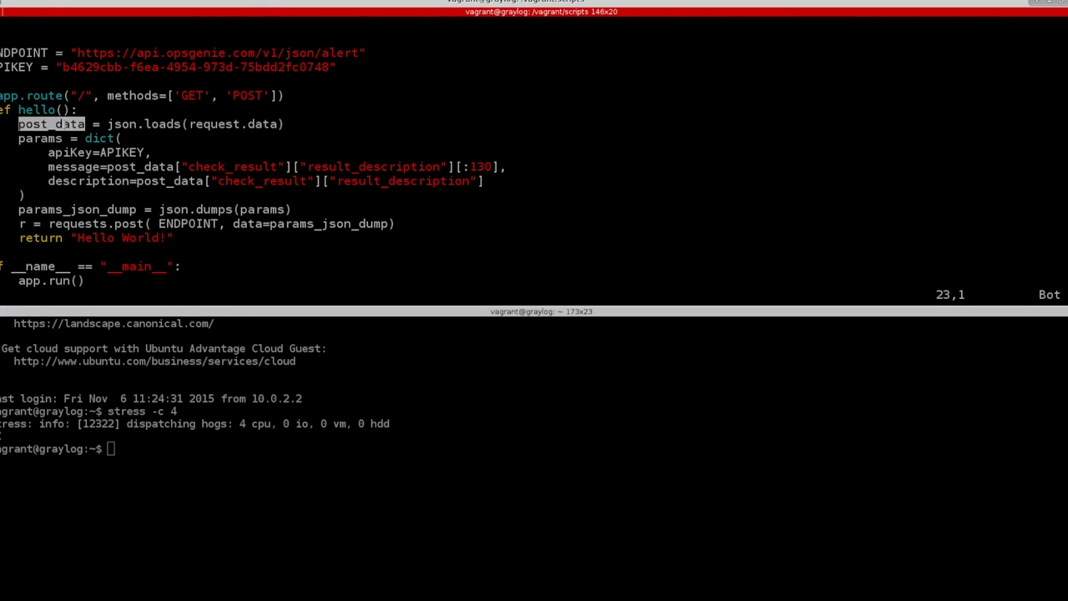
pyautogui.doubleClick(233, 166)
pyautogui.doubleClick(375, 166)
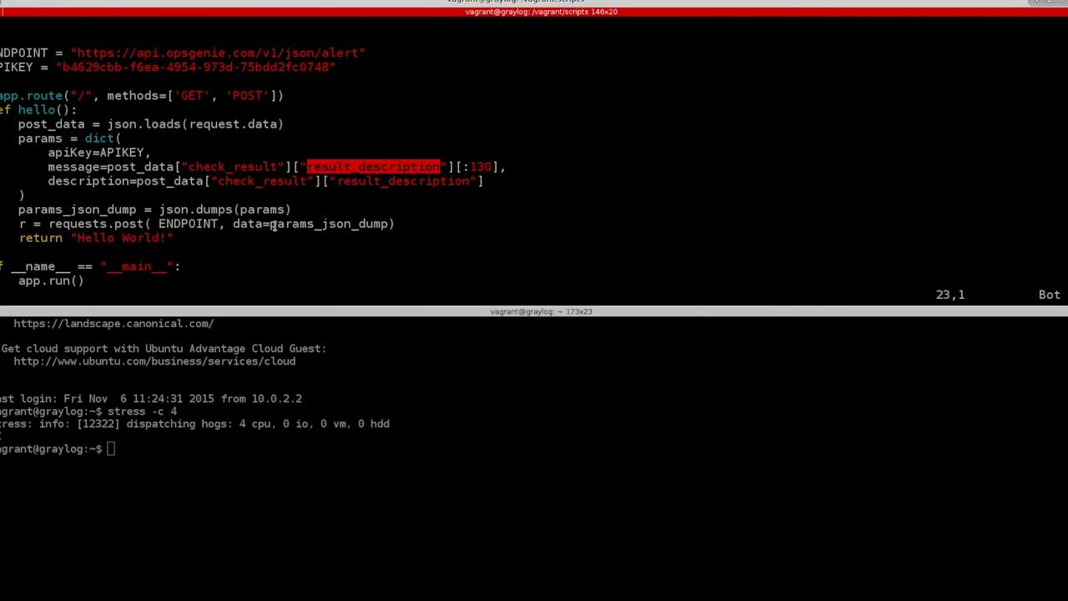
# Quit vim, recall the python show_post_data command, and erase its script name
pyautogui.write(':q')
pyautogui.press('Return')
pyautogui.press('Up')
pyautogui.press('Up')
pyautogui.press('BackSpace')
pyautogui.press('BackSpace')
pyautogui.press('BackSpace')
pyautogui.press('BackSpace')
pyautogui.press('BackSpace')
pyautogui.press('BackSpace')
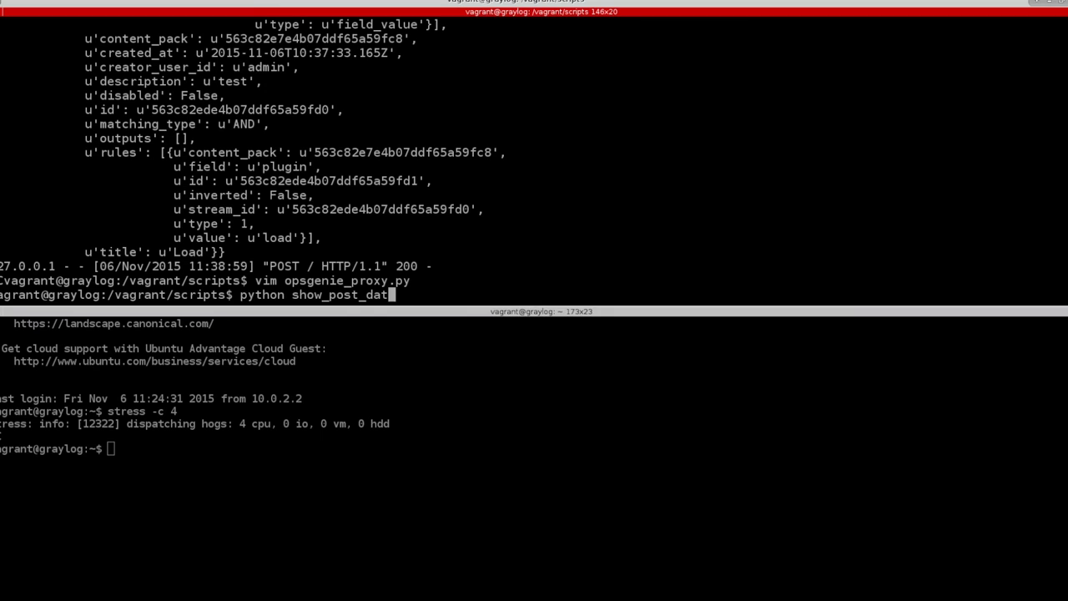
pyautogui.press('BackSpace')
pyautogui.press('BackSpace')
pyautogui.press('BackSpace')
pyautogui.press('BackSpace')
pyautogui.press('BackSpace')
pyautogui.press('BackSpace')
pyautogui.press('BackSpace')
pyautogui.press('BackSpace')
pyautogui.press('BackSpace')
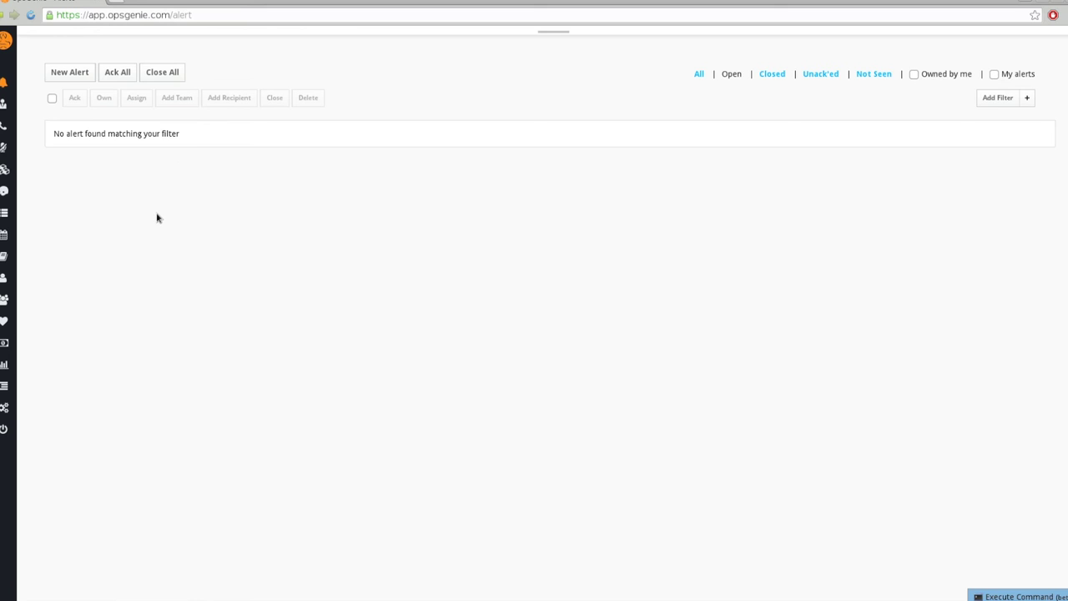
# Refresh OpsGenie's alerts list with F5, which still shows no alerts
pyautogui.press('F5')
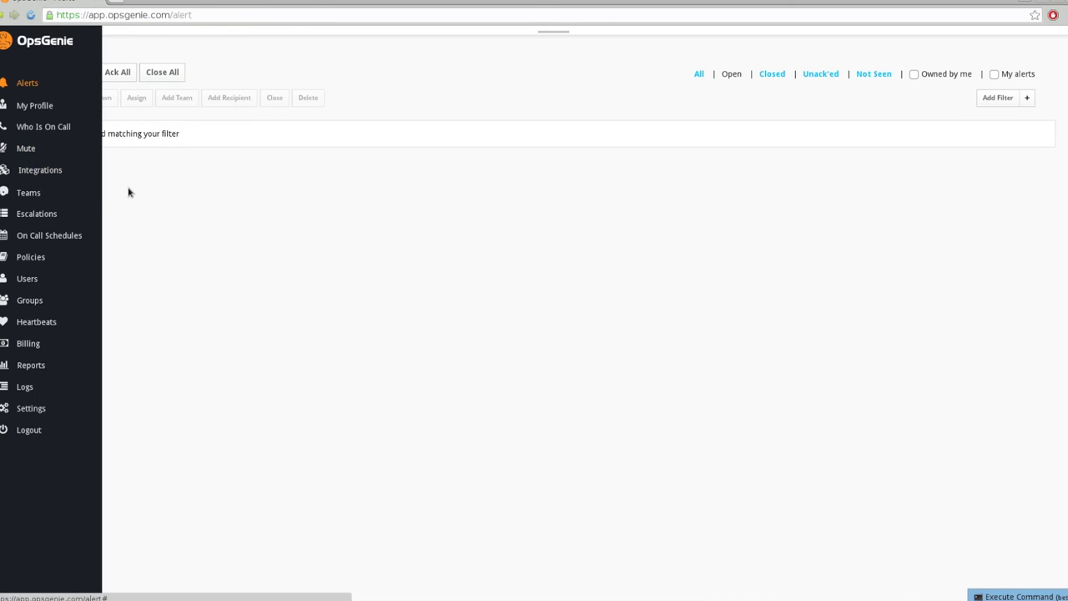
pyautogui.moveTo(28, 238)
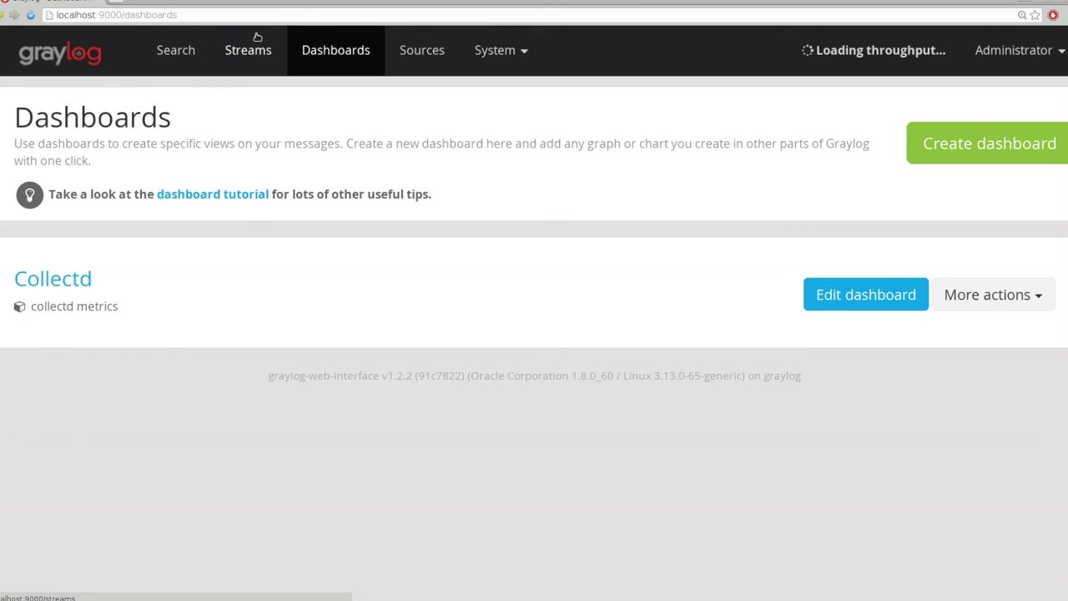
# Go via Streams to the Load stream's Manage alerts page and scroll to its triggered alerts and receivers
pyautogui.click(248, 50)
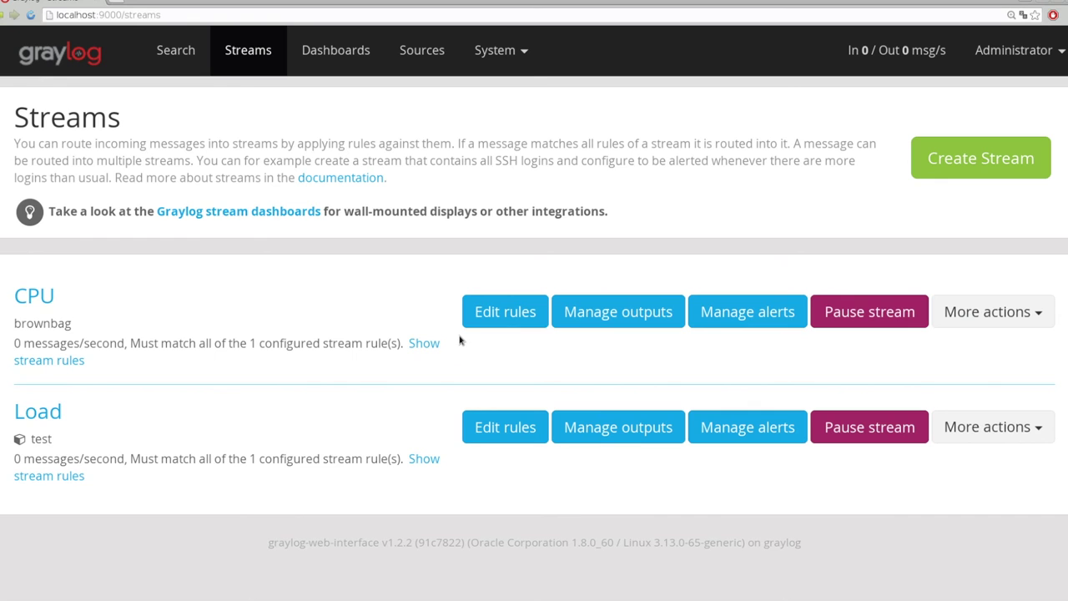
pyautogui.click(413, 287)
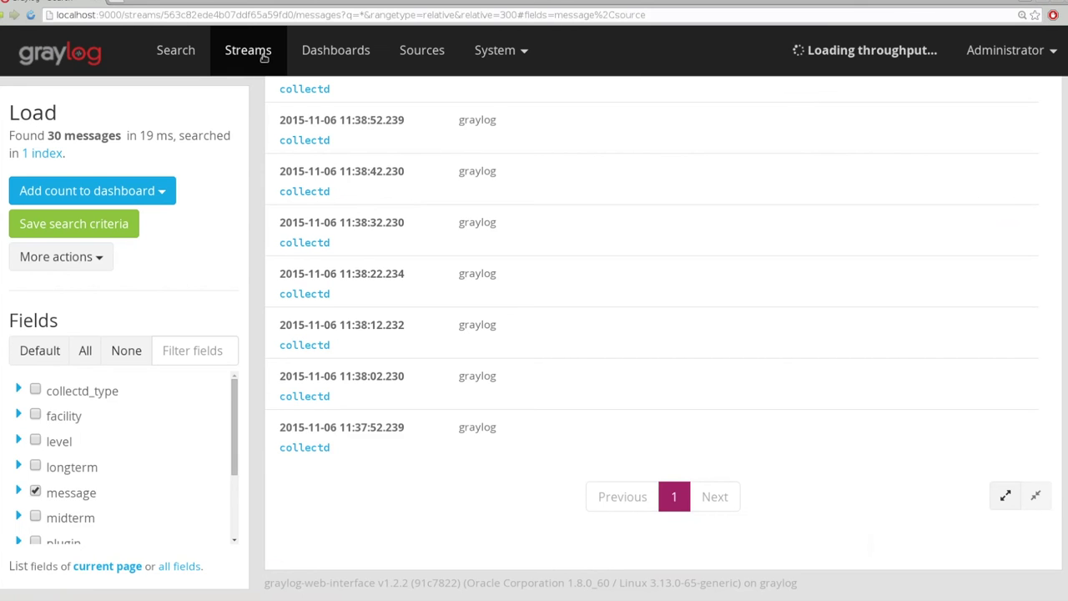
pyautogui.click(264, 56)
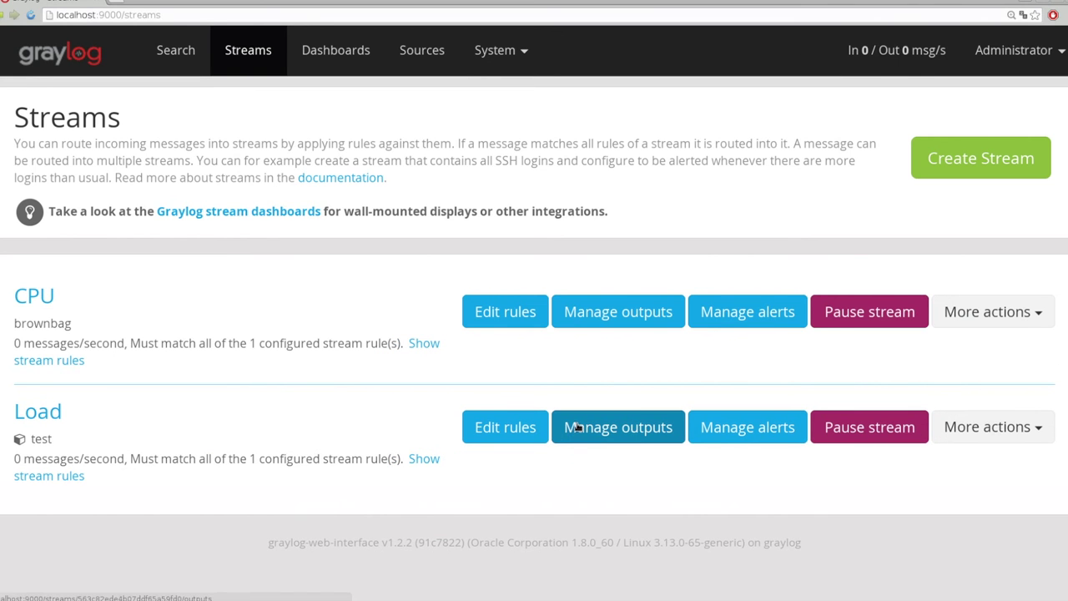
pyautogui.click(775, 436)
pyautogui.scroll(-6, 361, 233)
pyautogui.scroll(-2, 361, 232)
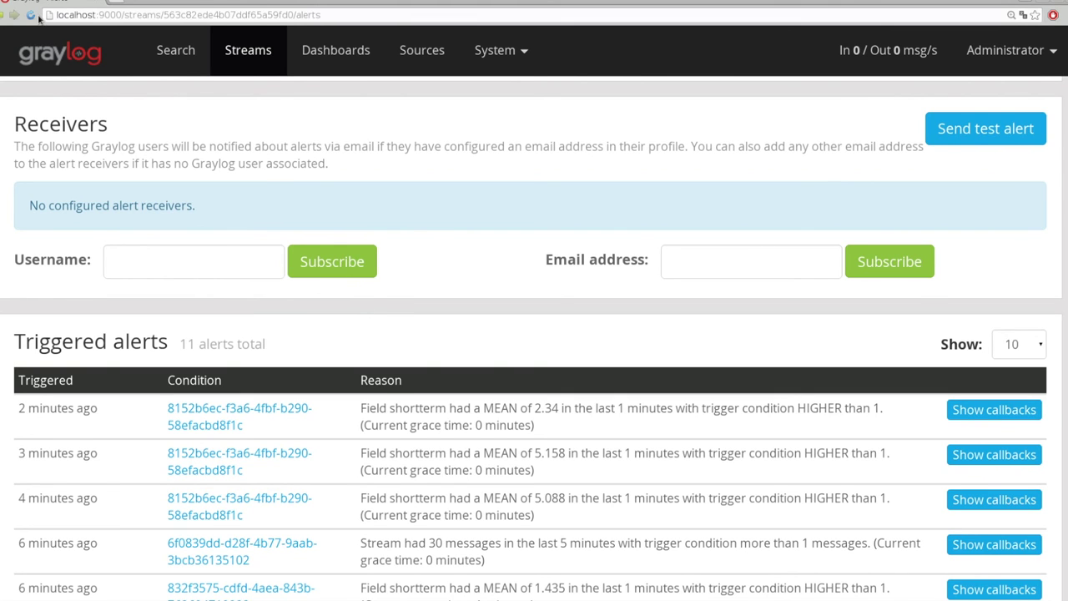
pyautogui.scroll(4, 328, 232)
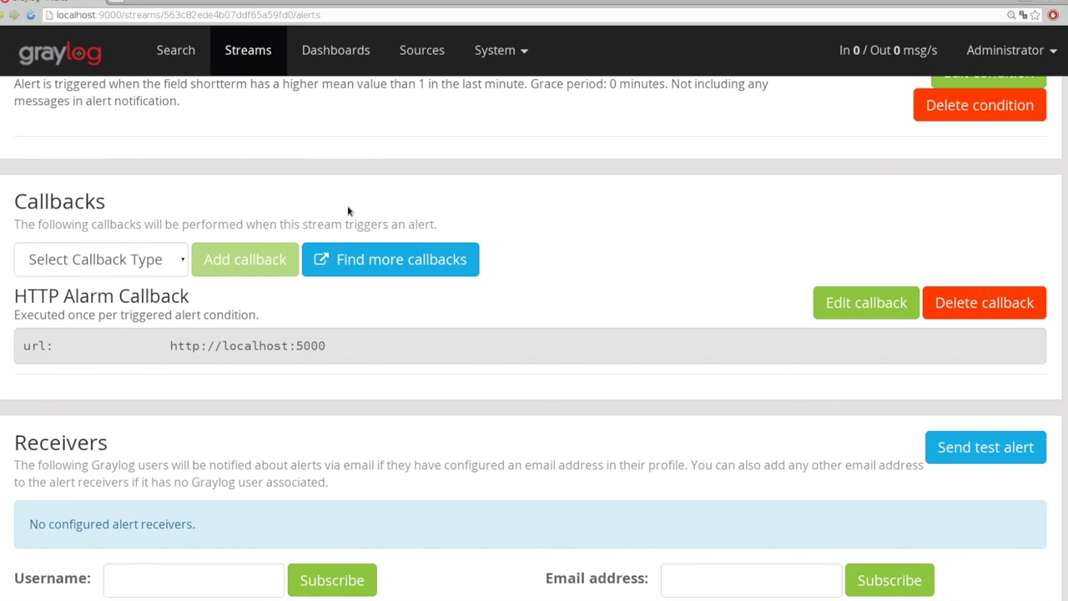
pyautogui.scroll(-6, 541, 264)
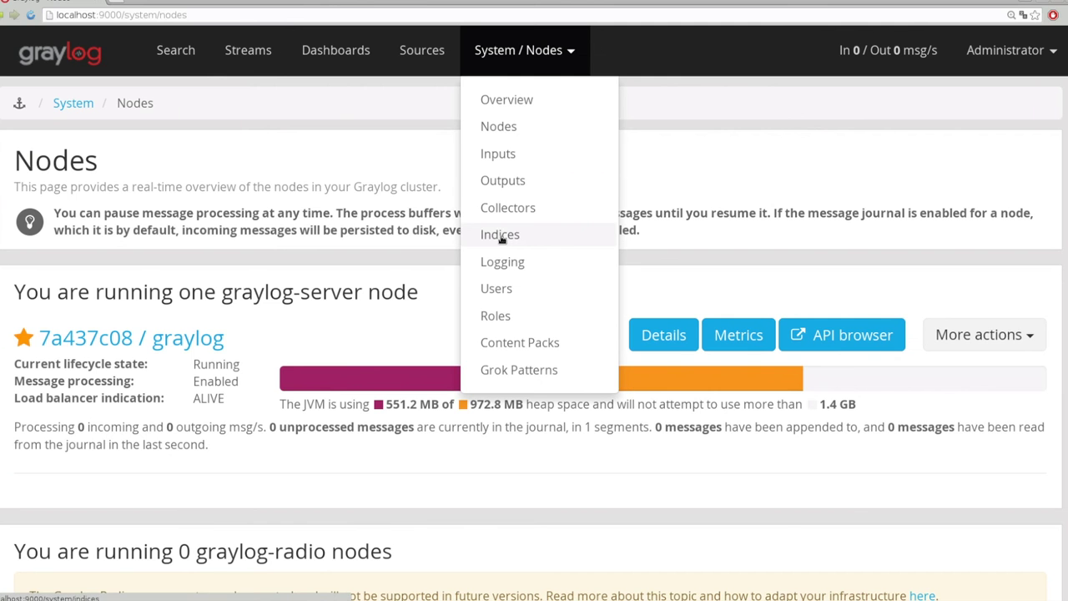
# On the Indices page, manually cycle the deflector via Maintenance and confirm with OK
pyautogui.click(499, 237)
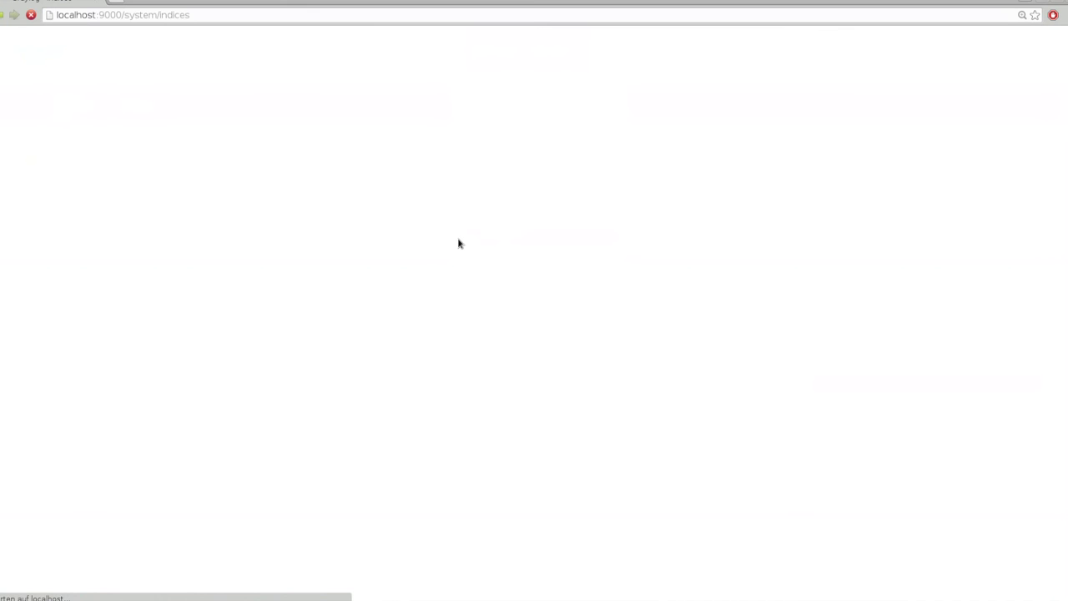
pyautogui.scroll(-3, 334, 259)
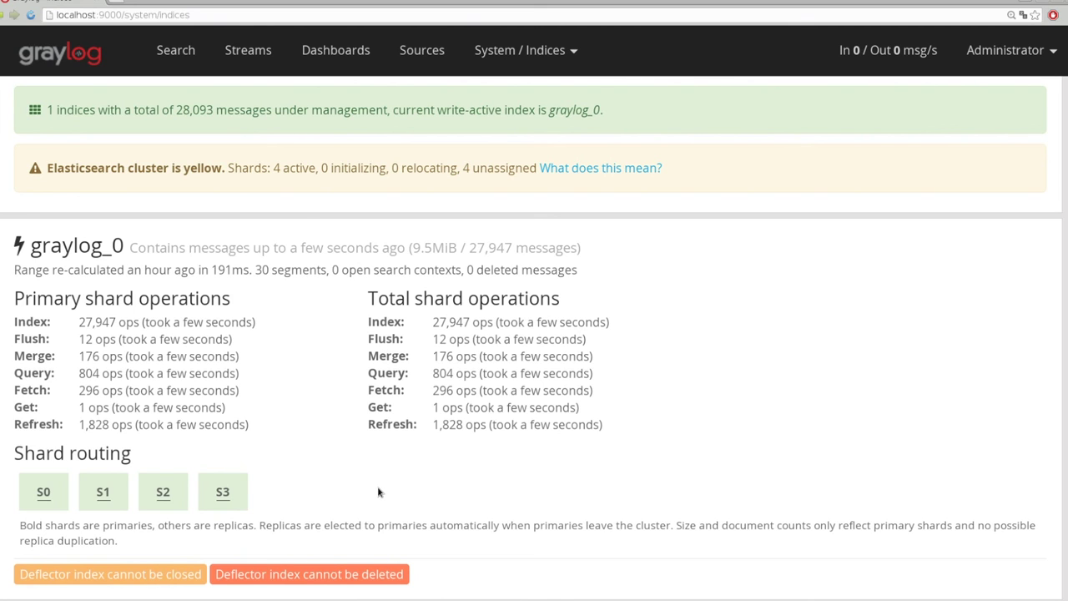
pyautogui.scroll(3, 377, 493)
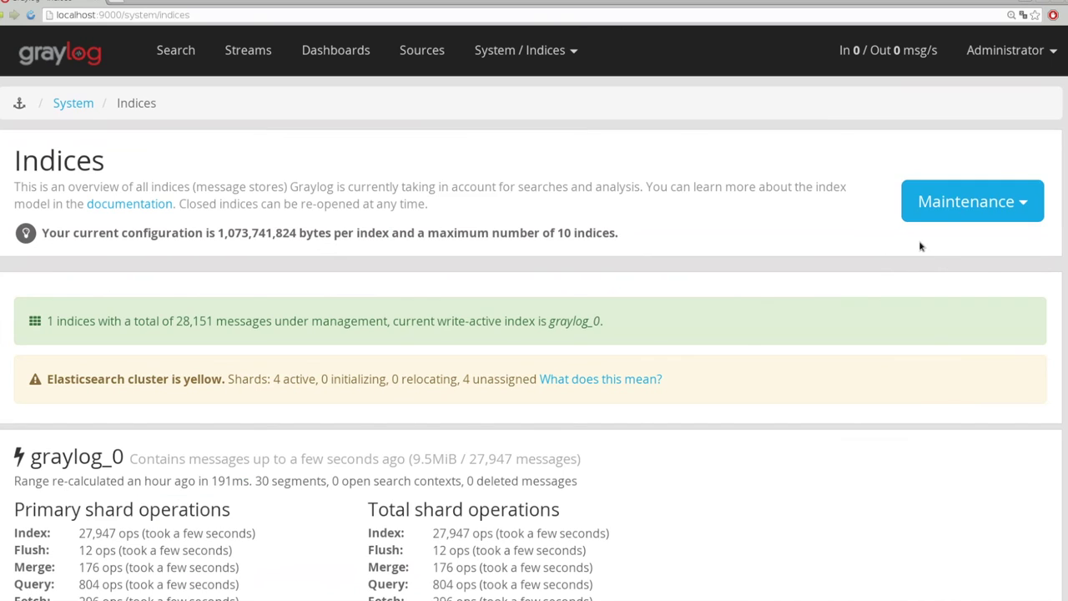
pyautogui.click(972, 201)
pyautogui.click(940, 268)
pyautogui.click(616, 113)
# Check the graylog_0 index entry in the list, then switch to the OpsGenie tab
pyautogui.scroll(-4, 281, 348)
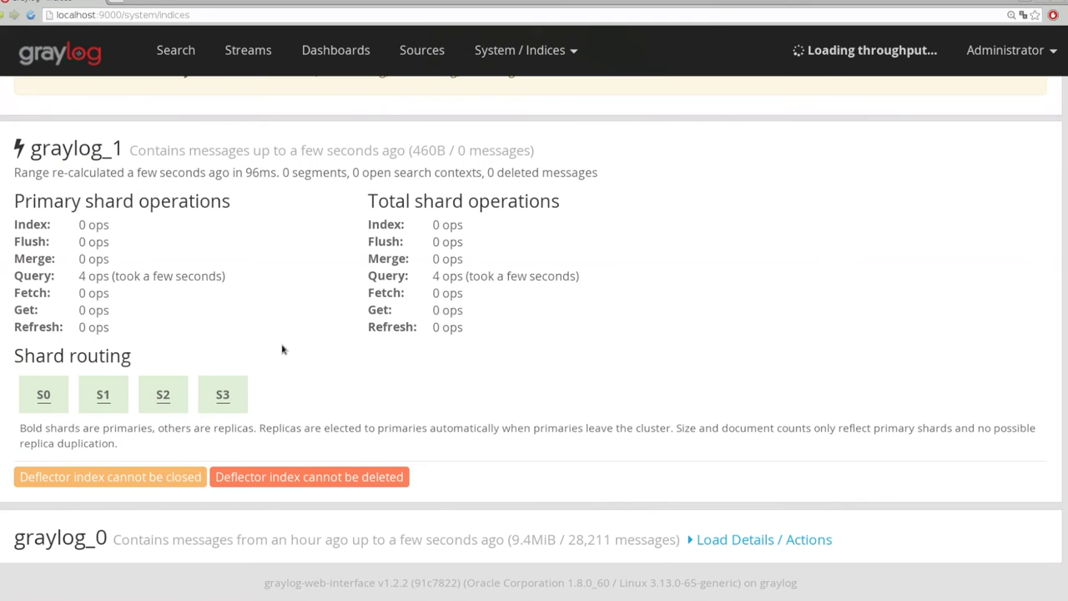
pyautogui.tripleClick(61, 539)
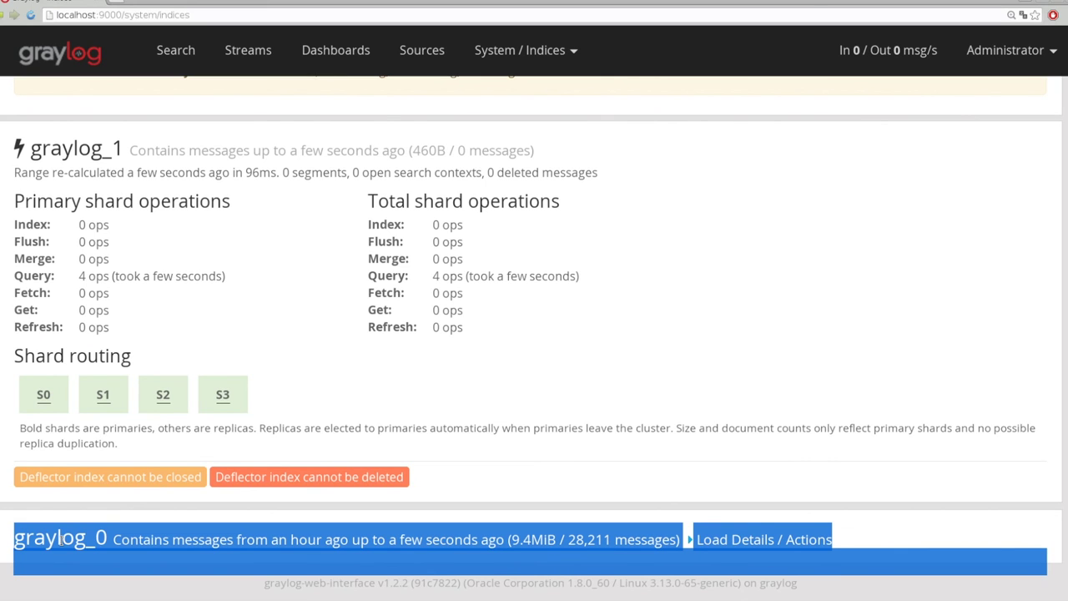
pyautogui.click(62, 541)
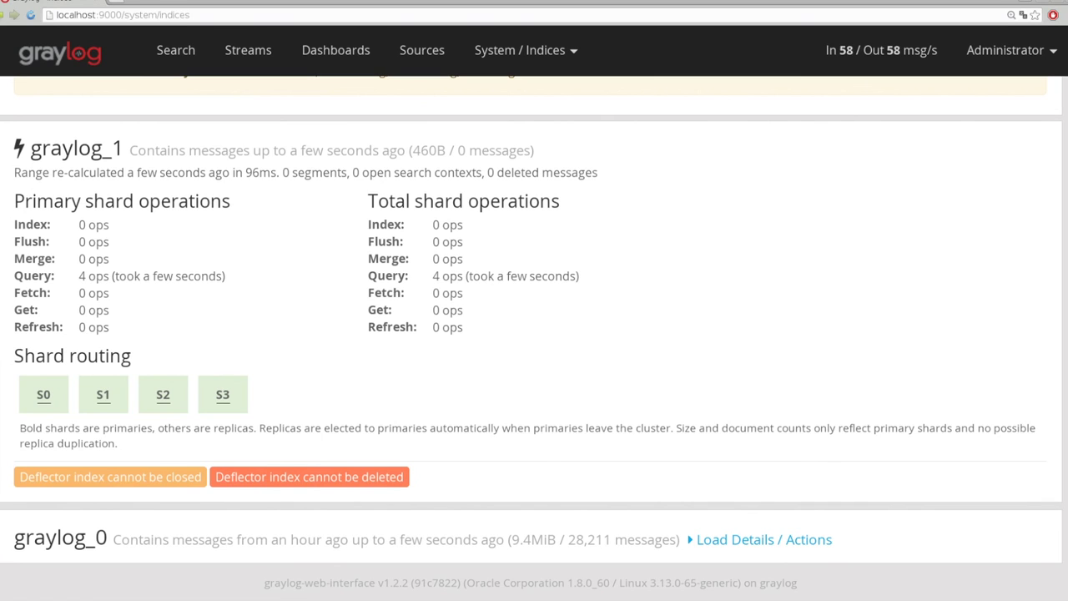
pyautogui.hotkey('ctrl', 'Tab')
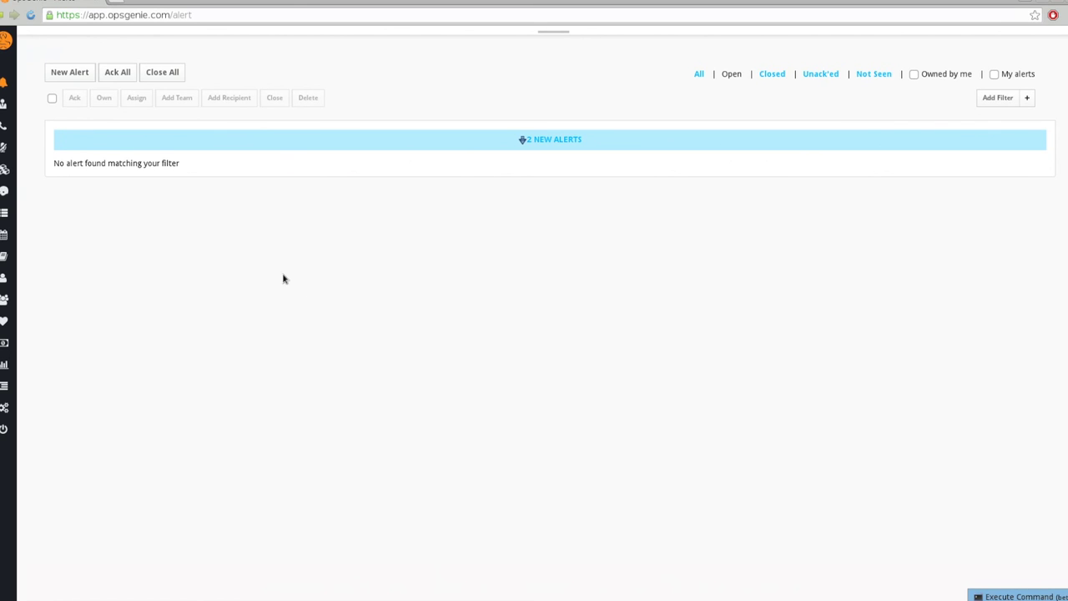
# Refresh OpsGenie to show the three new shortterm alerts, zoom in, and open alert 9
pyautogui.press('F5')
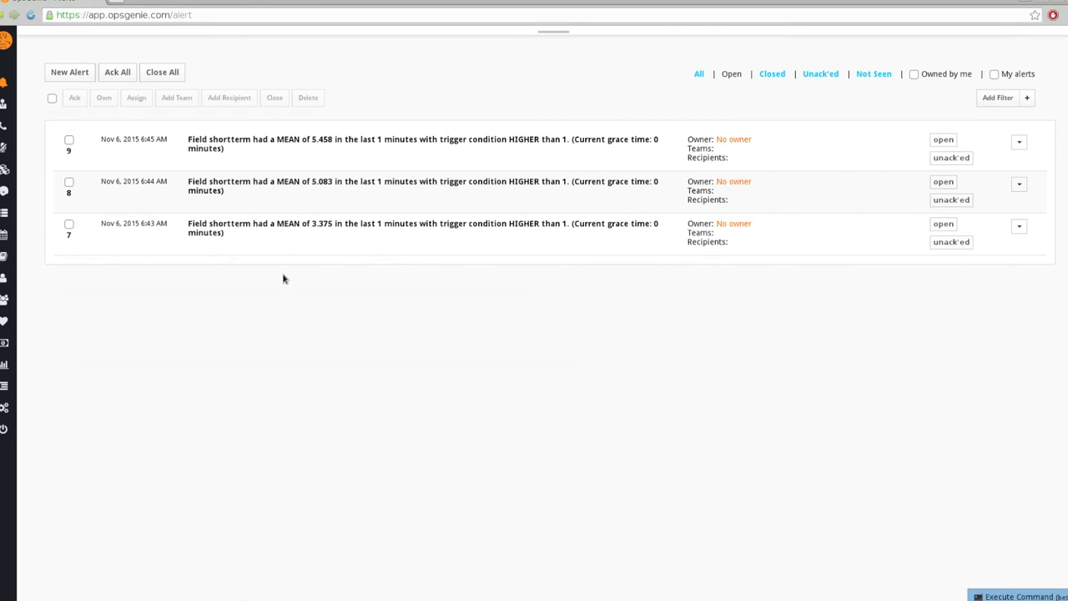
pyautogui.hotkey('ctrl', '+')
pyautogui.hotkey('ctrl', '+')
pyautogui.hotkey('ctrl', '+')
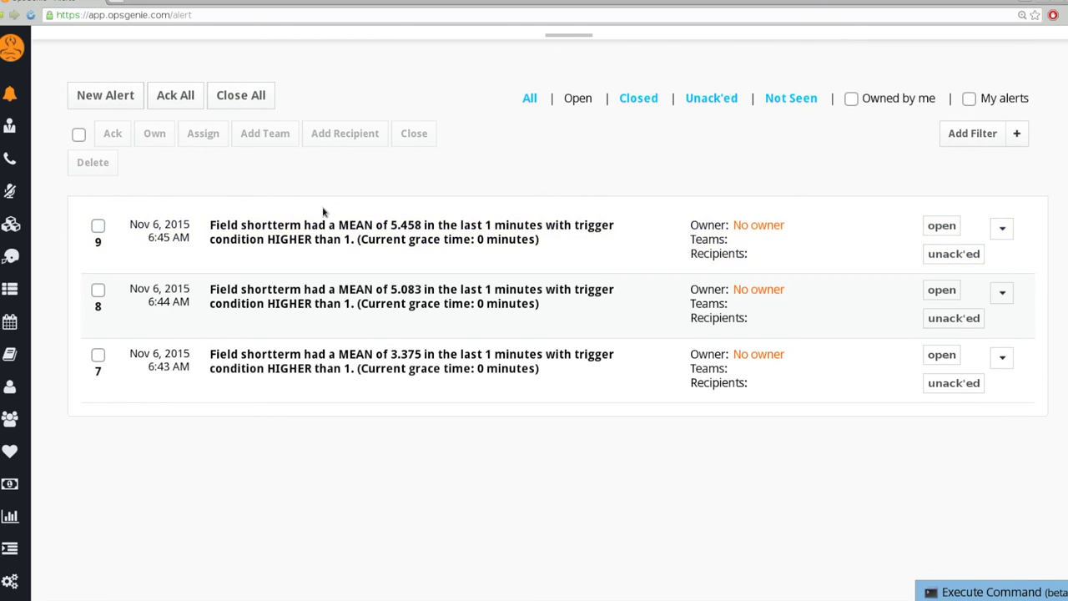
pyautogui.click(302, 230)
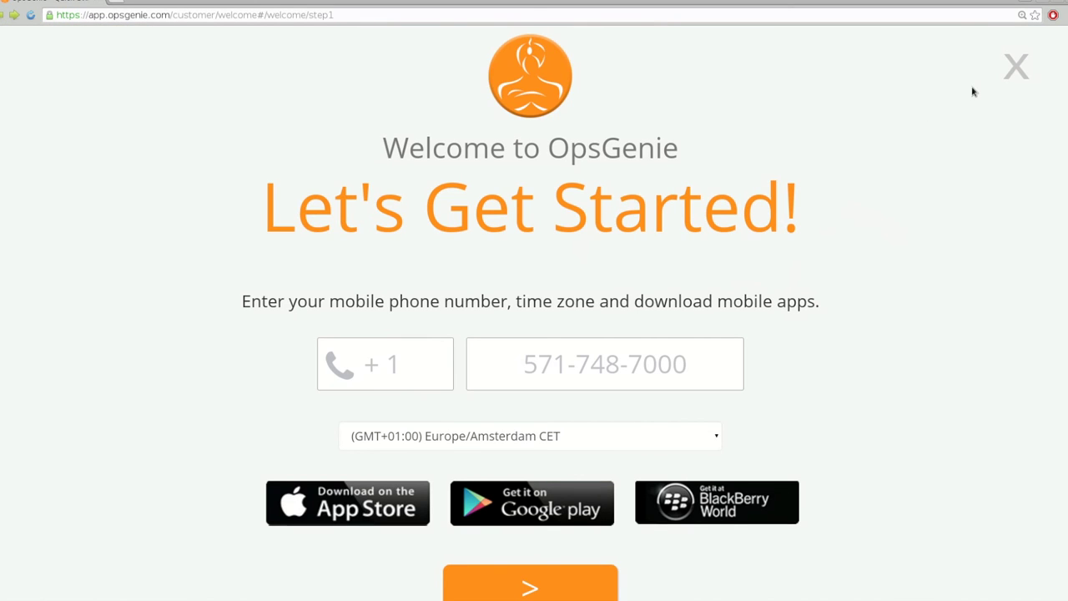
# Leave the welcome wizard for the alerts list, review alert 9's action menu, then go to the proxy-log terminal
pyautogui.click(1016, 67)
pyautogui.click(594, 122)
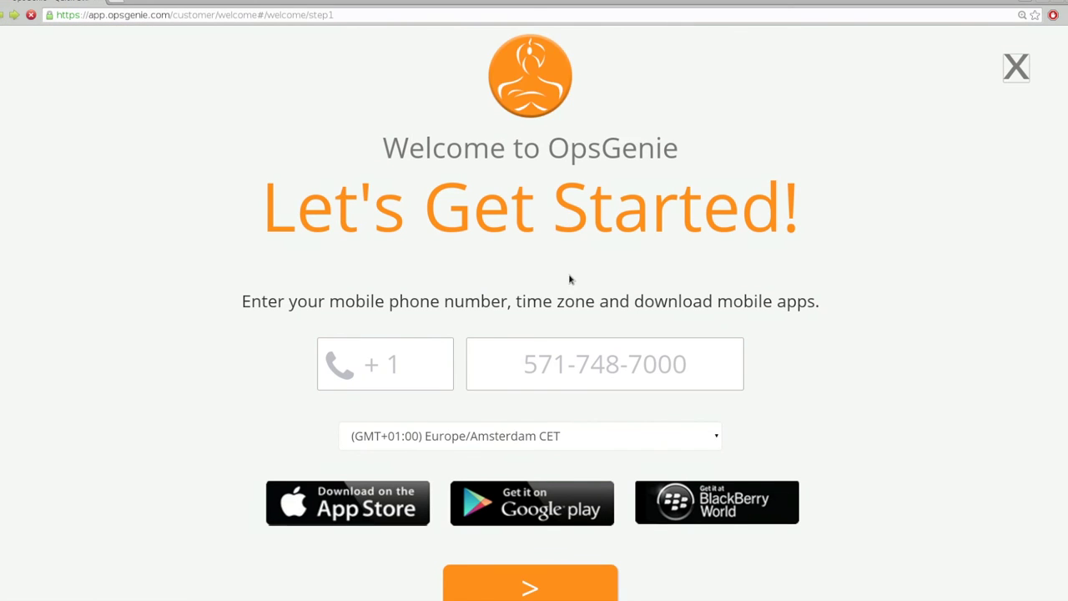
pyautogui.click(1003, 228)
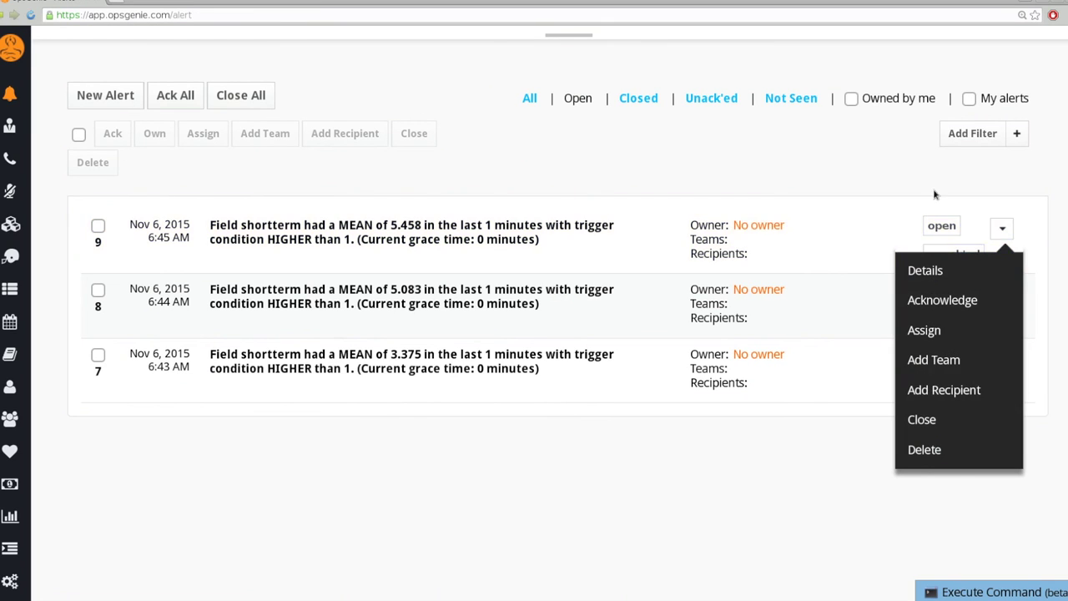
pyautogui.click(1004, 207)
pyautogui.click(1004, 228)
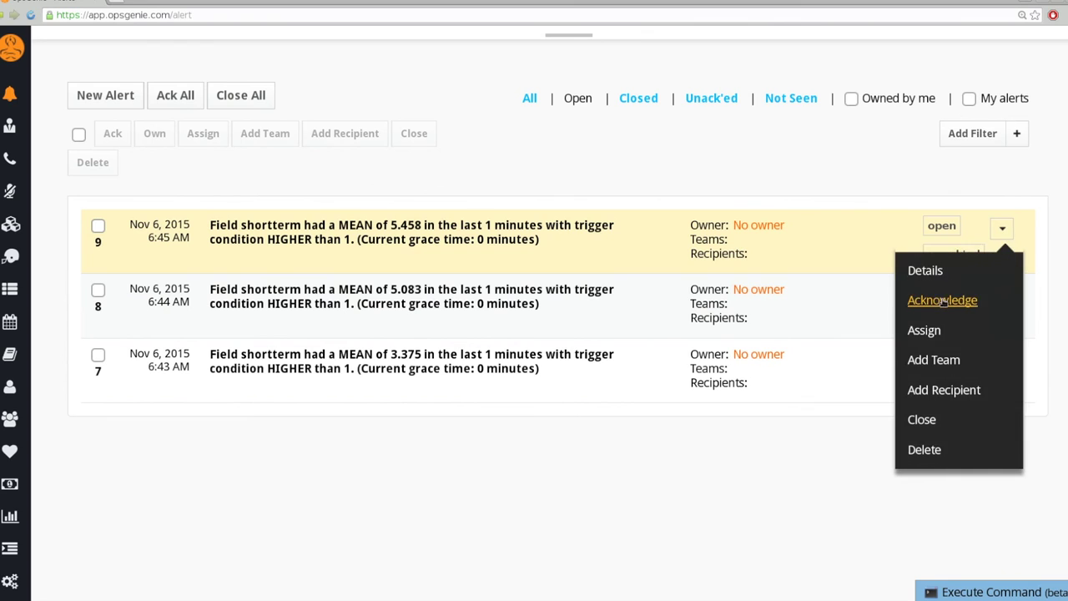
pyautogui.click(928, 338)
pyautogui.click(1003, 228)
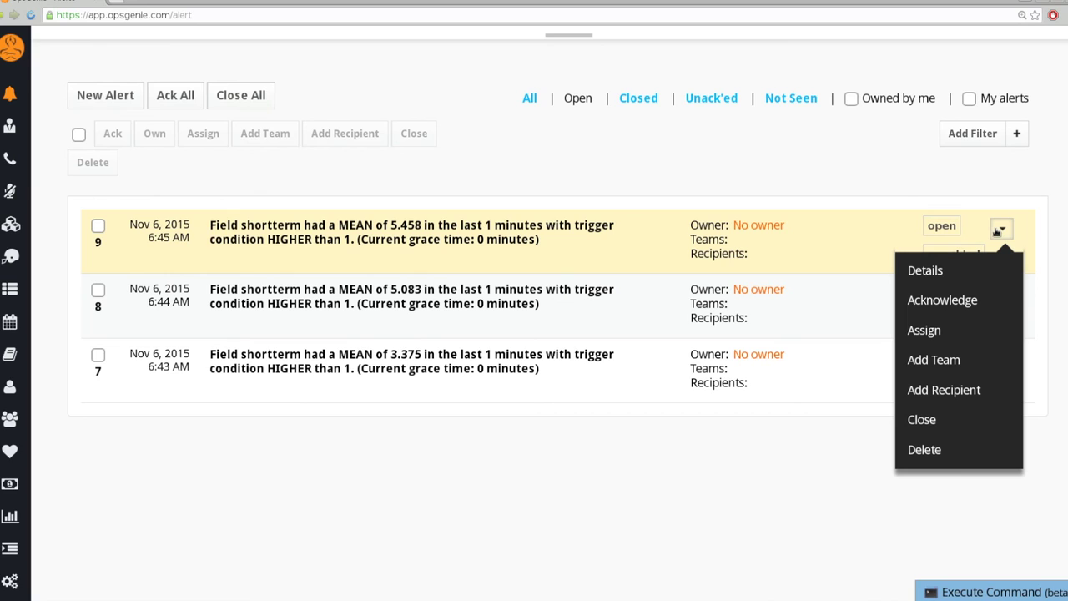
pyautogui.click(995, 231)
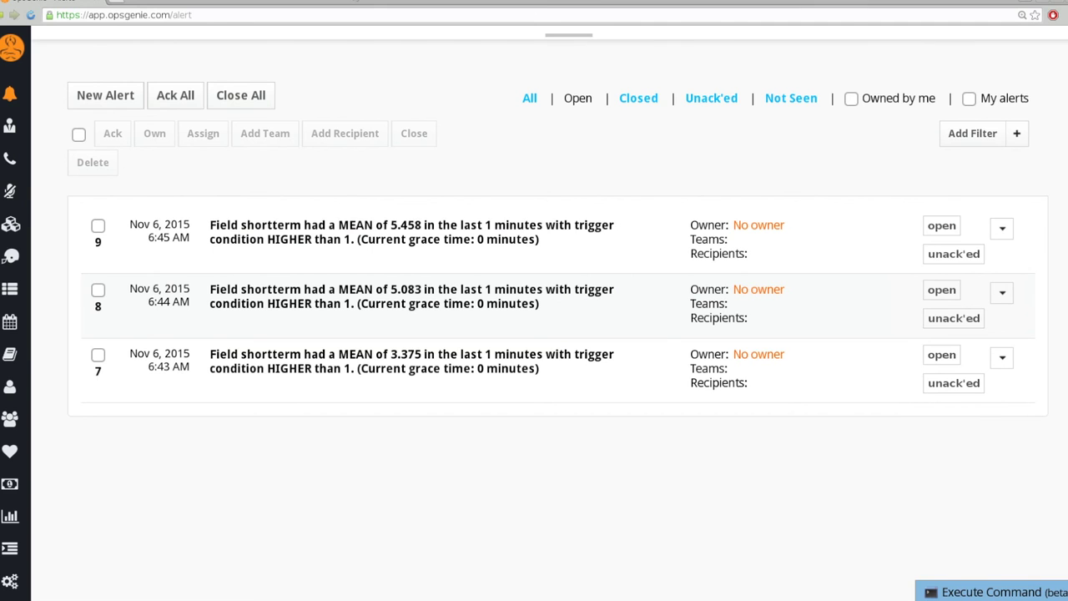
pyautogui.hotkey('alt', 'Tab')
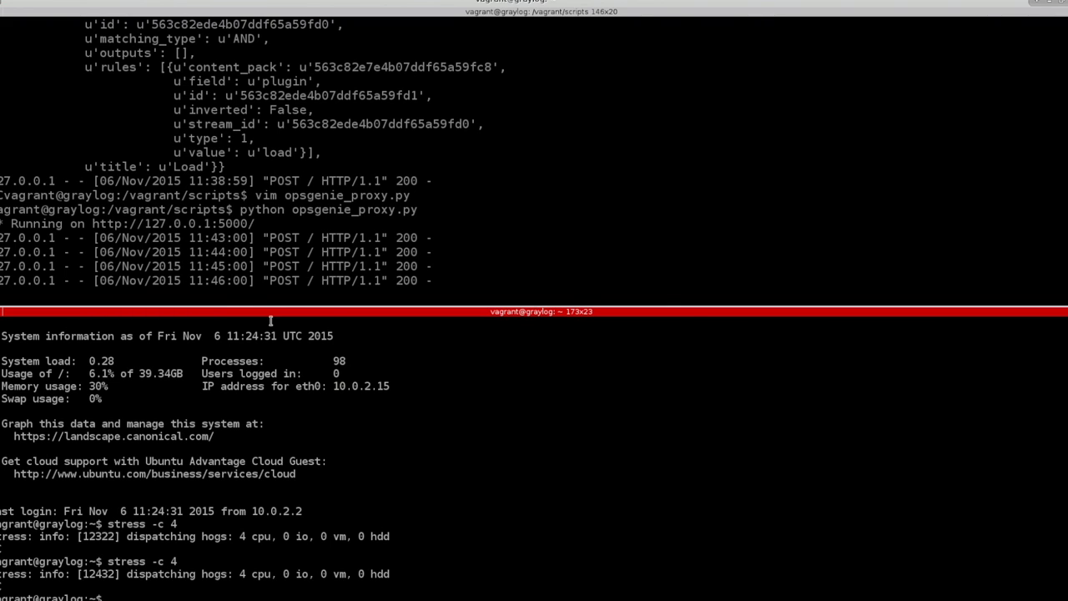
# Log out of the virtual machine session and abandon the first attempt to open the presentation
pyautogui.hotkey('ctrl', 'd')
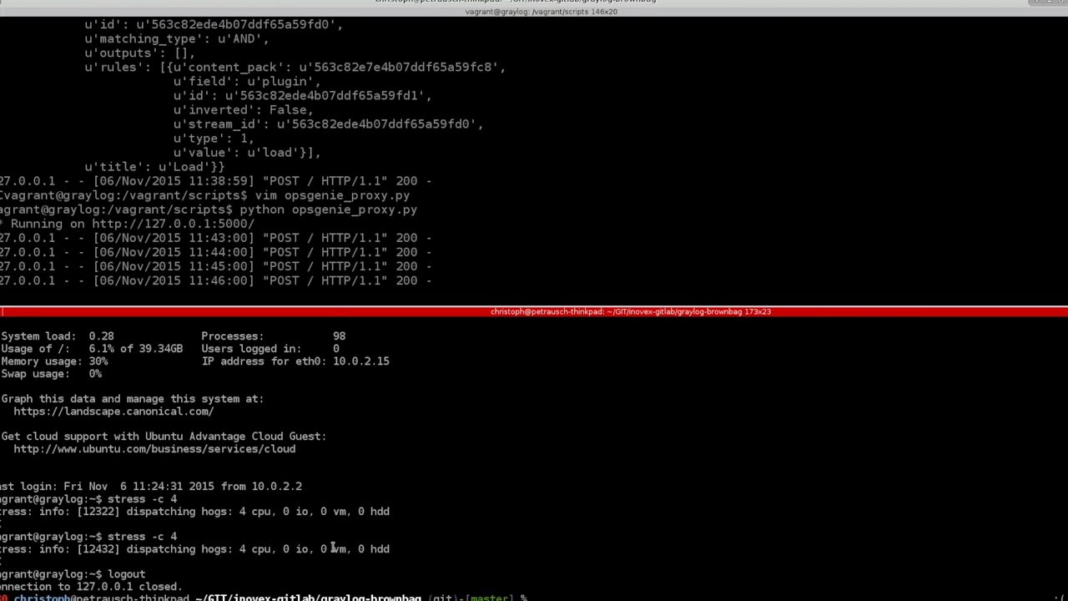
pyautogui.write('evince gra')
pyautogui.press('Tab')
pyautogui.press('BackSpace')
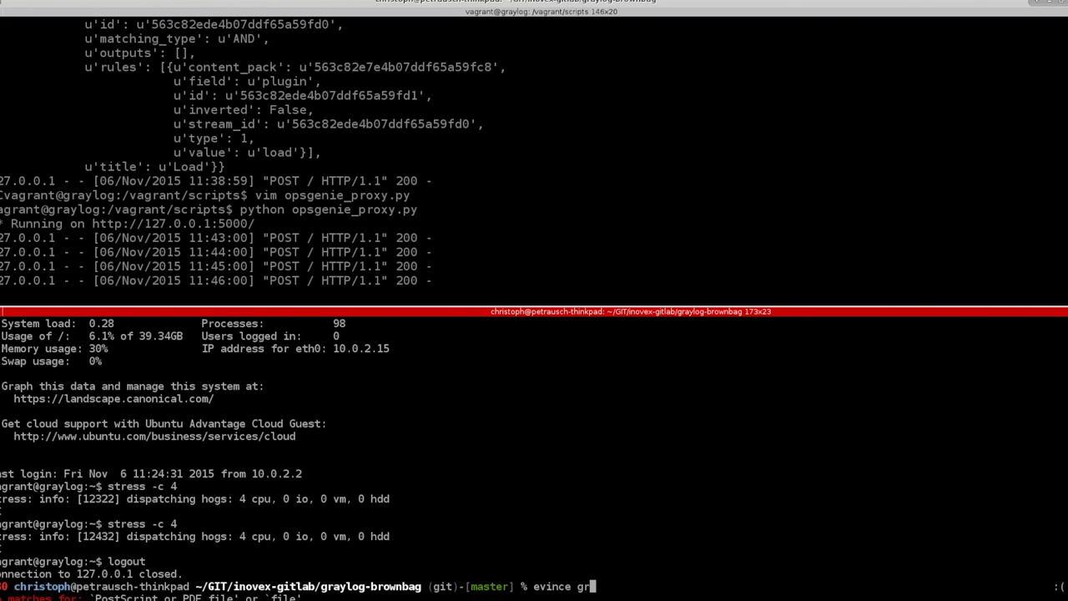
pyautogui.hotkey('ctrl', 'w')
pyautogui.hotkey('ctrl', 'w')
# Change into the slides folder and open the presentation PDF in evince at its Overview diagram slide
pyautogui.write('cd slides')
pyautogui.press('Return')
pyautogui.write('evin')
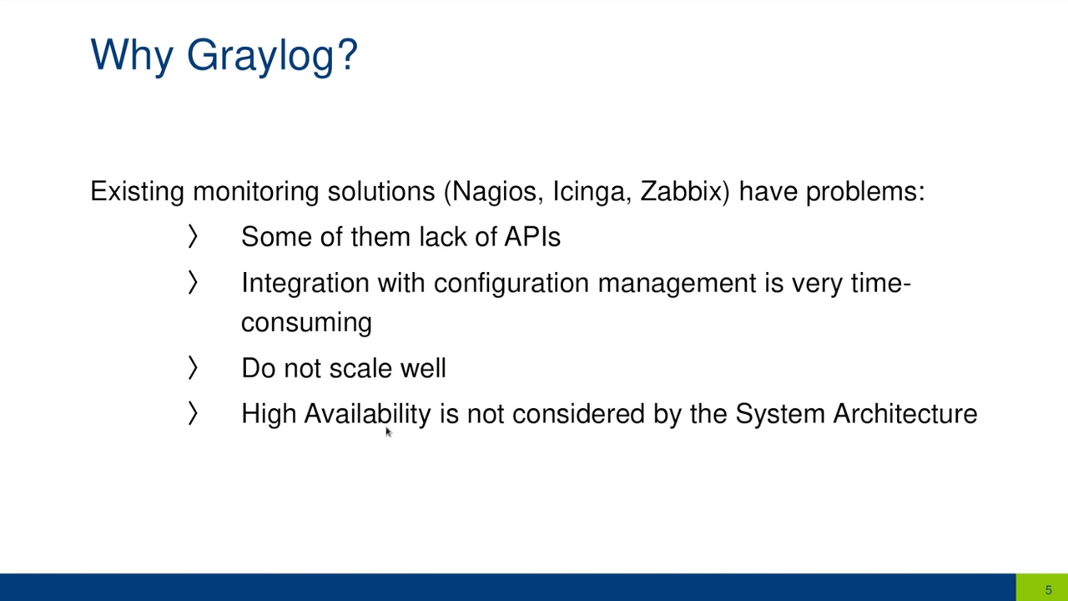
pyautogui.click(422, 388)
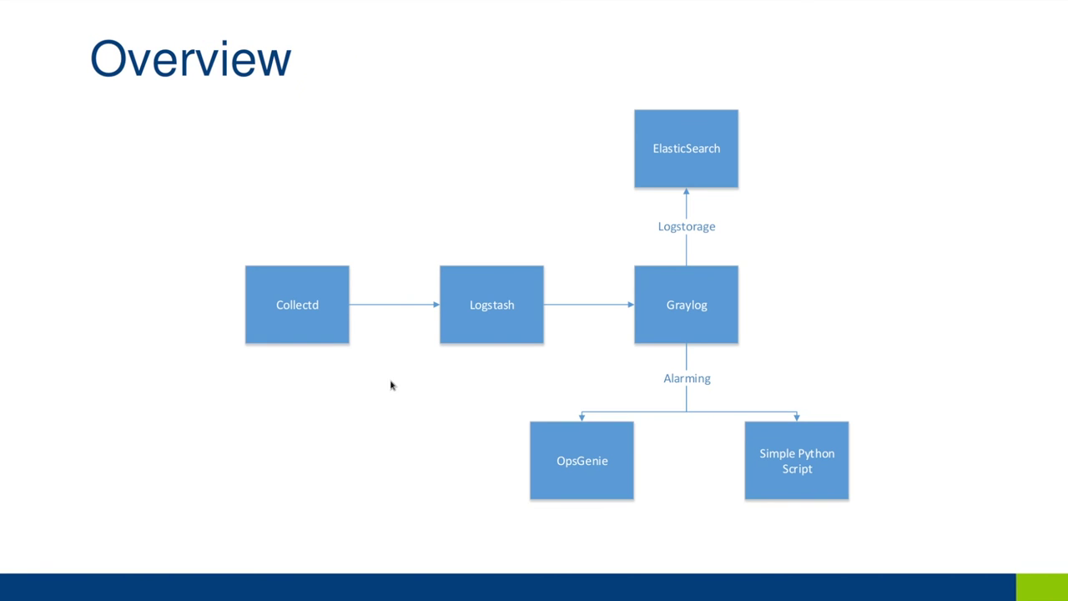